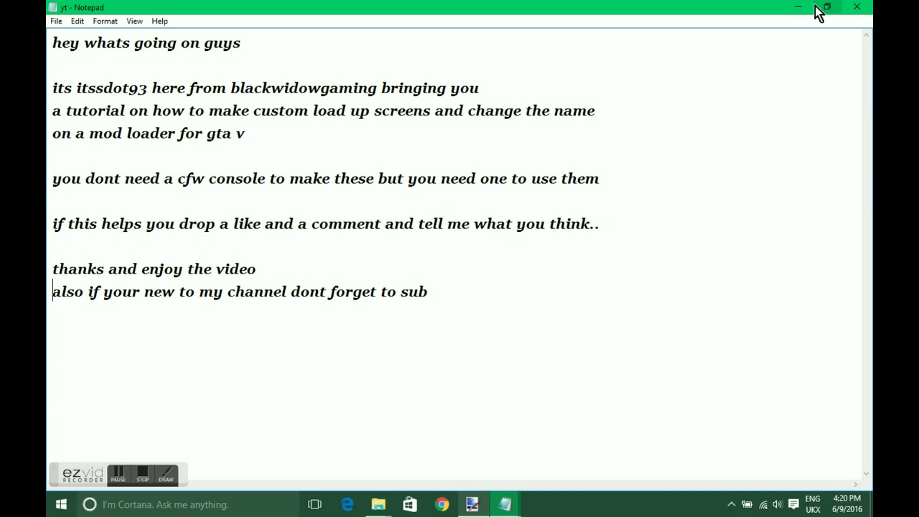
Create a new folder named RANDOM RPF inside the modded update.rpfs desktop folder.
left_click(803, 6)
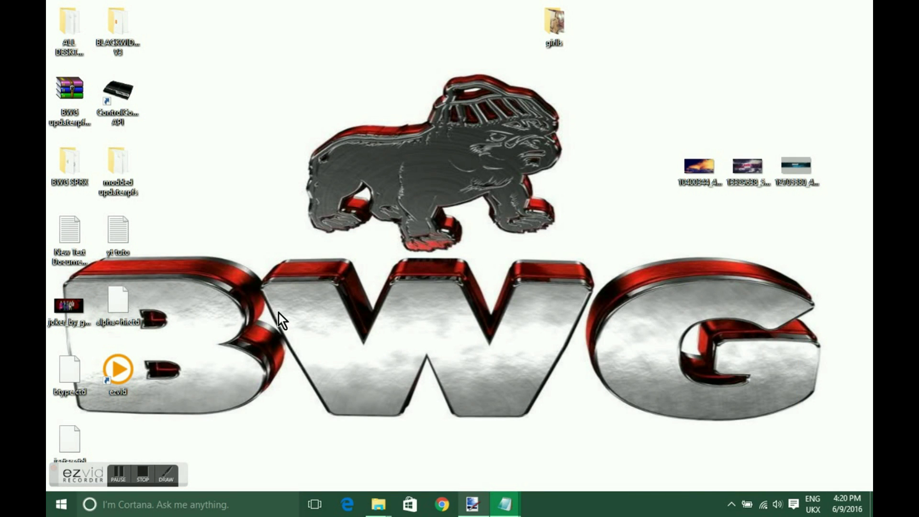
double_click(124, 168)
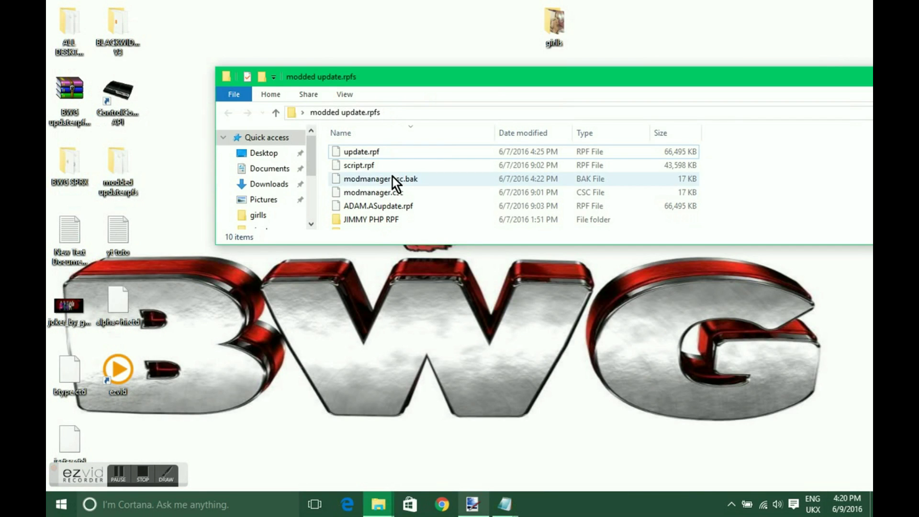
double_click(446, 78)
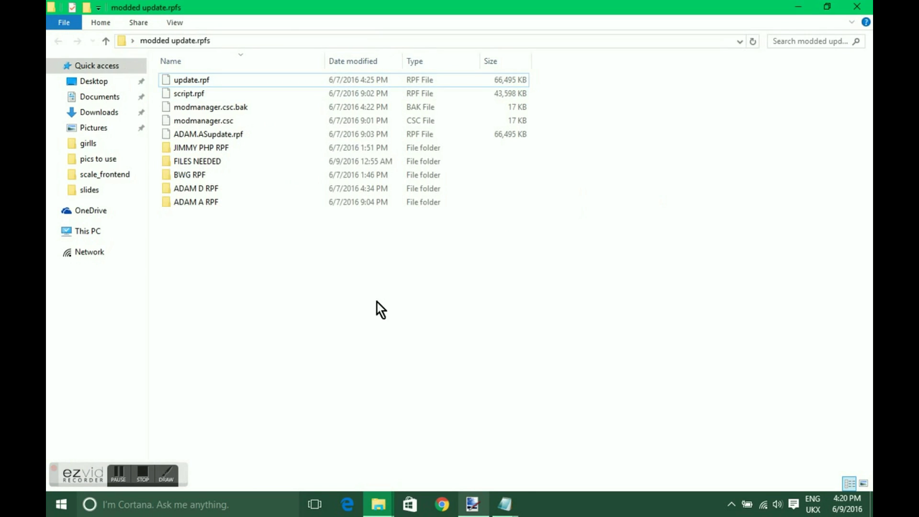
right_click(294, 319)
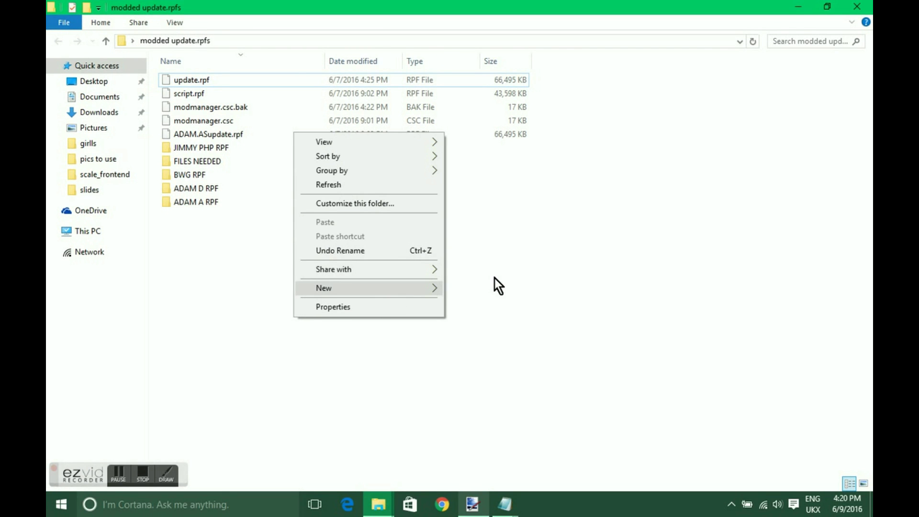
left_click(471, 287)
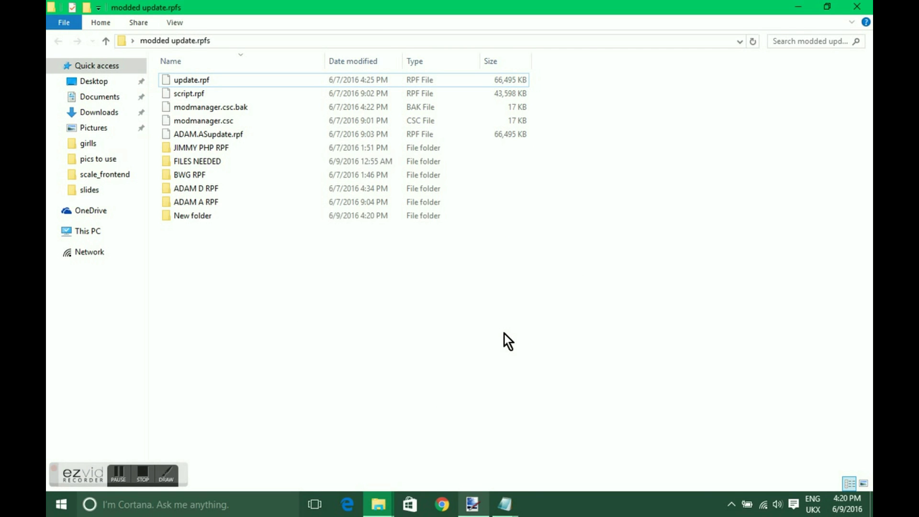
type("RANDOM RPF")
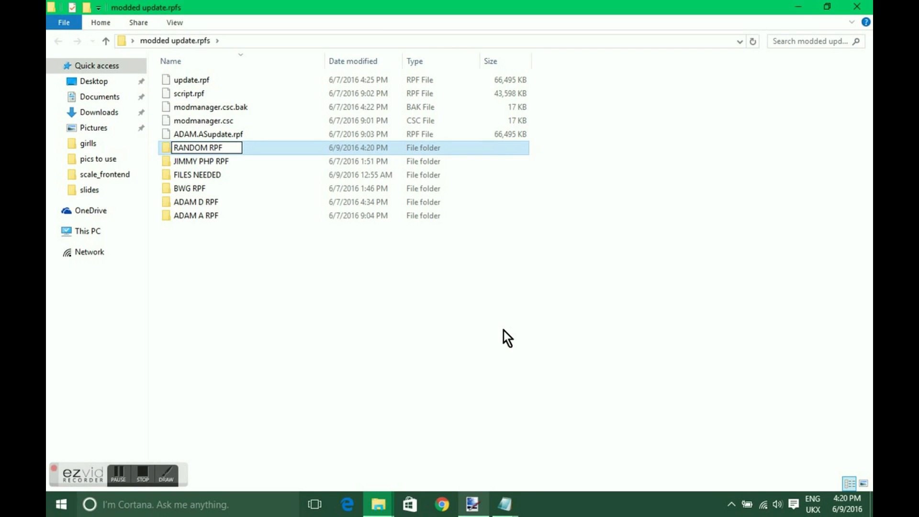
left_click(255, 268)
Move the girlls folder from the desktop into the RANDOM RPF folder.
double_click(226, 150)
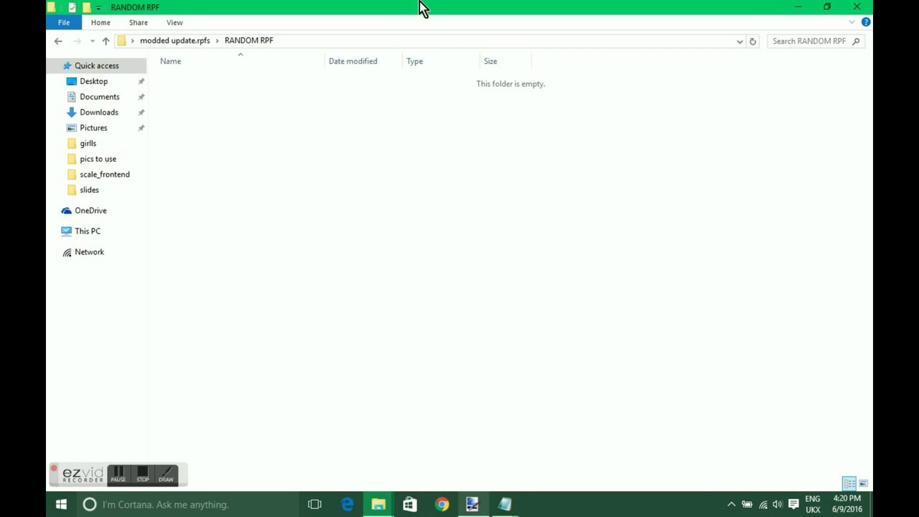
double_click(445, 8)
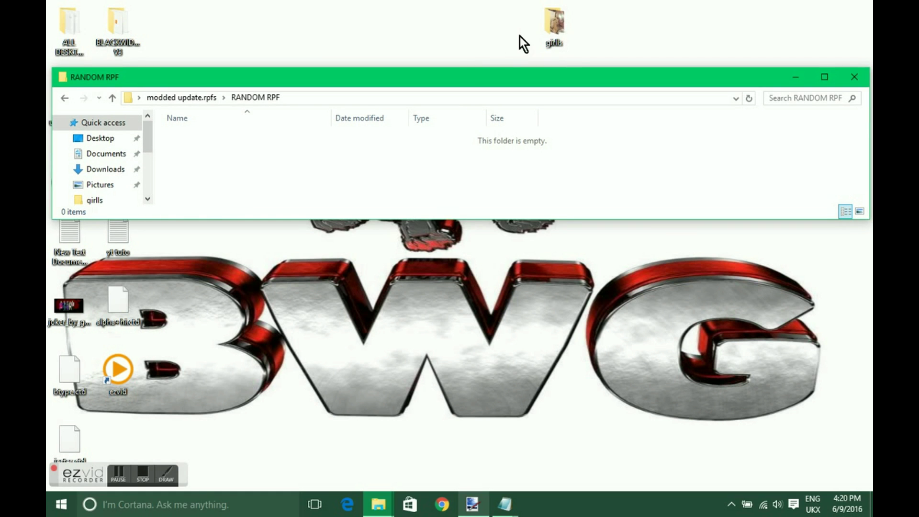
left_click_drag(554, 24, 381, 157)
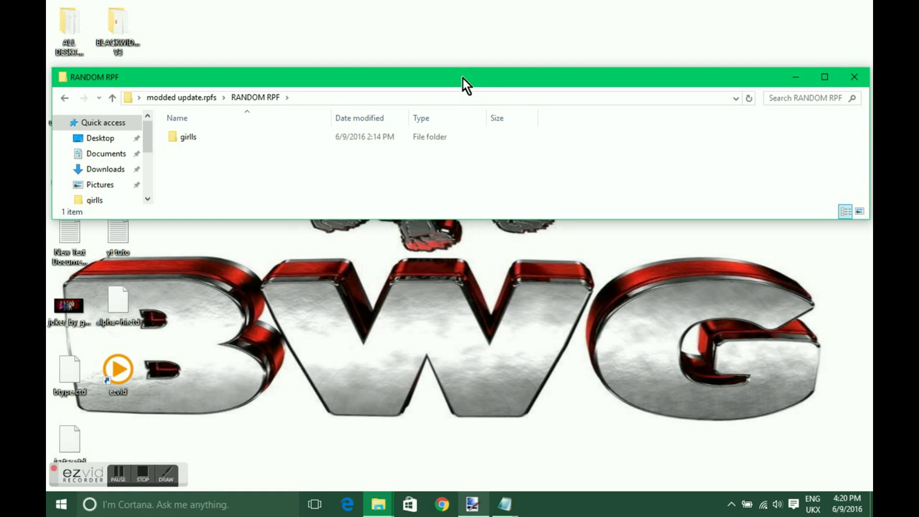
double_click(463, 78)
Copy the scale_frontend folder from the ADAM A RPF folder into RANDOM RPF.
left_click(107, 42)
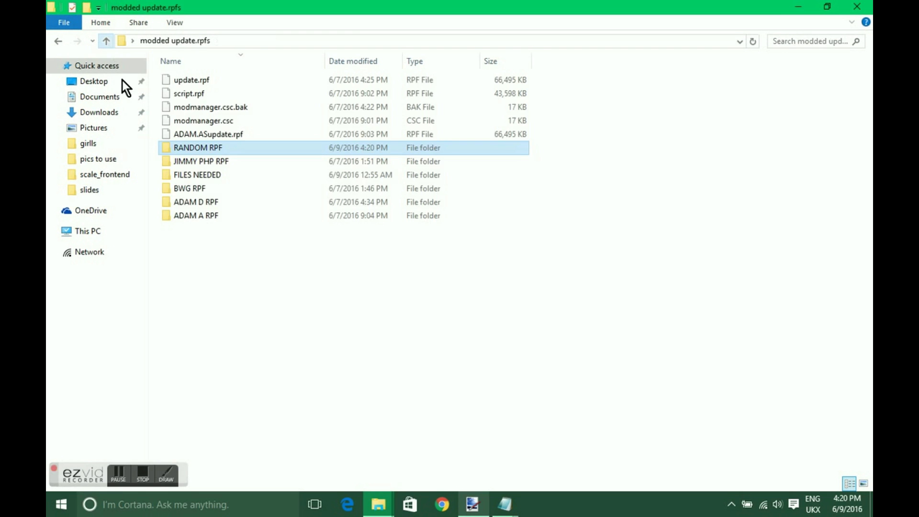
double_click(224, 175)
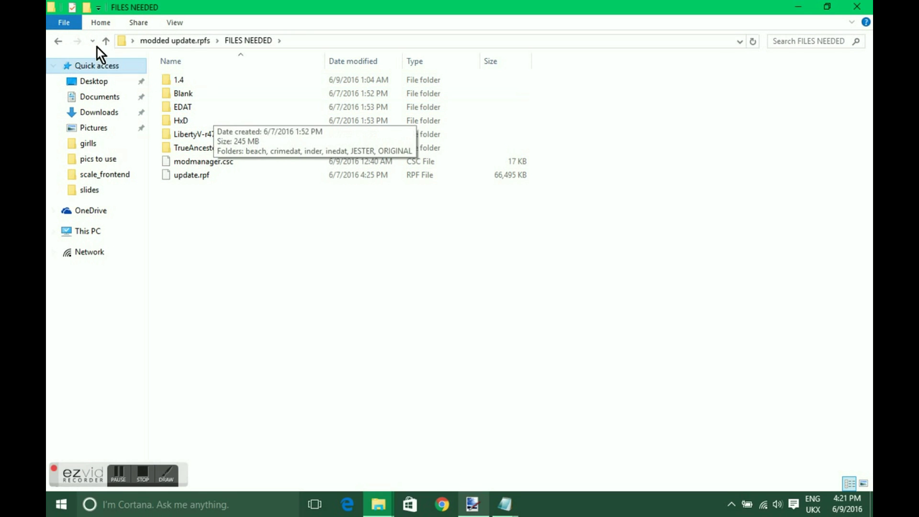
left_click(110, 42)
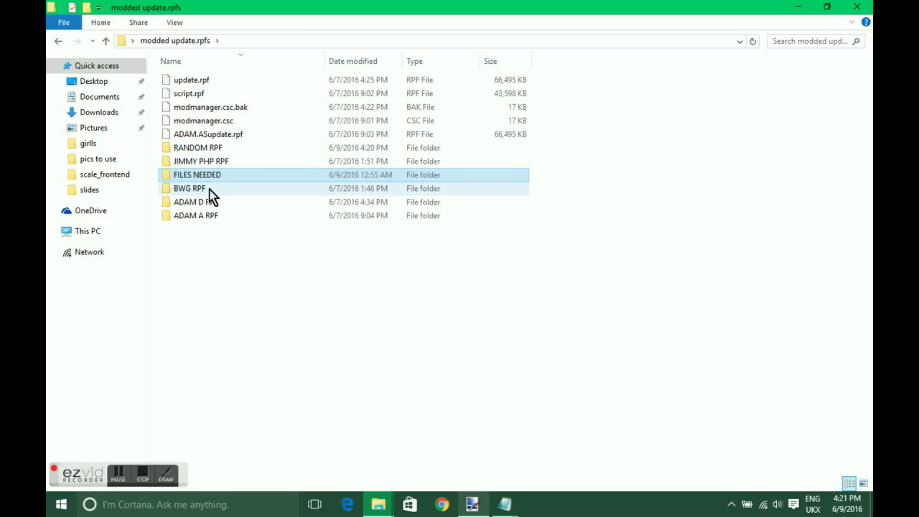
left_click(216, 213)
double_click(216, 213)
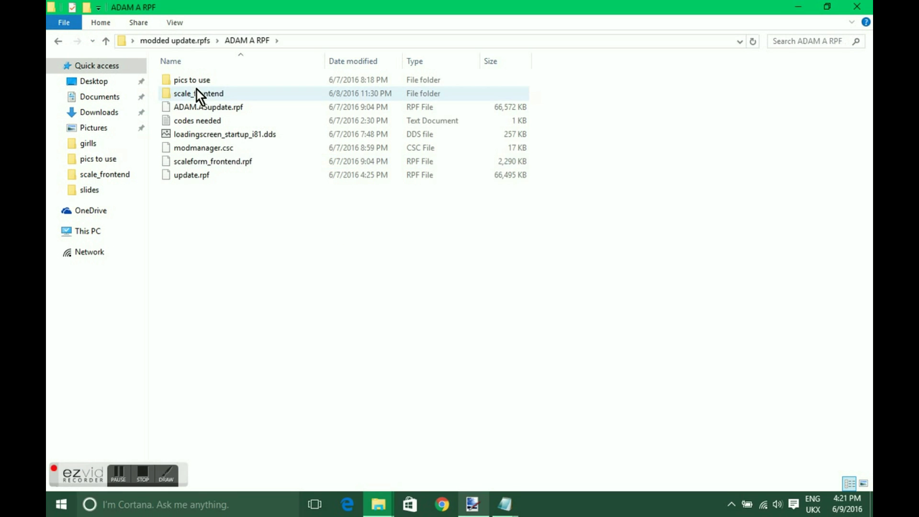
left_click(211, 97)
right_click(217, 96)
left_click(297, 331)
left_click(106, 42)
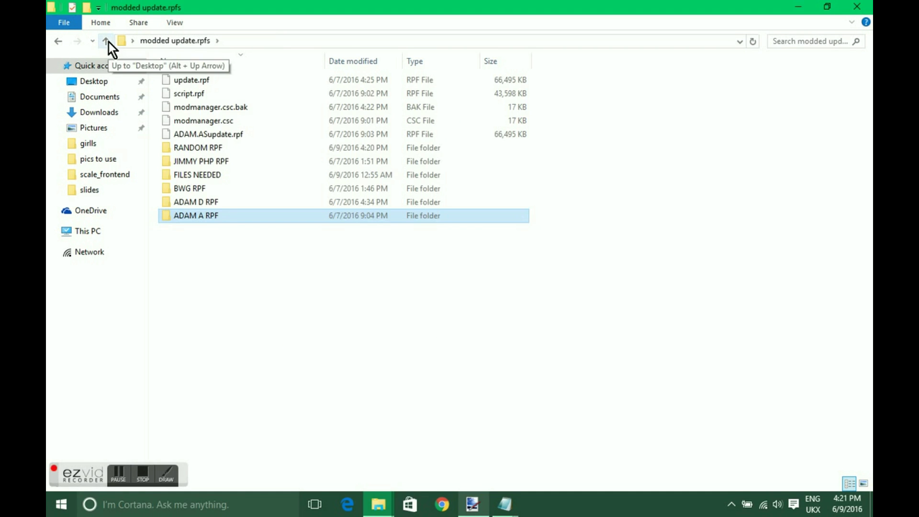
double_click(202, 150)
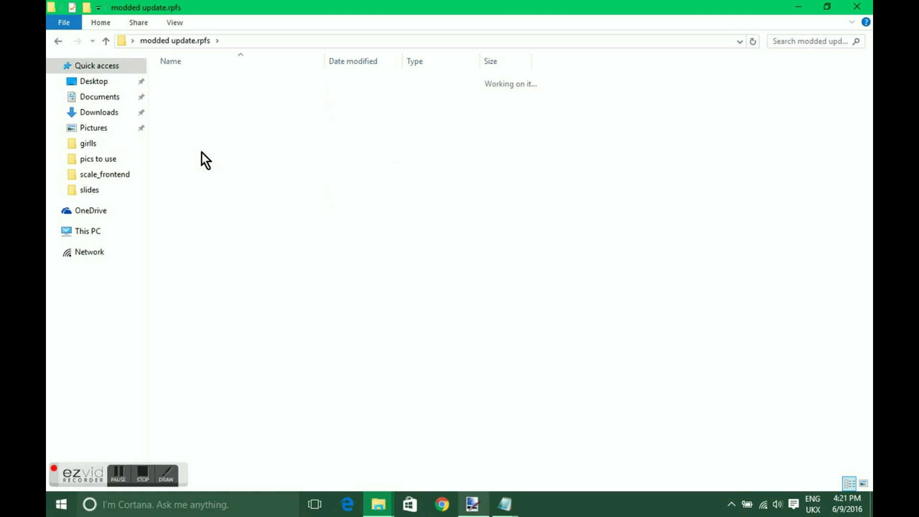
right_click(206, 154)
left_click(251, 245)
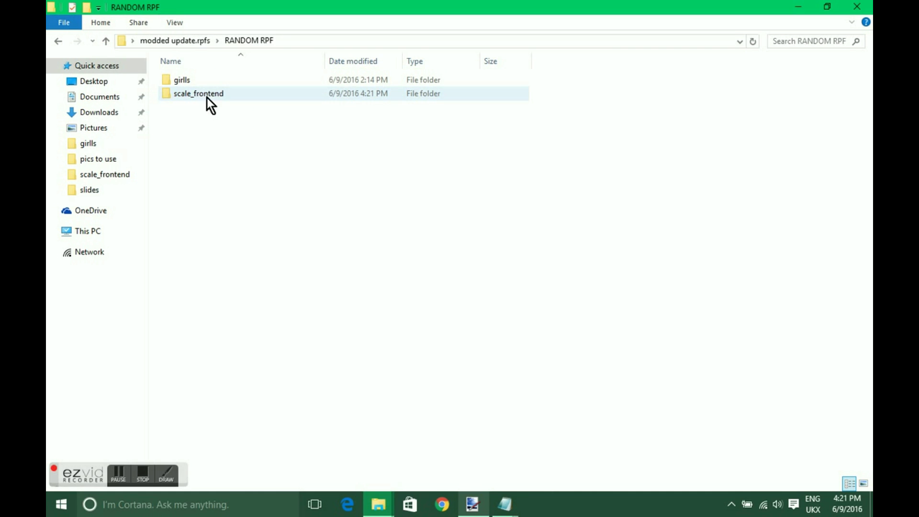
Delete background.dds and loadingscreen_startup_i81.dds from the scale_frontend folder inside RANDOM RPF.
double_click(213, 98)
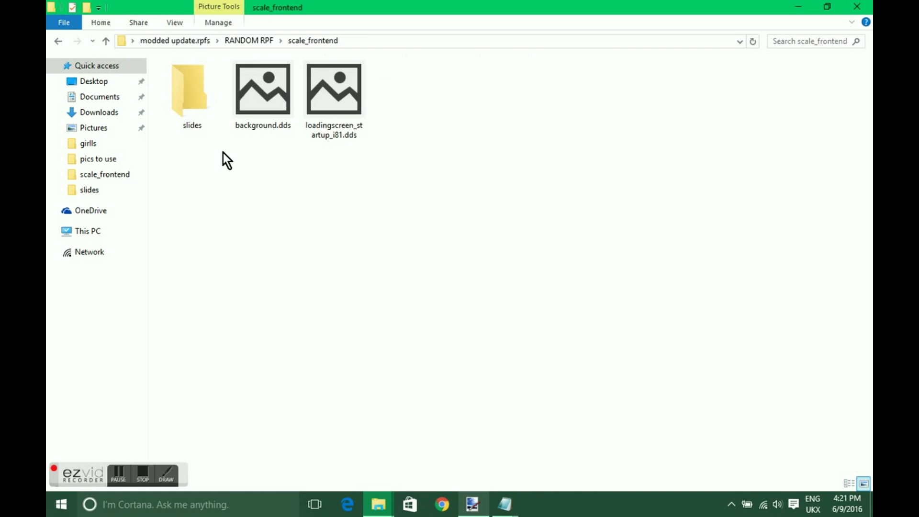
left_click_drag(379, 173, 281, 106)
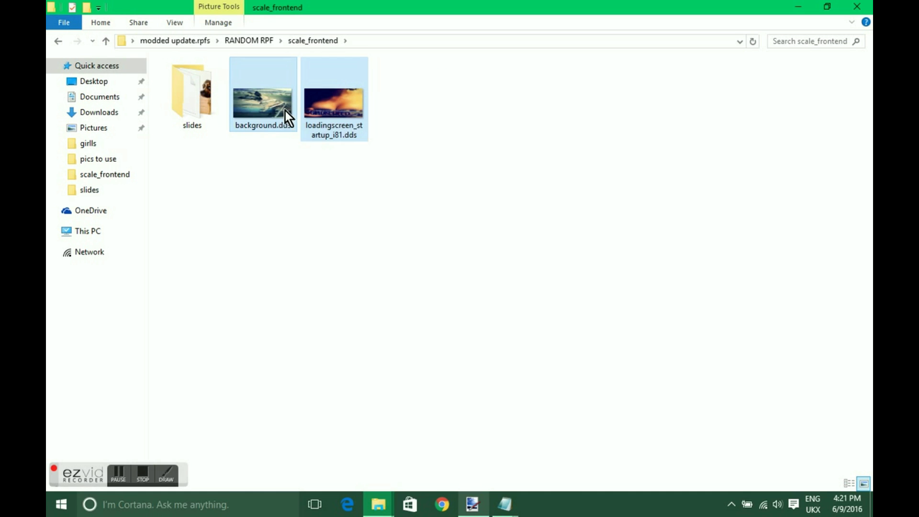
key("Delete")
key("Return")
Delete the first file listed in the slides subfolder of scale_frontend.
double_click(193, 112)
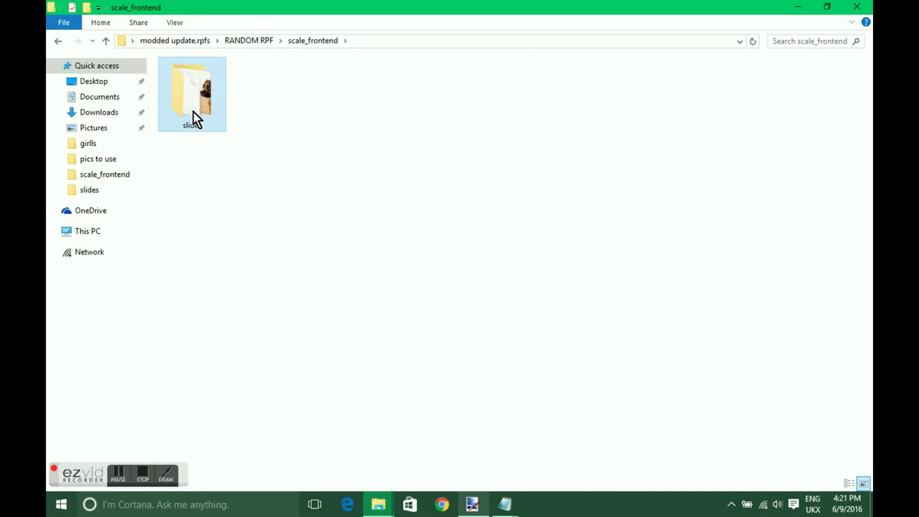
left_click(241, 84)
key("Delete")
key("Return")
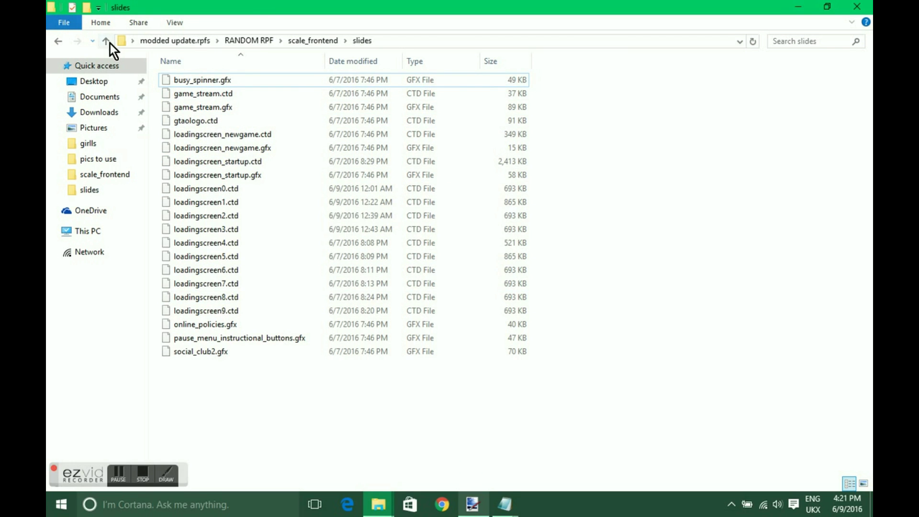
Launch the GTA V Console Texture Editor from the 1.4 folder inside FILES NEEDED.
left_click(108, 42)
left_click(107, 43)
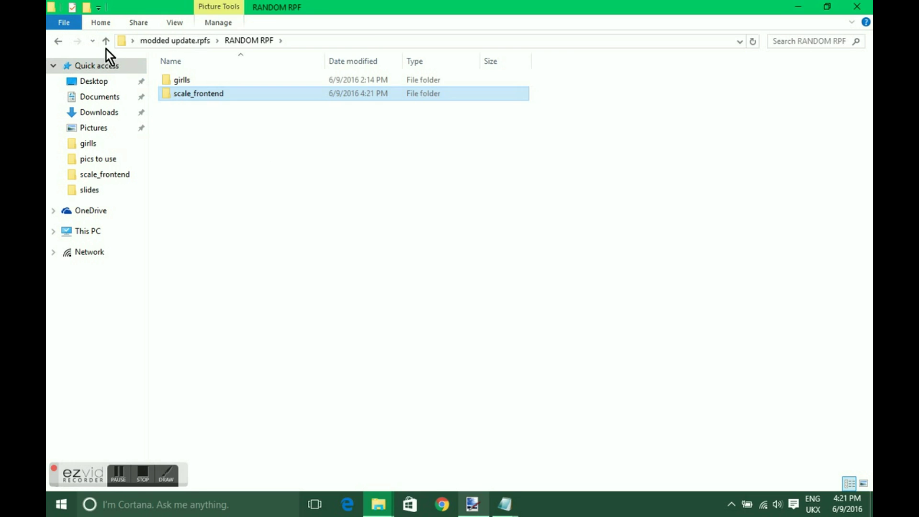
left_click(106, 42)
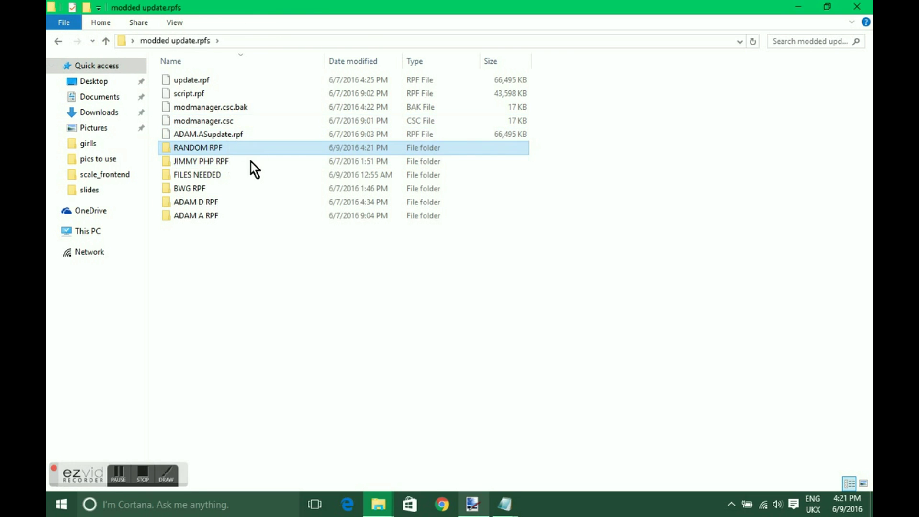
double_click(246, 174)
double_click(226, 79)
double_click(237, 96)
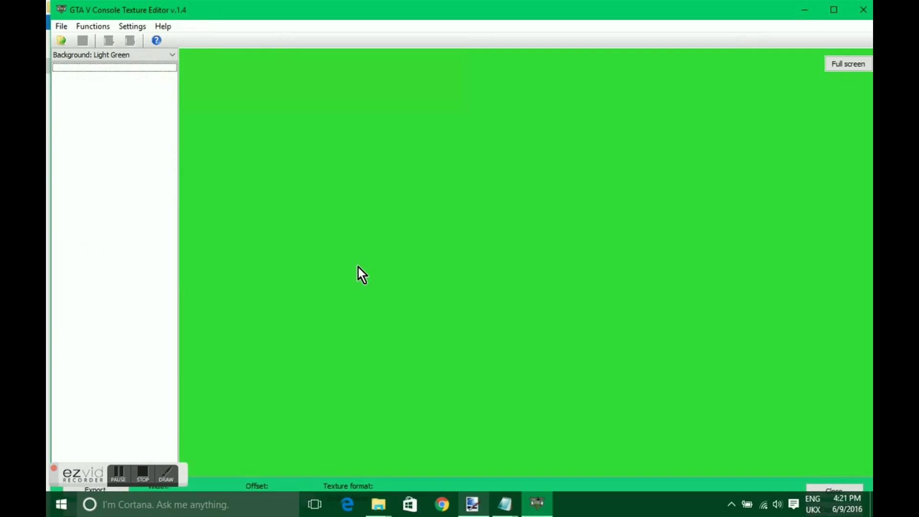
Open loadingscreen_startup.ctd from the slides folder under RANDOM RPF and export its loadingscreen_startup_i81 texture there as a DDS image.
left_click(63, 40)
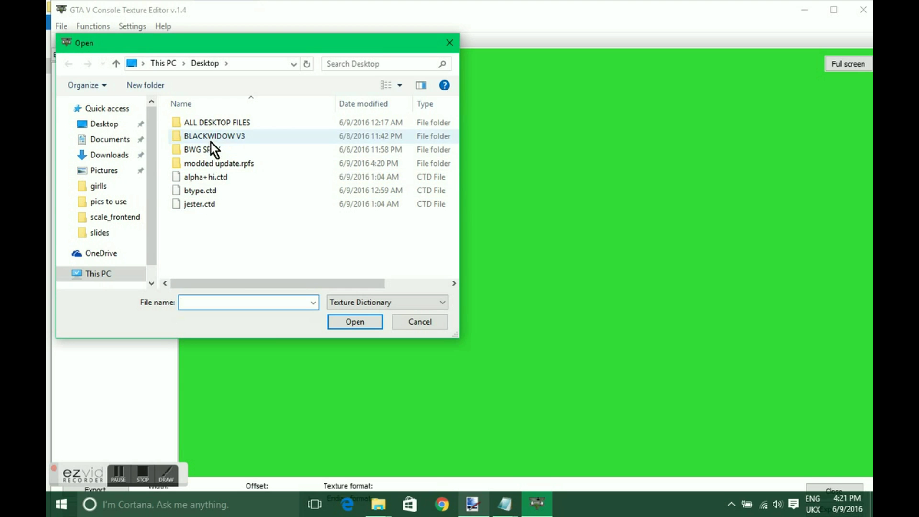
double_click(245, 160)
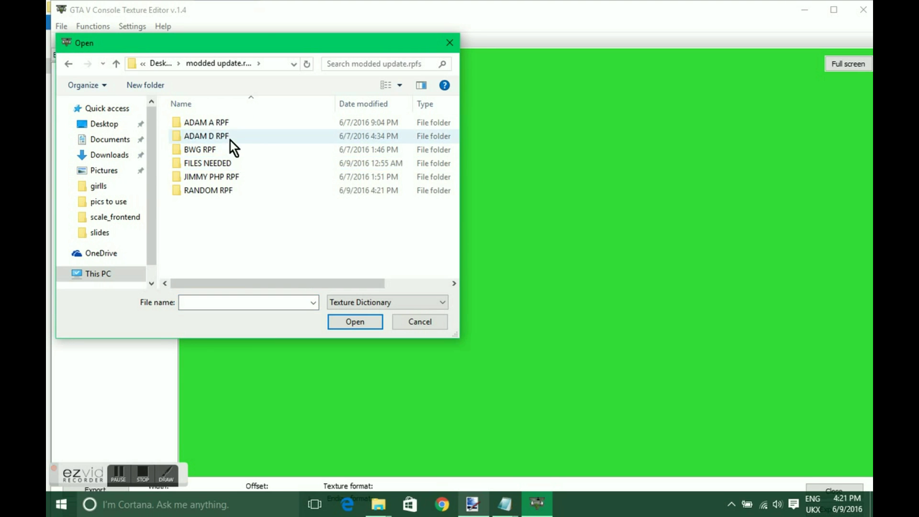
double_click(236, 188)
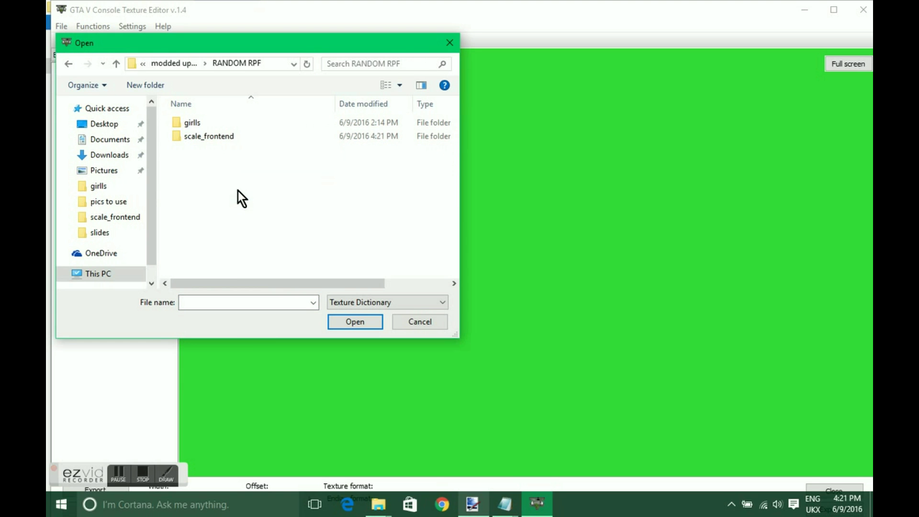
left_click(217, 138)
double_click(217, 138)
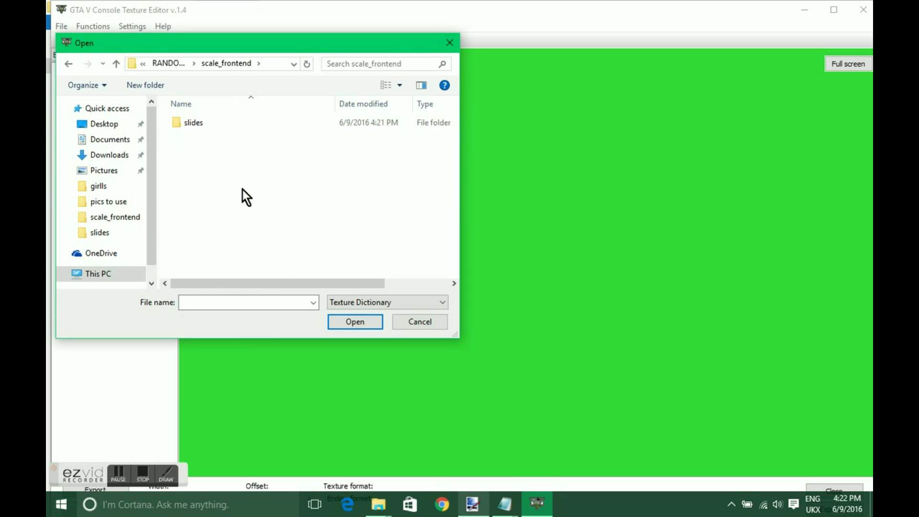
double_click(229, 124)
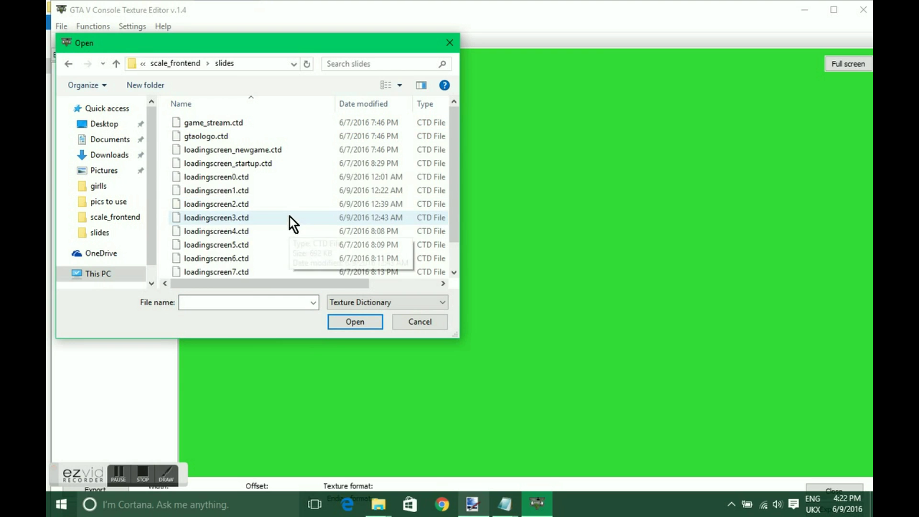
left_click(271, 166)
left_click(354, 322)
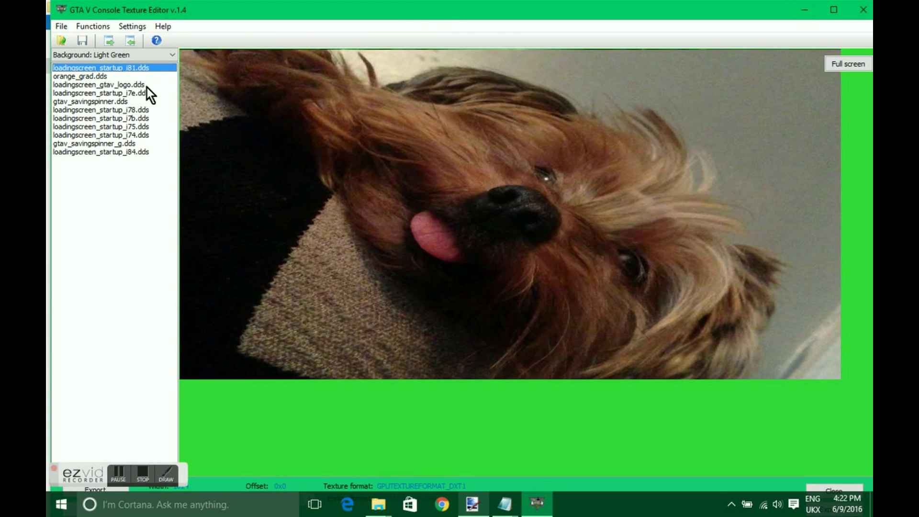
key("ctrl+e")
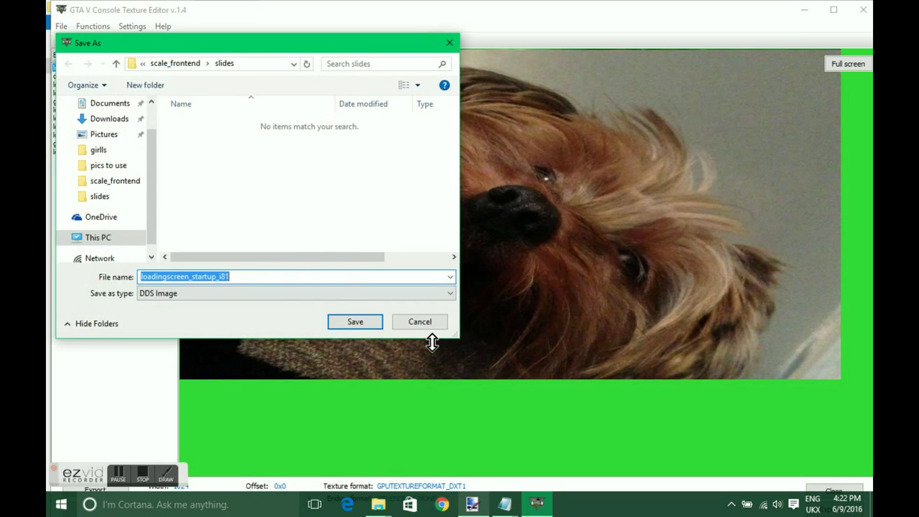
left_click(346, 328)
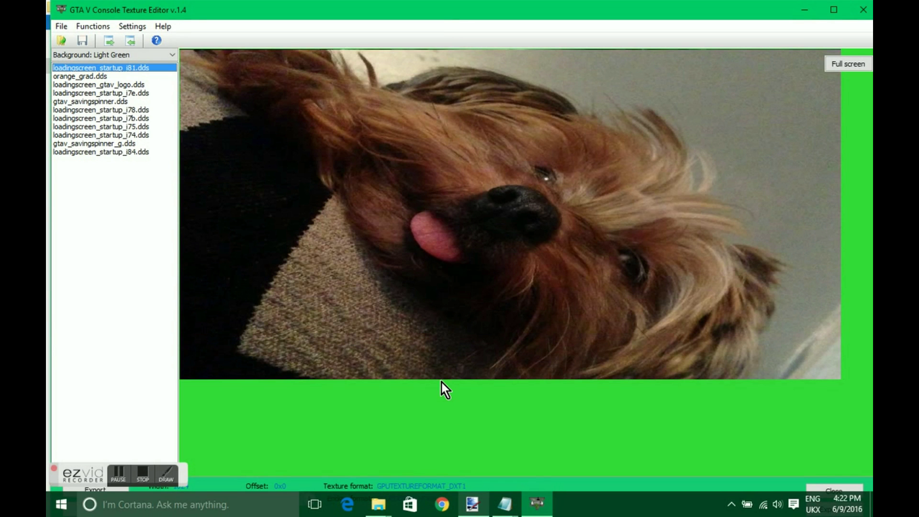
Switch to paint.net and open loadingscreen_startup_i81.dds from the scale_frontend slides folder under RANDOM RPF.
left_click(472, 506)
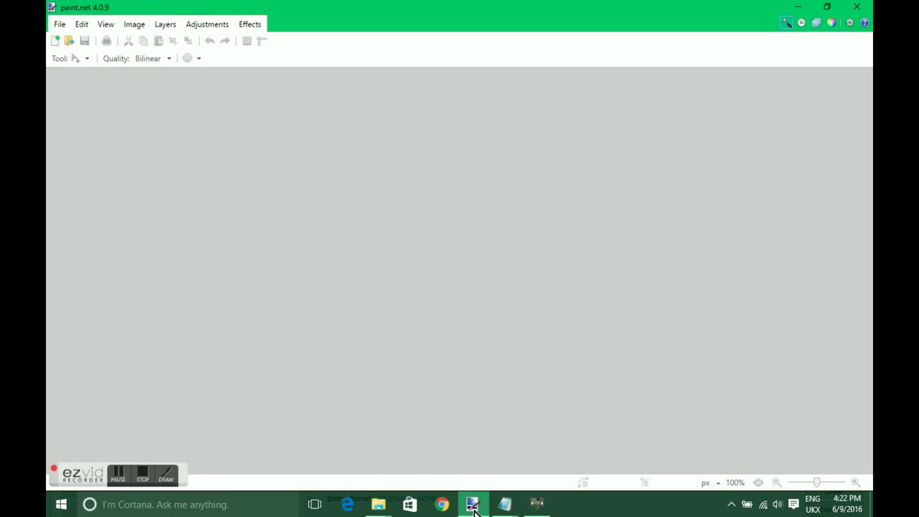
left_click(74, 41)
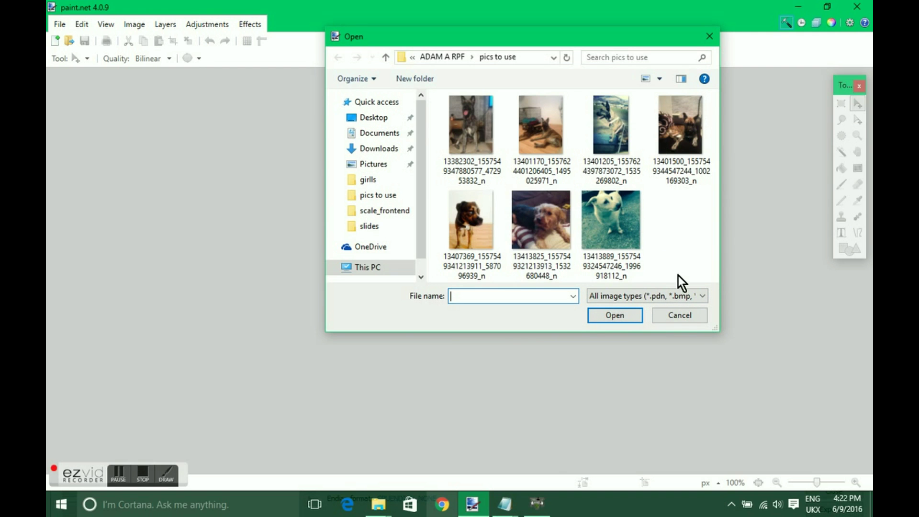
left_click_drag(637, 251, 462, 93)
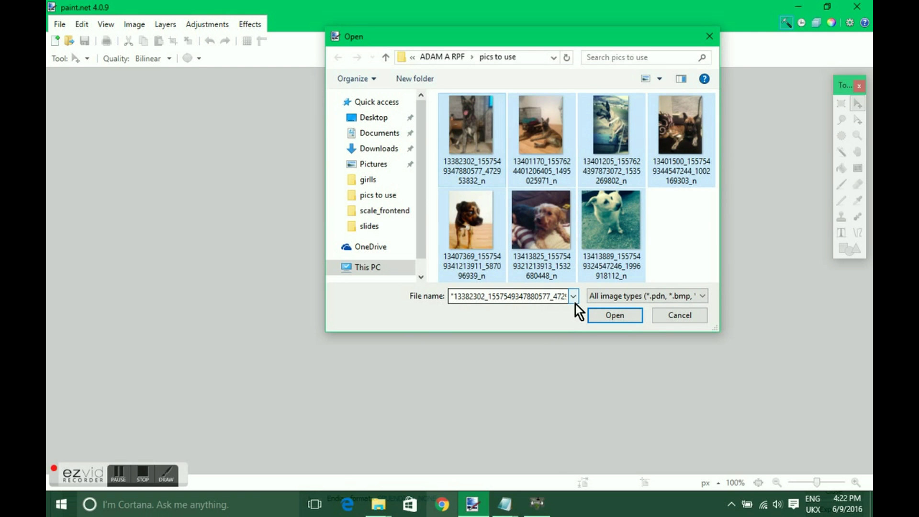
left_click(441, 56)
left_click(478, 149)
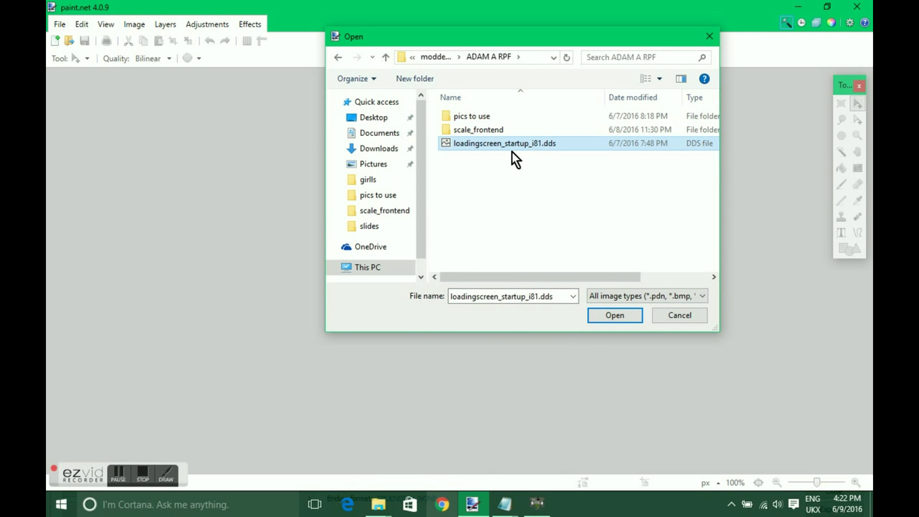
left_click(425, 56)
double_click(481, 181)
double_click(473, 133)
double_click(470, 116)
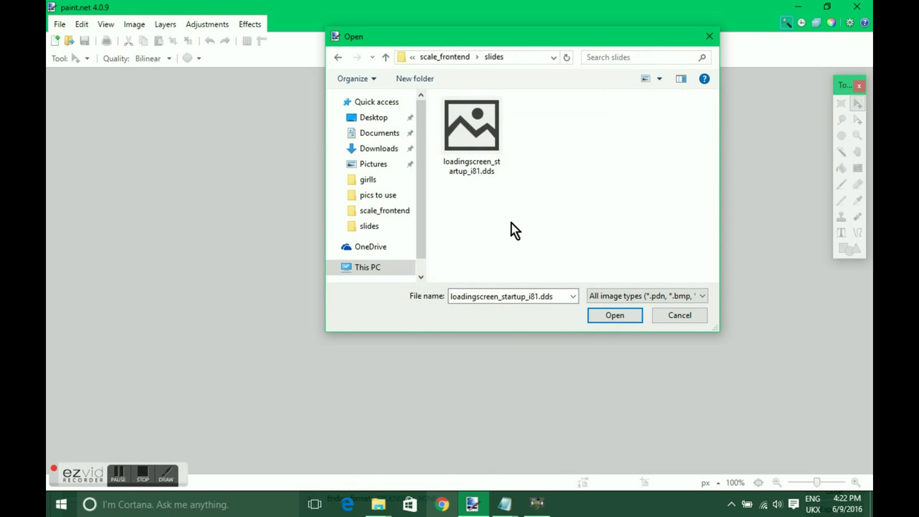
left_click(479, 149)
key("Return")
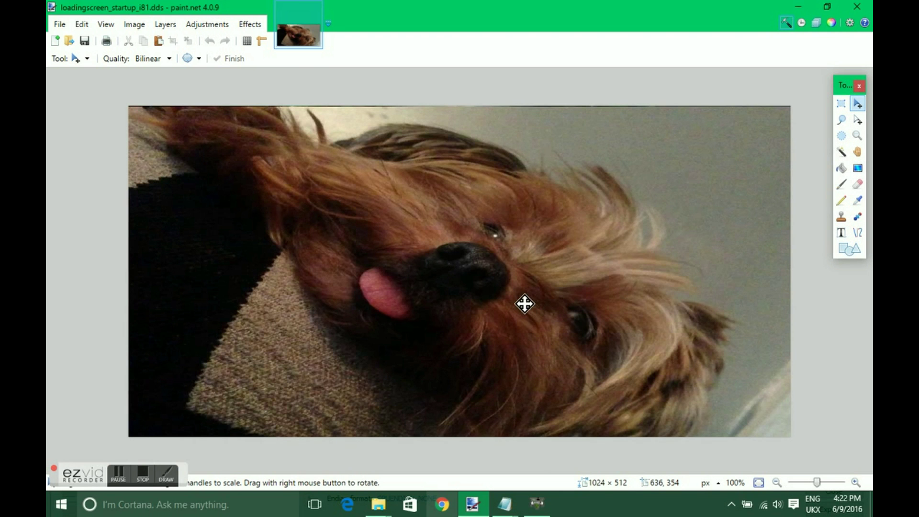
Import the green Black Widow Gaming web image from the bwg pics folder in Downloads as a layer over the dog picture.
left_click(171, 26)
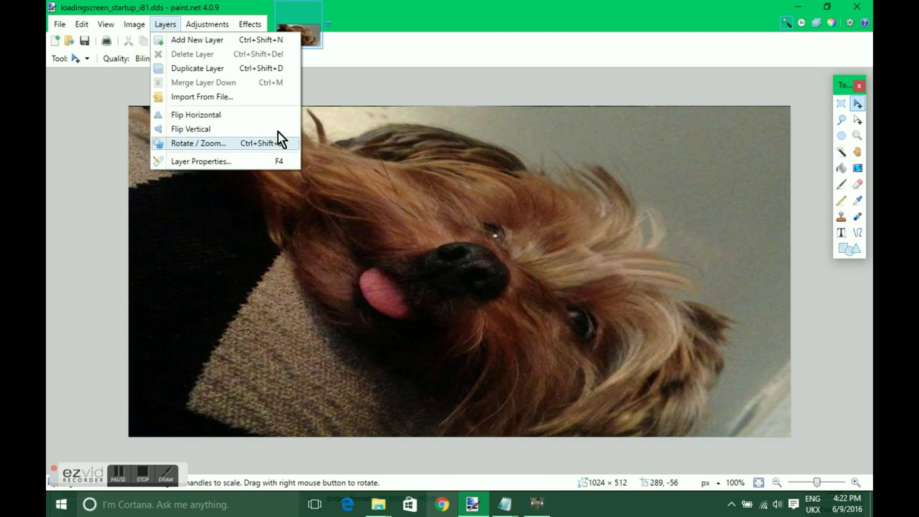
left_click(252, 99)
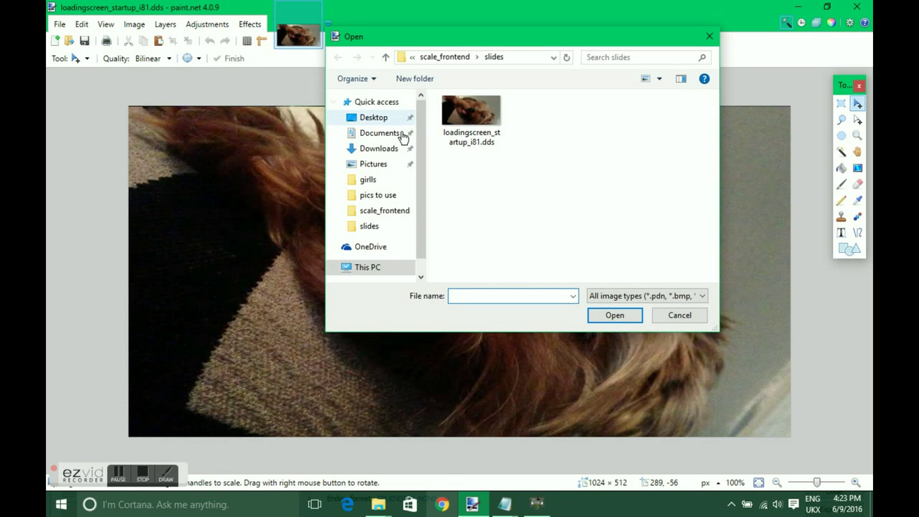
left_click(404, 152)
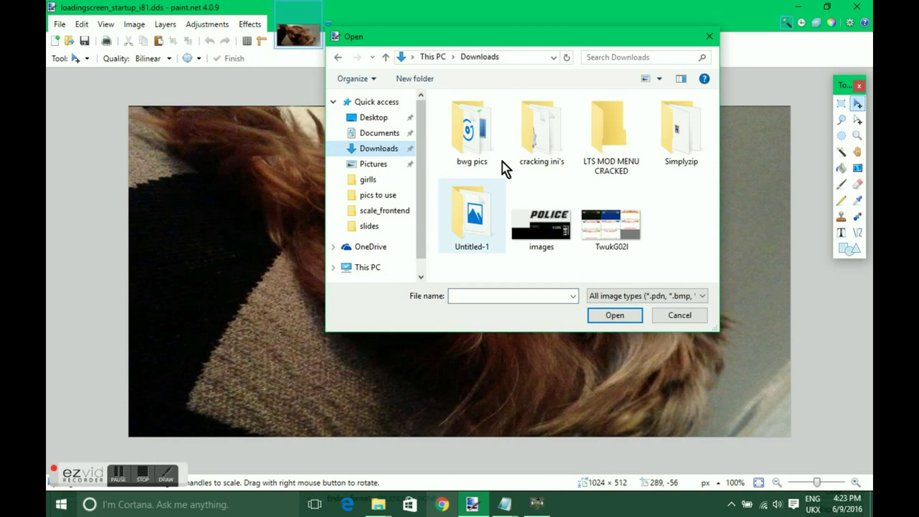
double_click(475, 116)
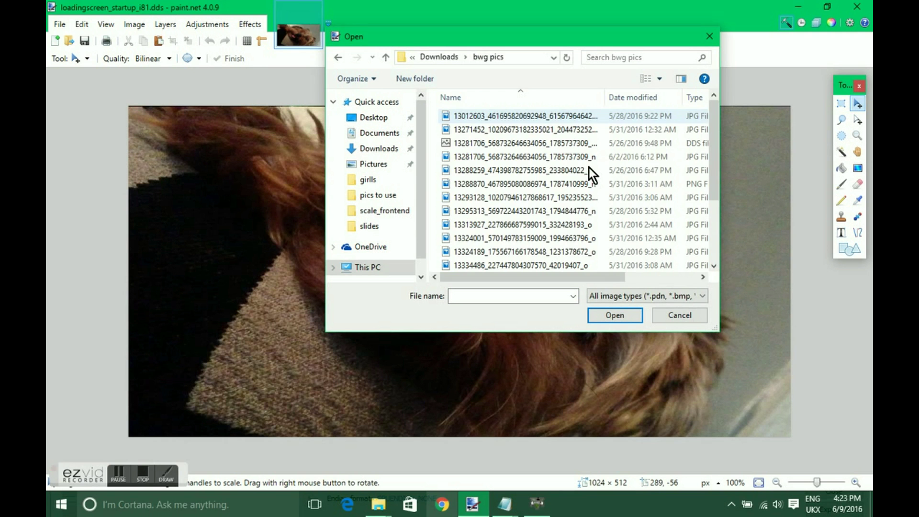
scroll(589, 167, "up", 4, "ctrl")
left_click(634, 133)
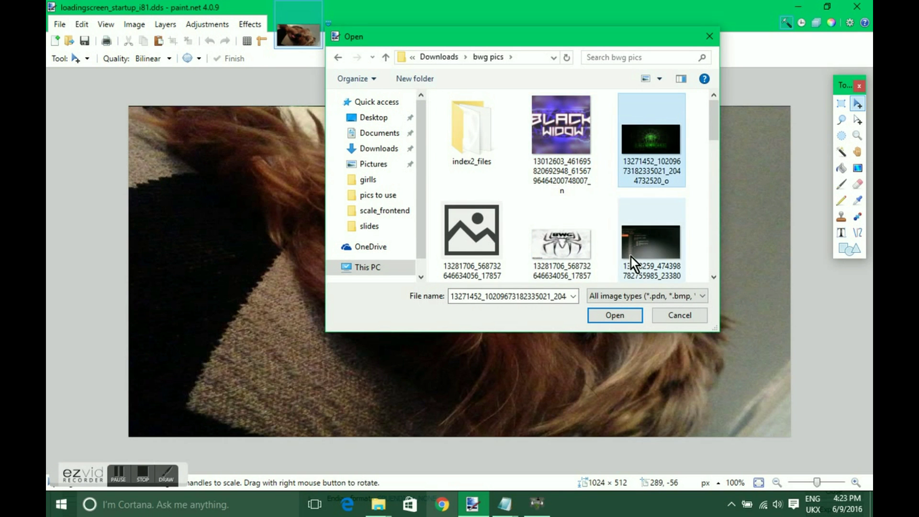
left_click(630, 315)
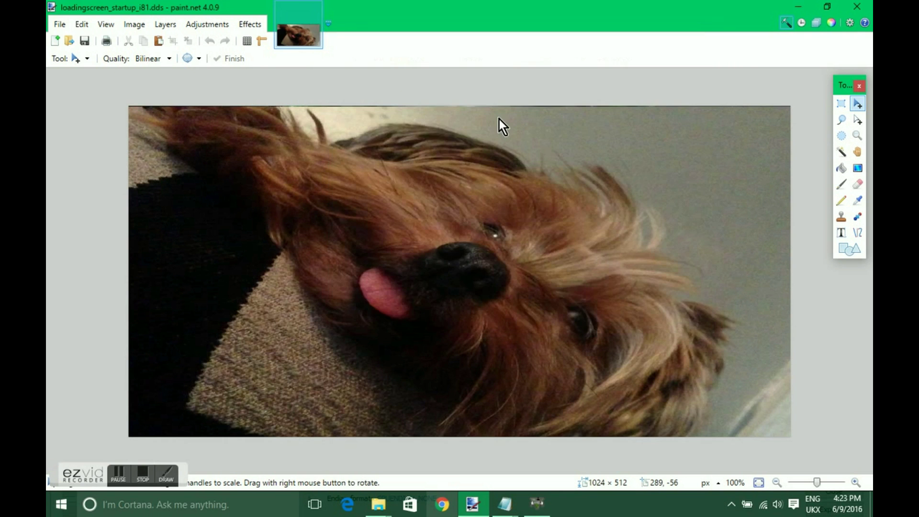
key("Delete")
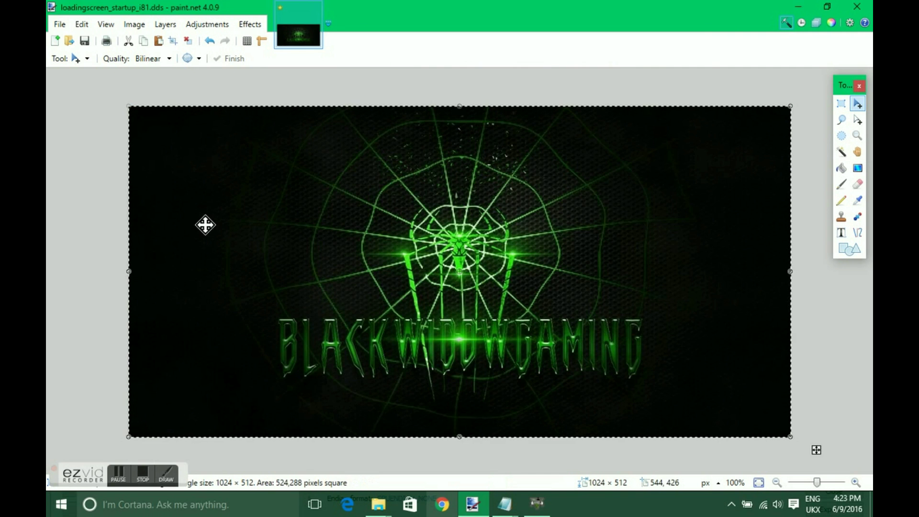
left_click(267, 172)
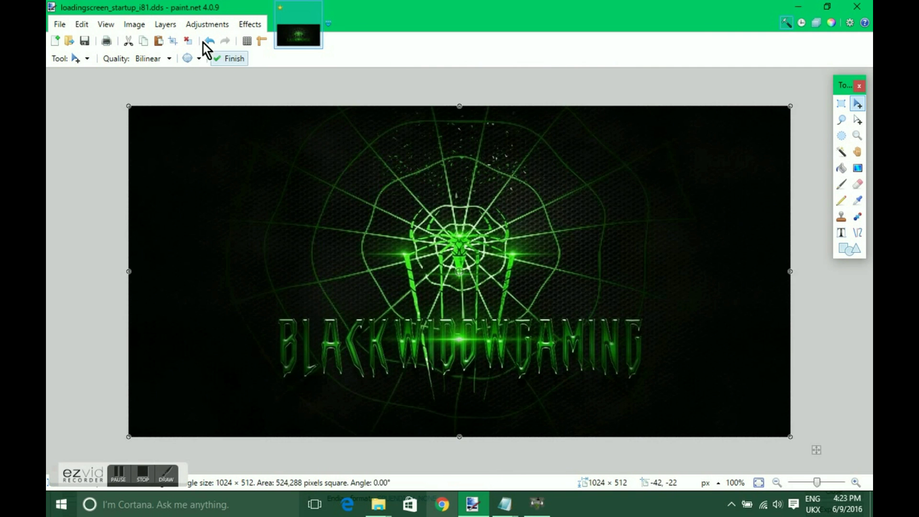
Start saving the image in the slides folder as loadingscreen_startup_i81 with the DirectDraw Surface (DDS) file type.
left_click(86, 46)
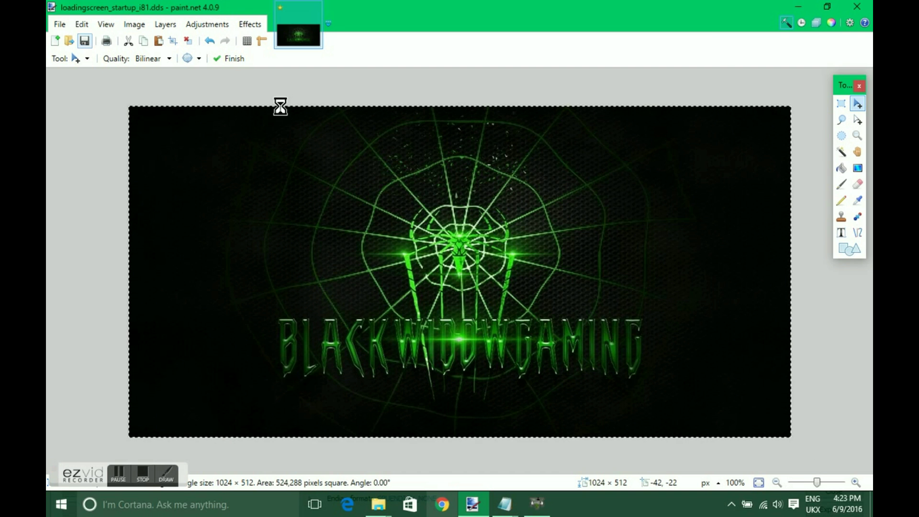
left_click(493, 290)
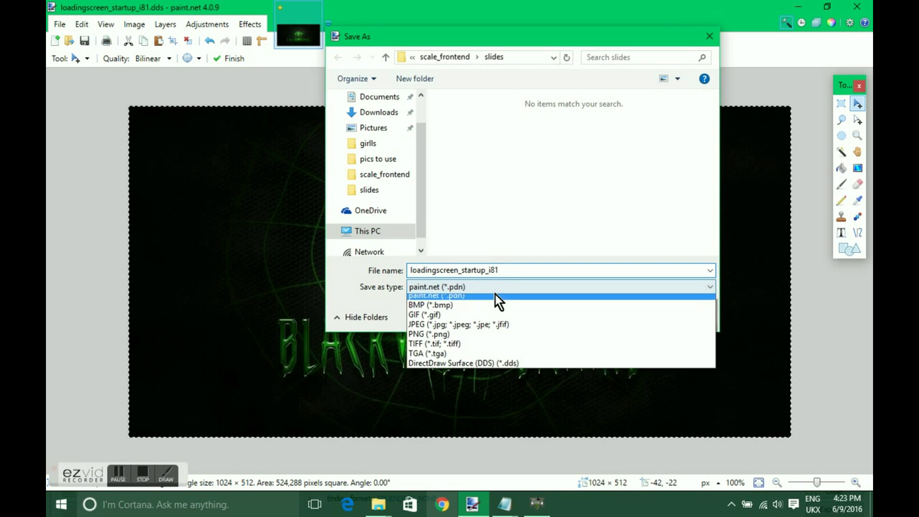
left_click(502, 370)
left_click_drag(504, 34, 559, 20)
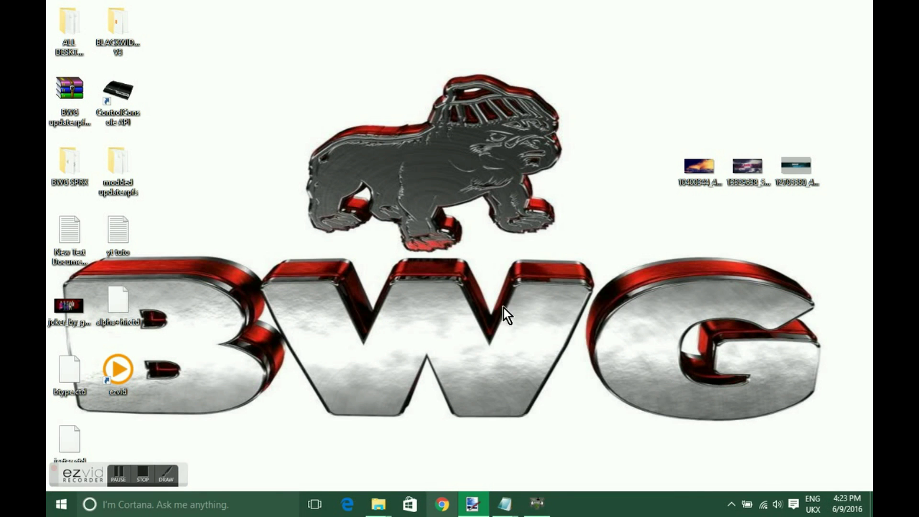
Create a new text document on the desktop and open it in Notepad beside the Save As dialog.
right_click(473, 295)
mouse_move(594, 400)
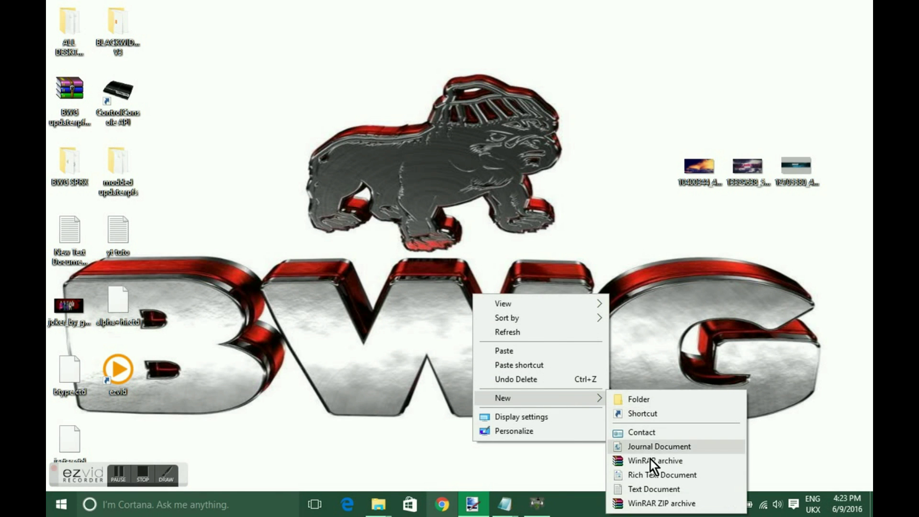
left_click(649, 488)
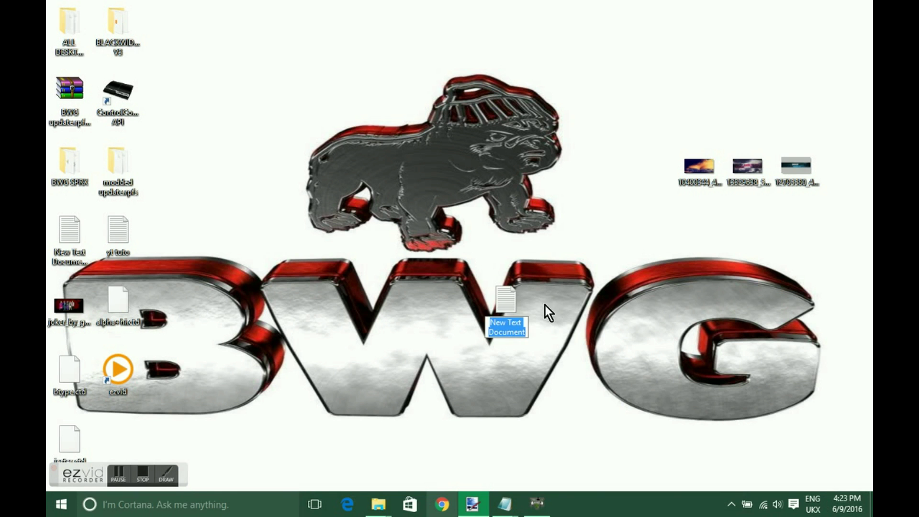
left_click(521, 300)
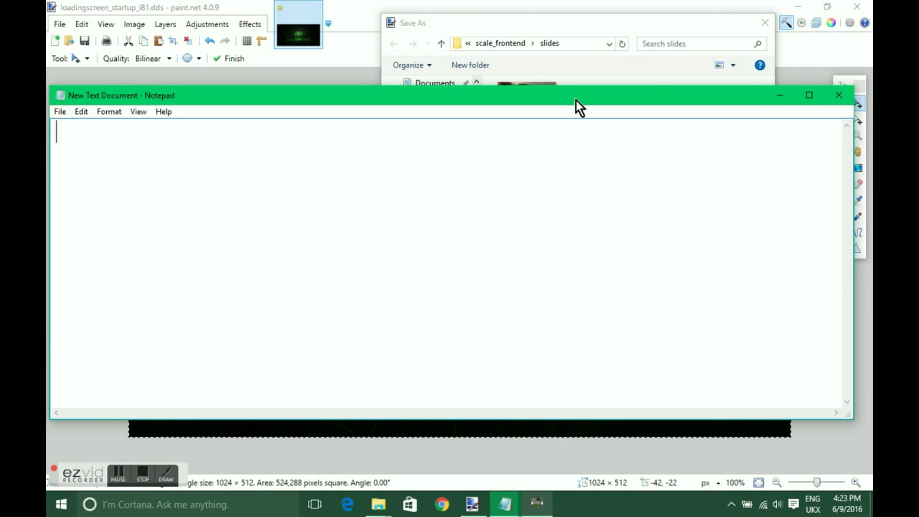
left_click_drag(576, 99, 47, 3)
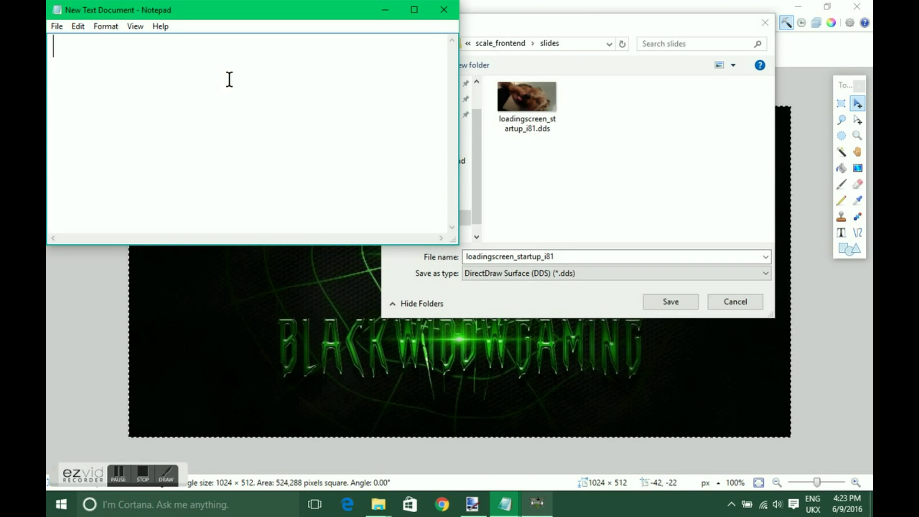
Write the note "WHEN YOU GET TO THIS BIT MAKE SURE THAT YOU SAVE THE PICTURE AS A .DDS" over two lines.
type("WHEN Y")
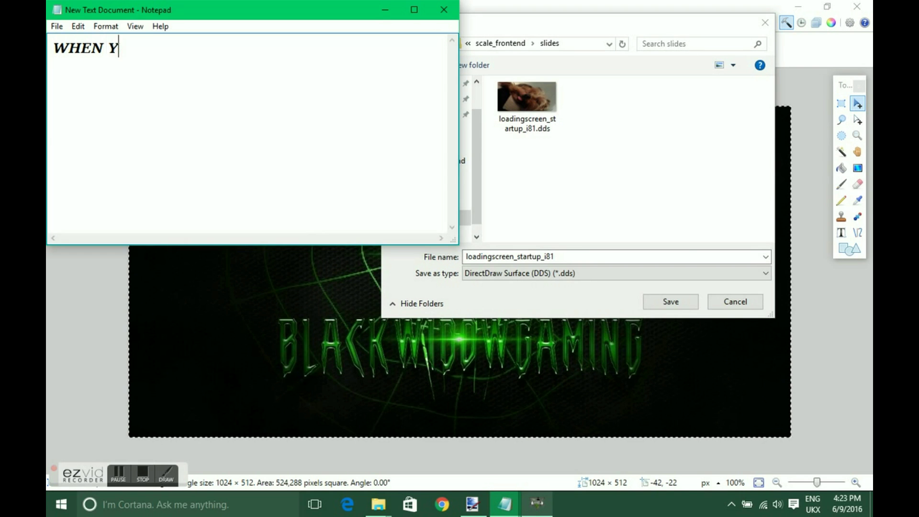
type("OU GET TO ")
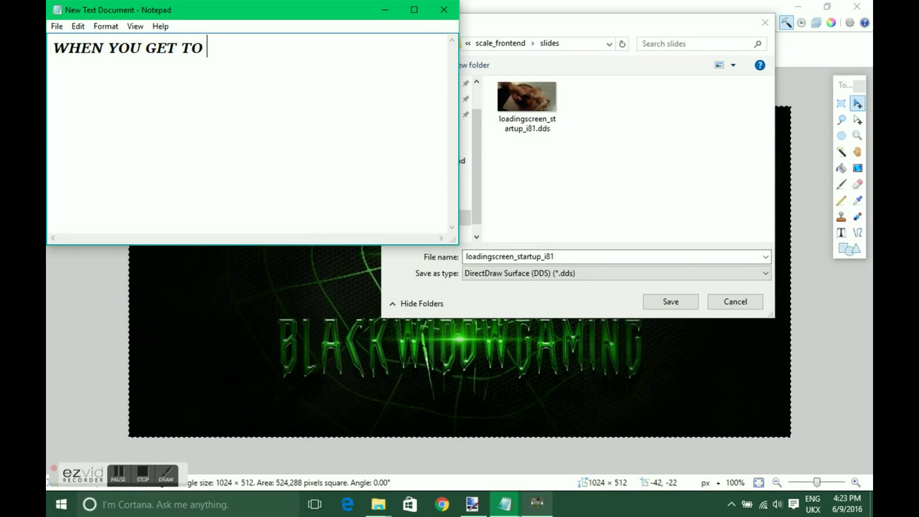
type("THIS BIT MAKE SURE ")
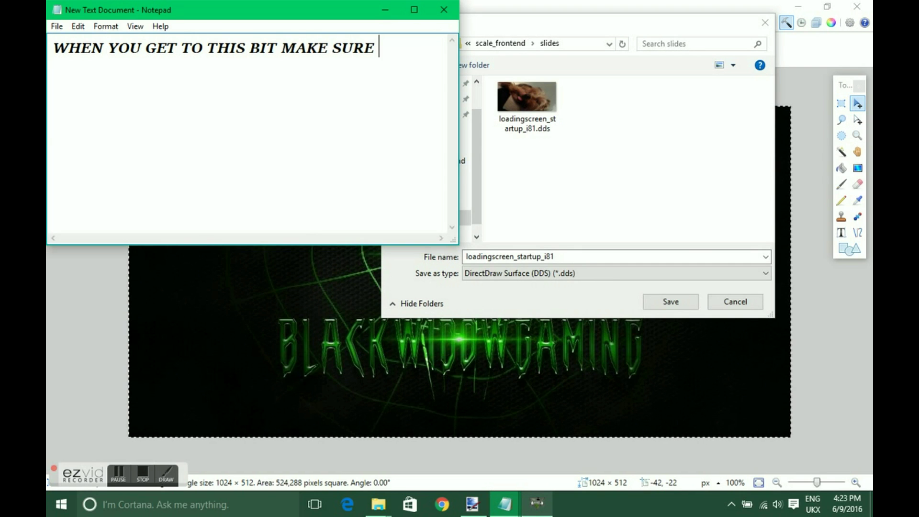
type("THAT YOU")
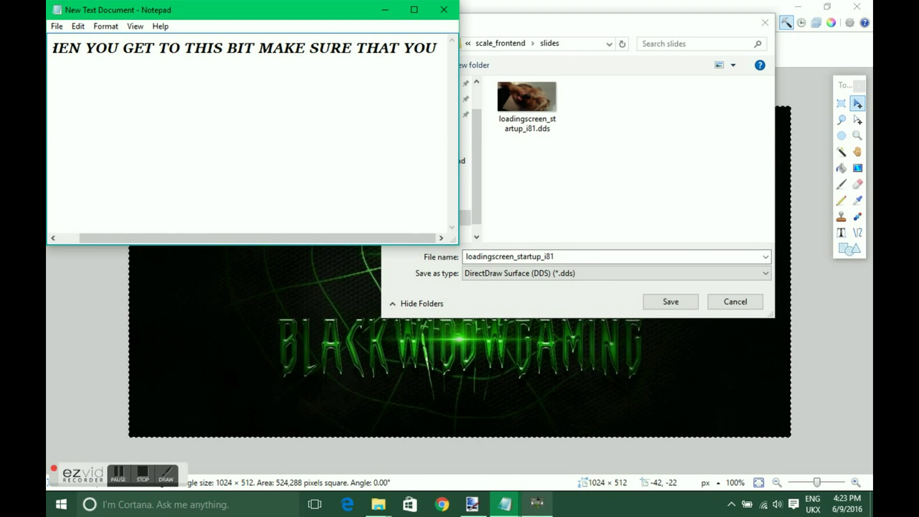
key("Return")
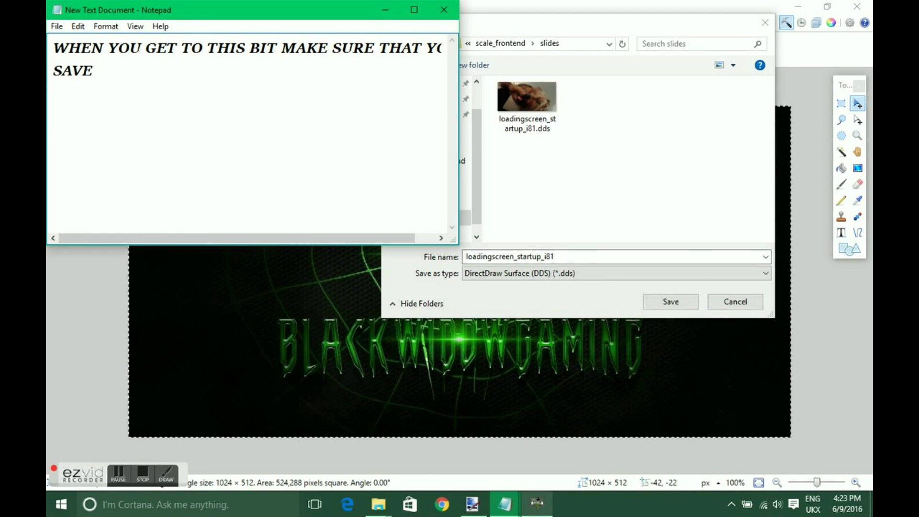
type("HE")
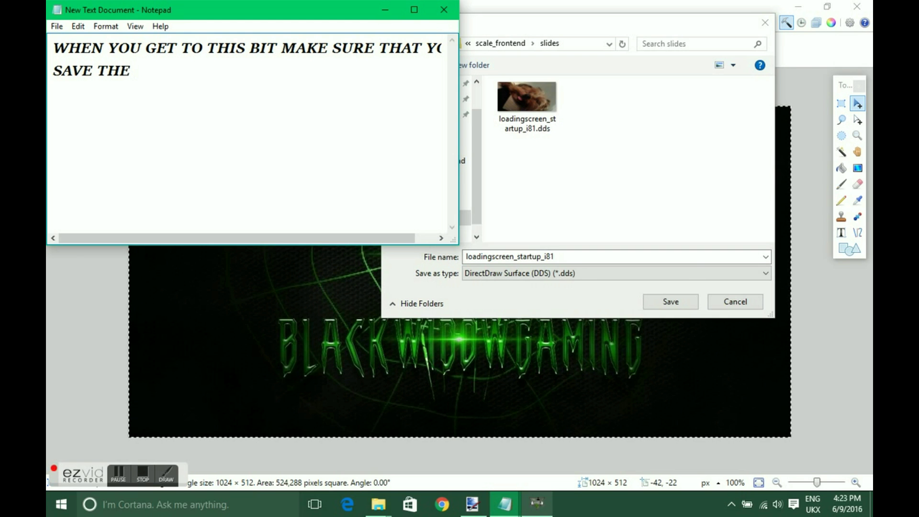
type(" PICTURE A")
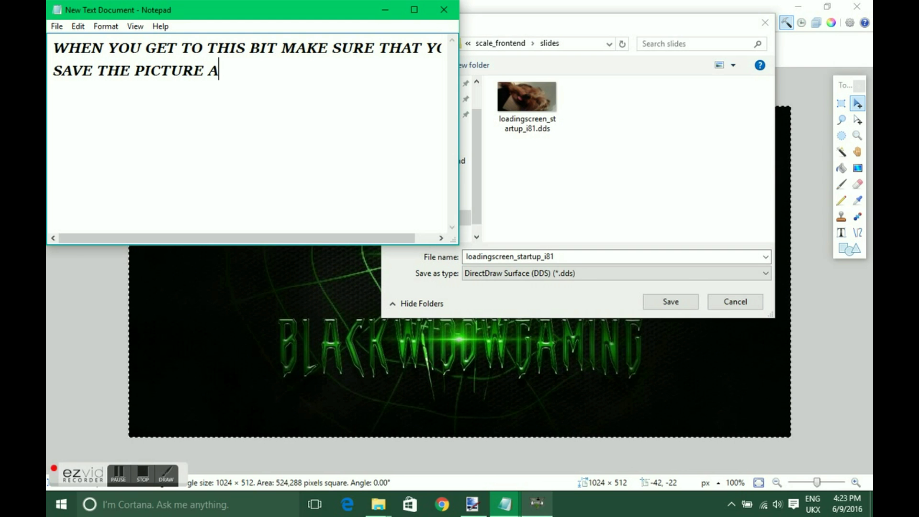
type("S A .DDS")
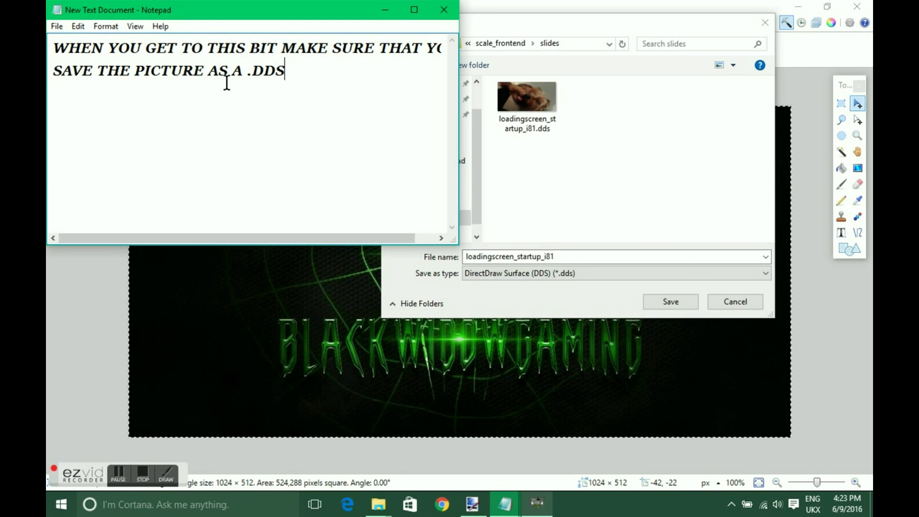
Save the DDS image over the existing loadingscreen_startup_i81.dds, continuing to its save configuration.
left_click(661, 307)
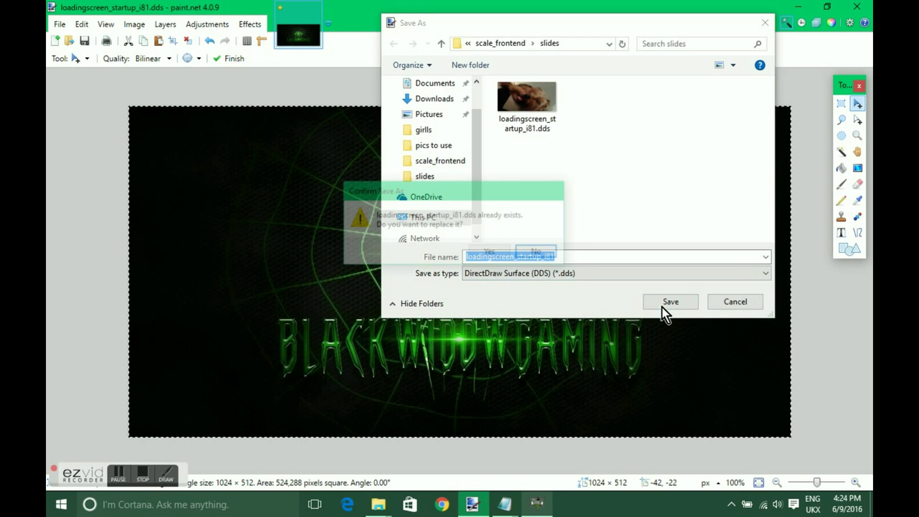
left_click(491, 254)
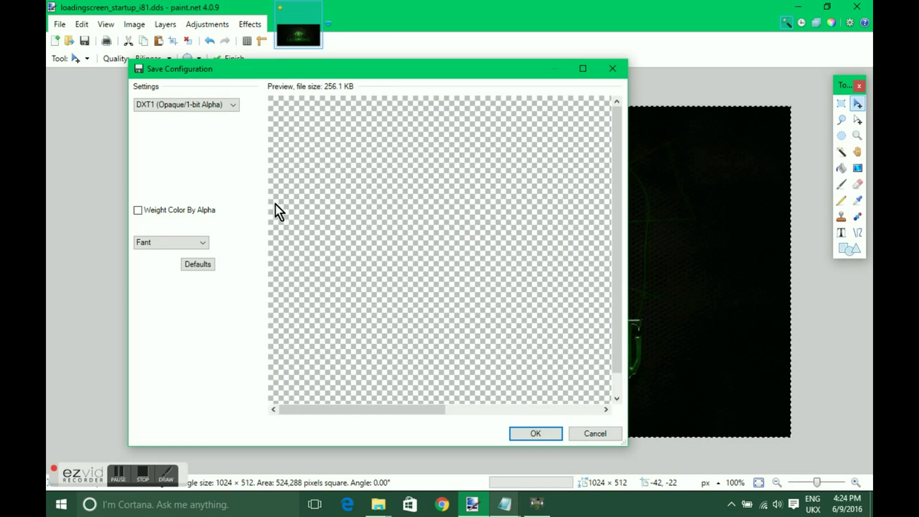
Add the line "AND THIS BIT SAVE IT AS A DXT1 AND THEN FLATTEN" to the Notepad note, moved beside the save configuration.
mouse_move(503, 508)
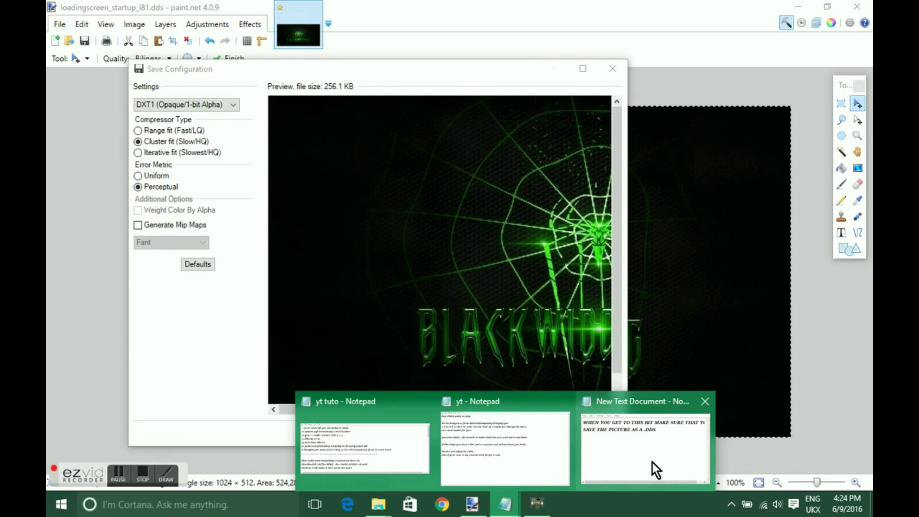
left_click(647, 445)
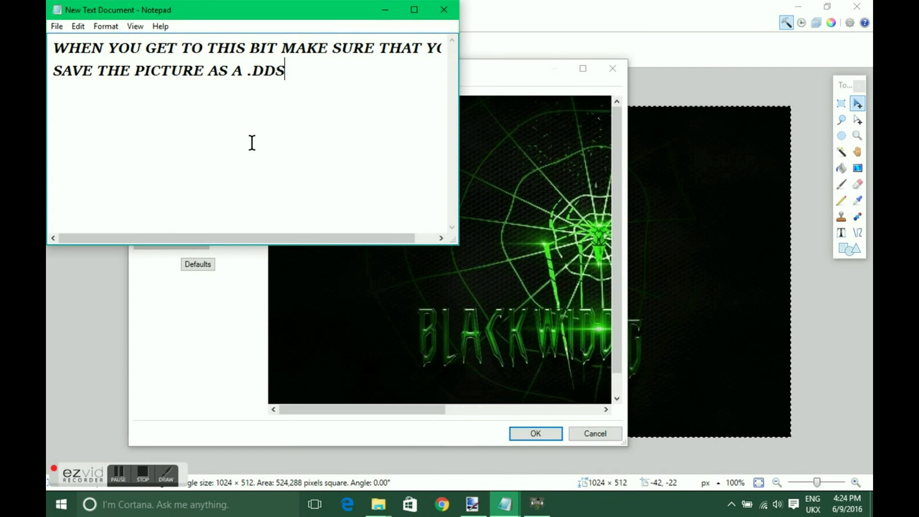
mouse_move(223, 30)
left_mouse_down()
mouse_move(459, 125)
mouse_move(601, 150)
mouse_move(599, 133)
left_mouse_up()
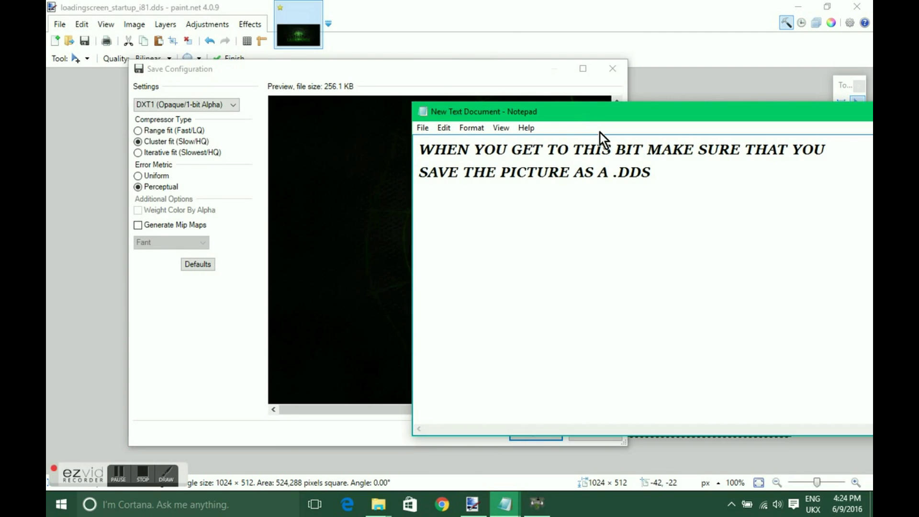
key("Return")
type("AND THI")
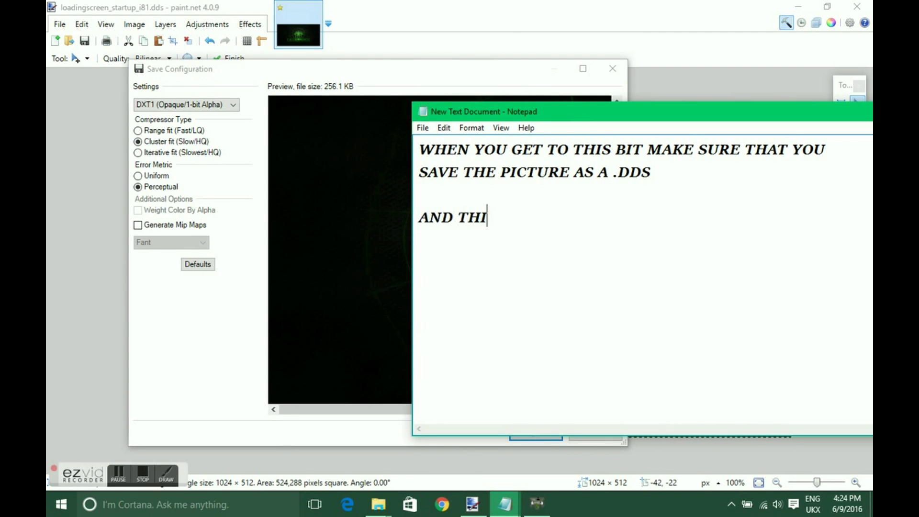
type("S BIT SAV")
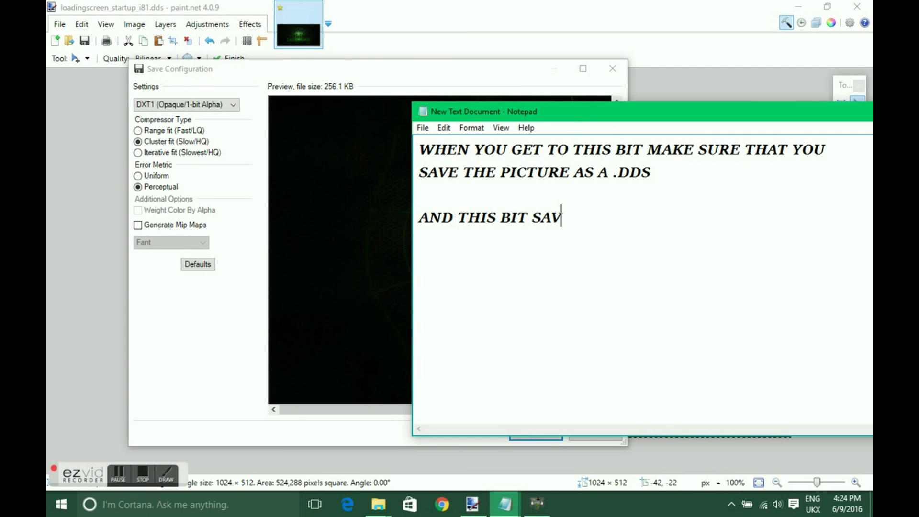
type("E IT AS A")
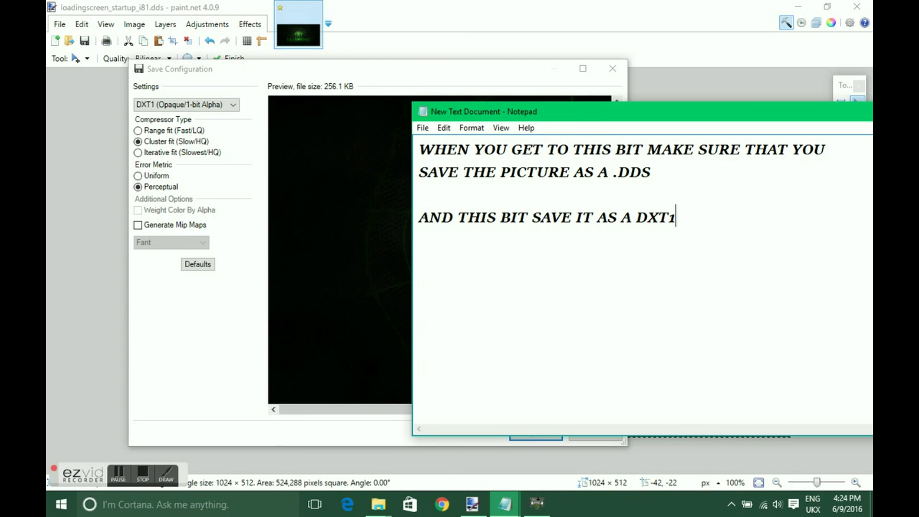
type("DXT1 AND TH")
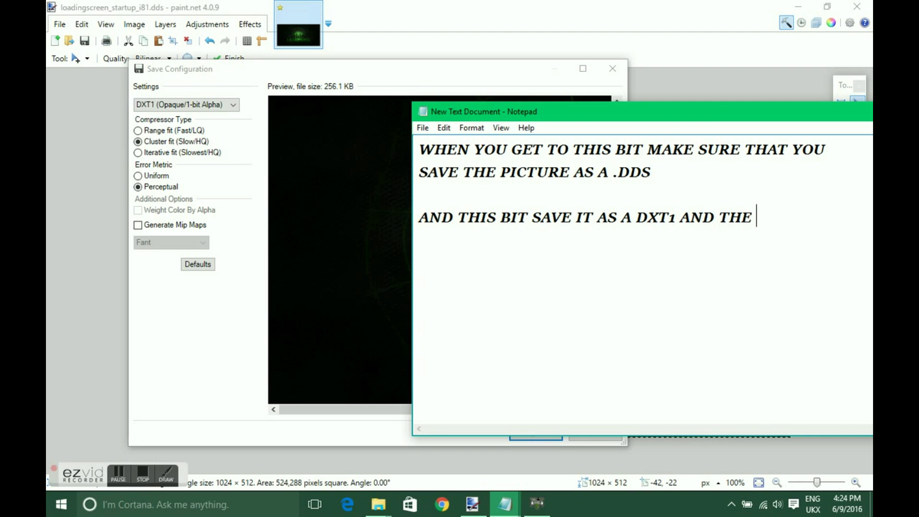
type("EN FLATTEN")
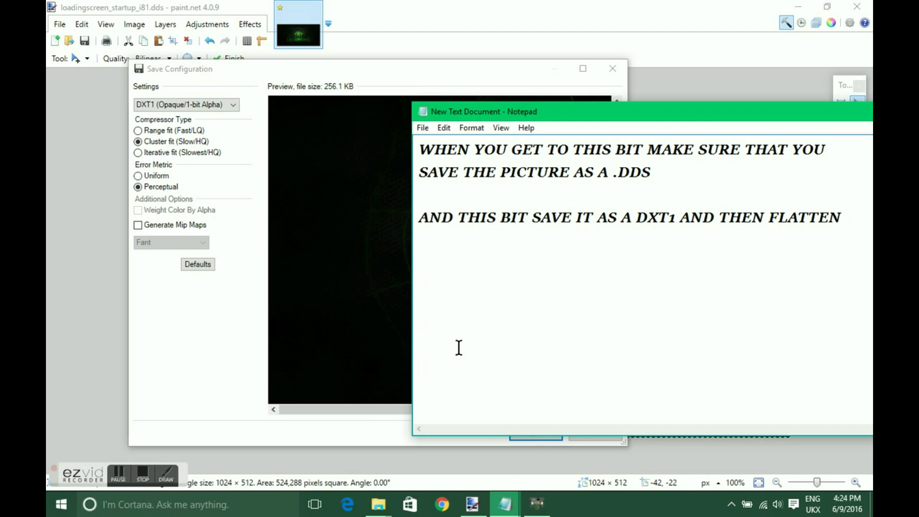
Finish saving loadingscreen_startup_i81.dds in DXT1 format with the image flattened.
left_click(387, 423)
left_click(515, 433)
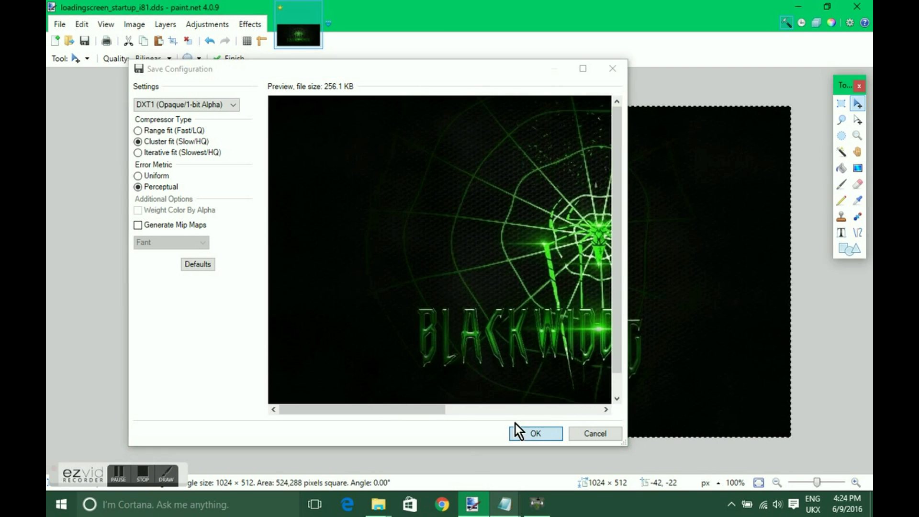
left_click(504, 269)
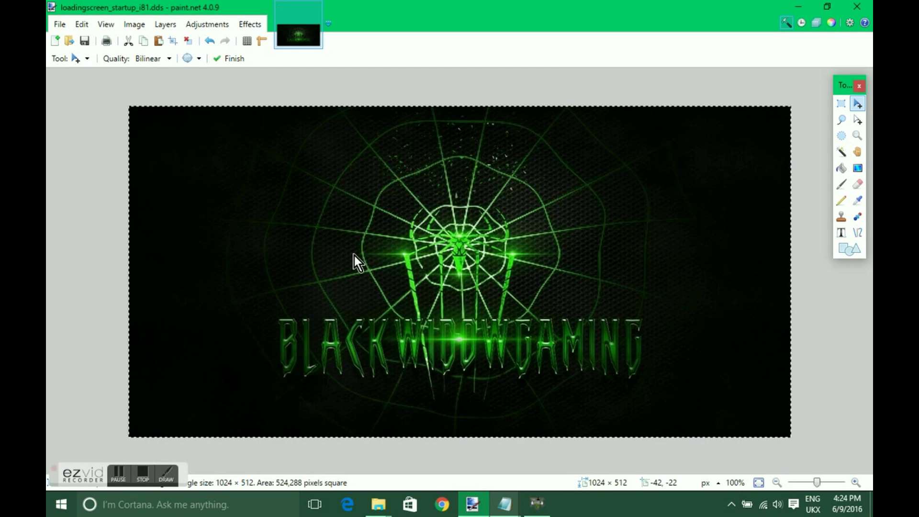
Switch to GTA V Console Texture Editor and import the new loadingscreen_startup_i81.dds over the selected texture of the same name.
left_click(537, 504)
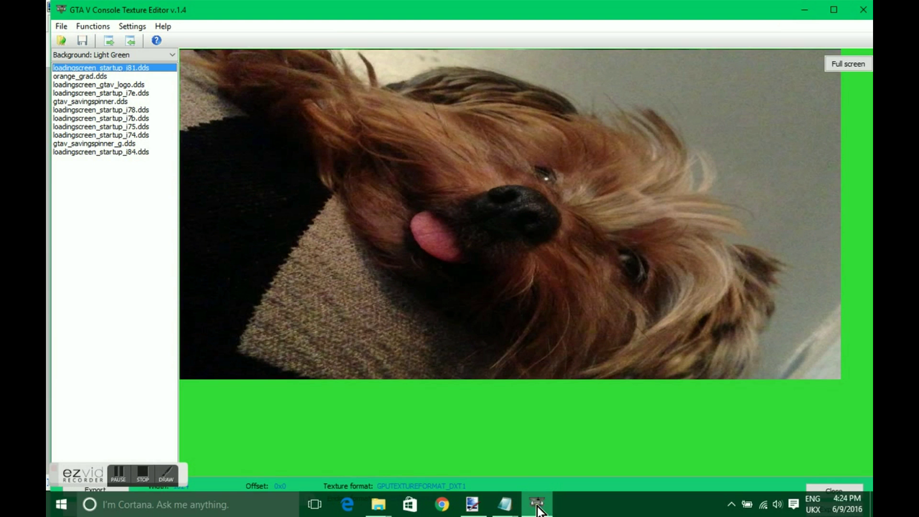
left_click(130, 40)
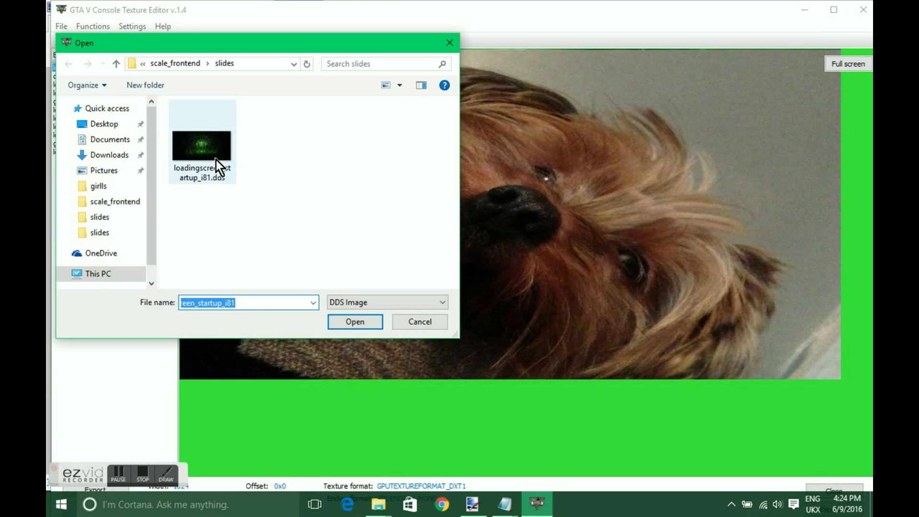
left_click(217, 160)
left_click(358, 321)
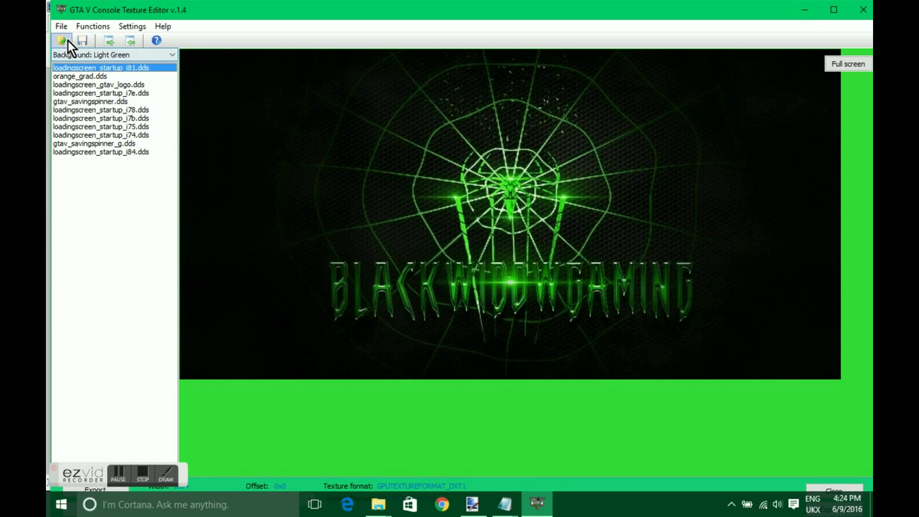
Add "IM GOING TO DO THE OTHERS ILL BE BACK WHEN IVE FINISHED :)" to the Notepad note.
mouse_move(505, 503)
left_click(625, 453)
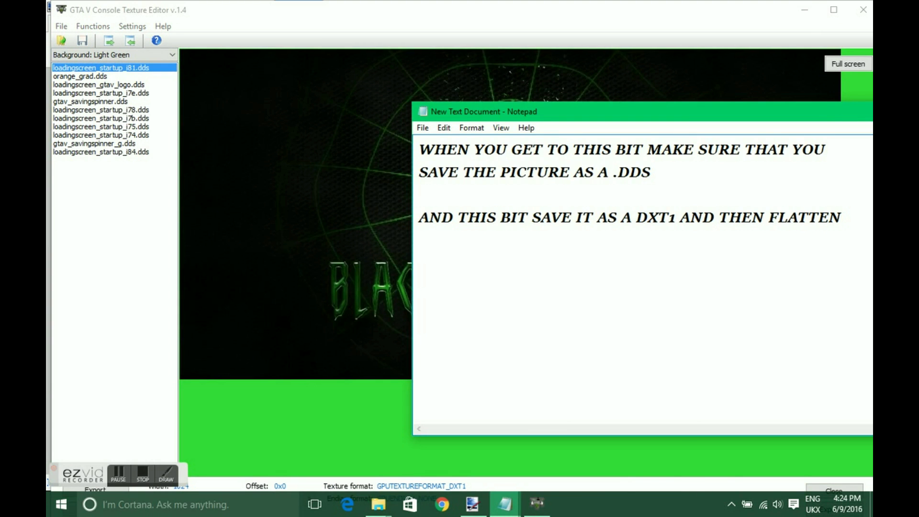
type("IM GOI")
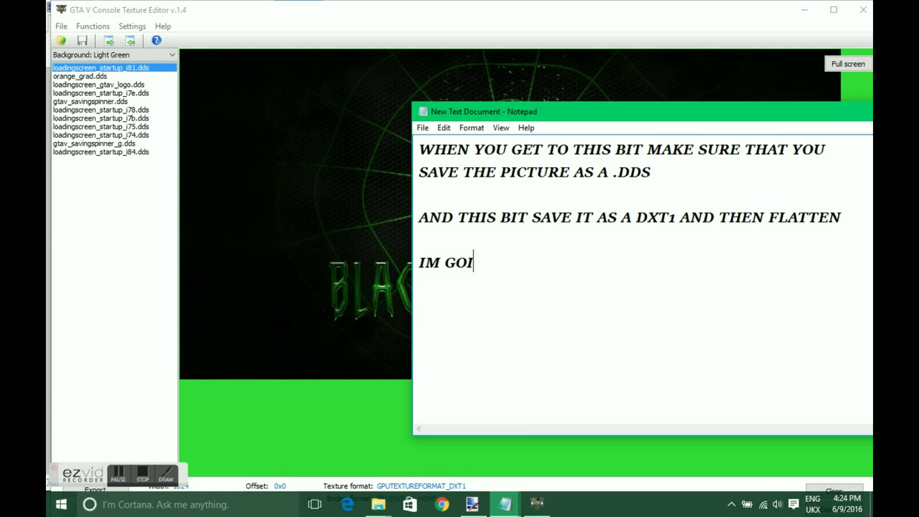
type("NG TO DO THE ")
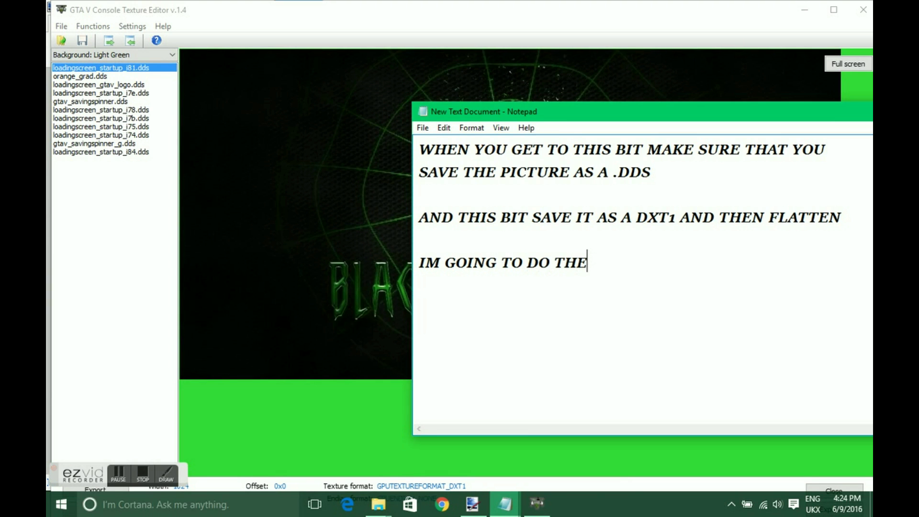
type("OTHERS")
type(" ILL BE BACK W")
type("EN")
key("BackSpace")
key("BackSpace")
key("BackSpace")
type("H")
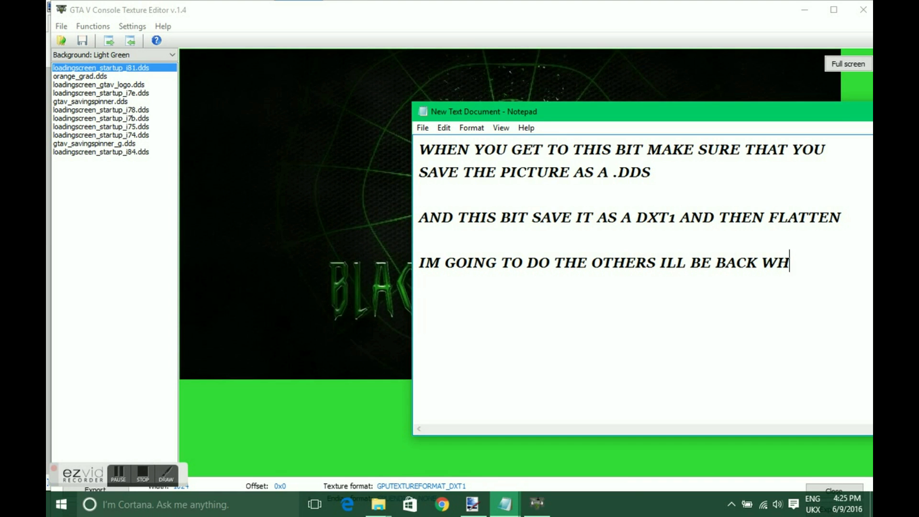
type("EN IVE FINISHED :)")
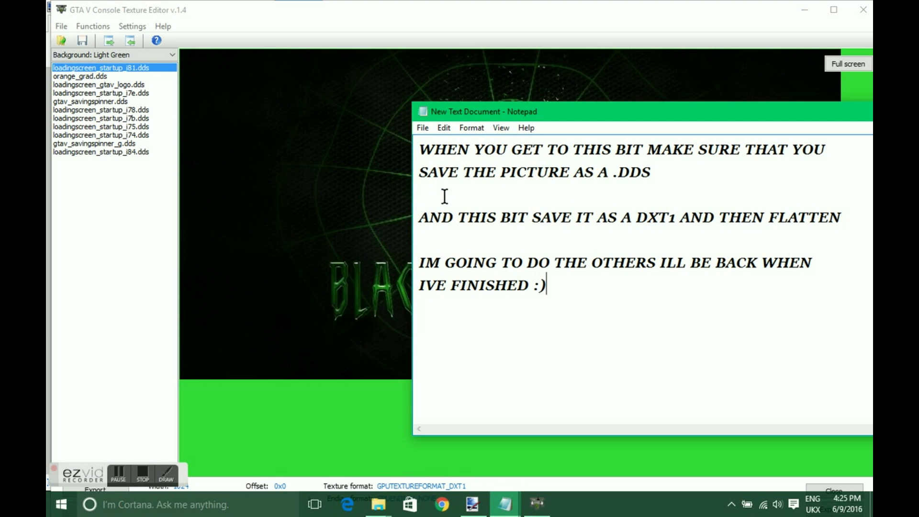
left_click(119, 474)
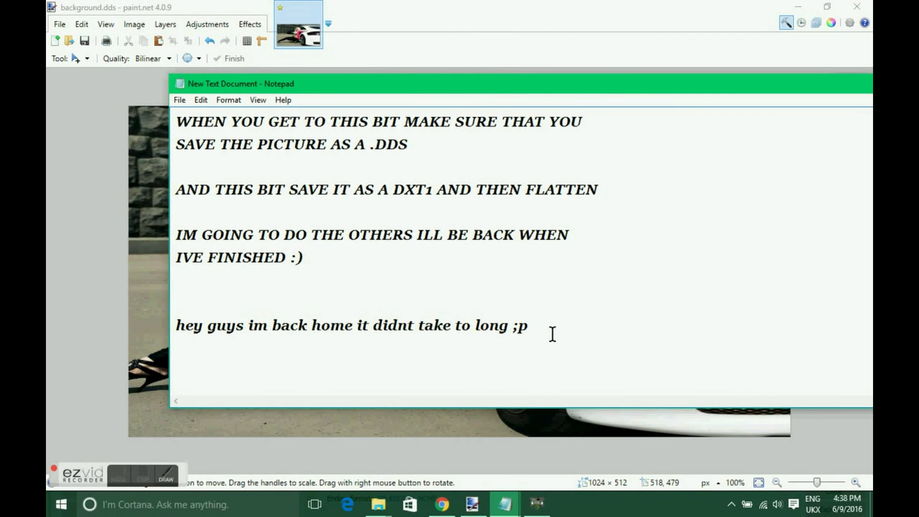
Append "also hope it wasnt that hard ;)" to the last line of the Notepad note.
type("also hope it ")
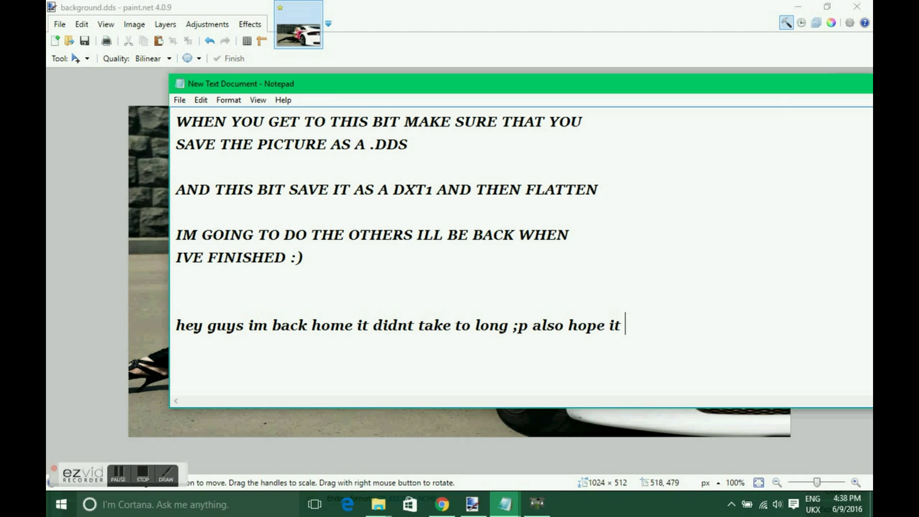
type("didn")
key("BackSpace")
key("BackSpace")
key("BackSpace")
key("BackSpace")
type("wasnt that")
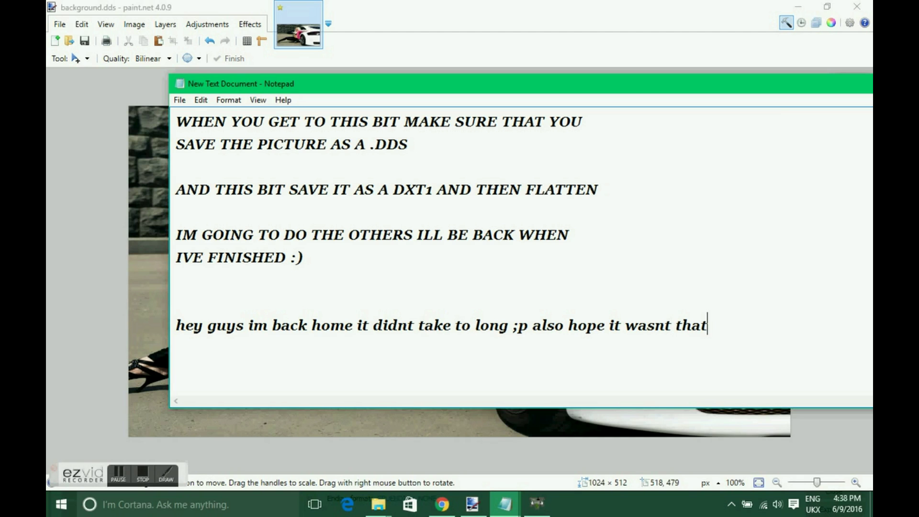
type(" hard ;")
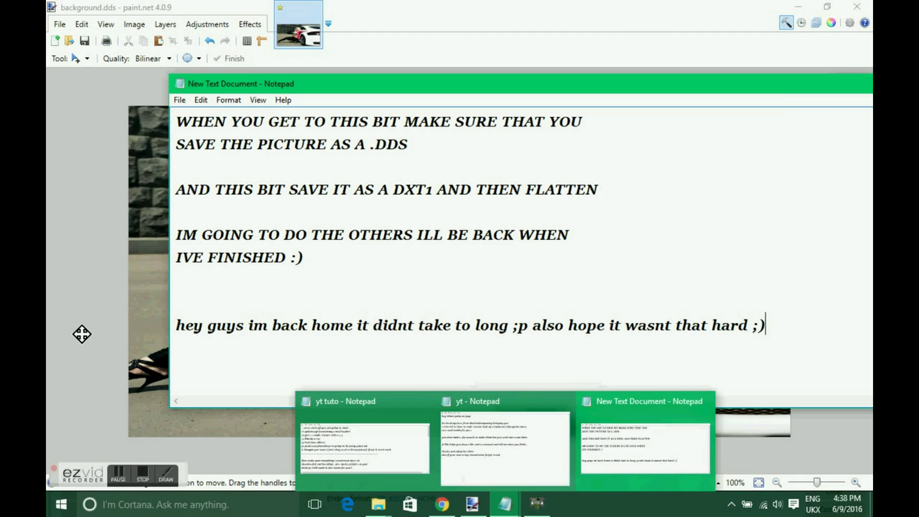
Switch to paint.net and save the car picture in the slides folder as background with the DirectDraw Surface (DDS) file type.
left_click(76, 312)
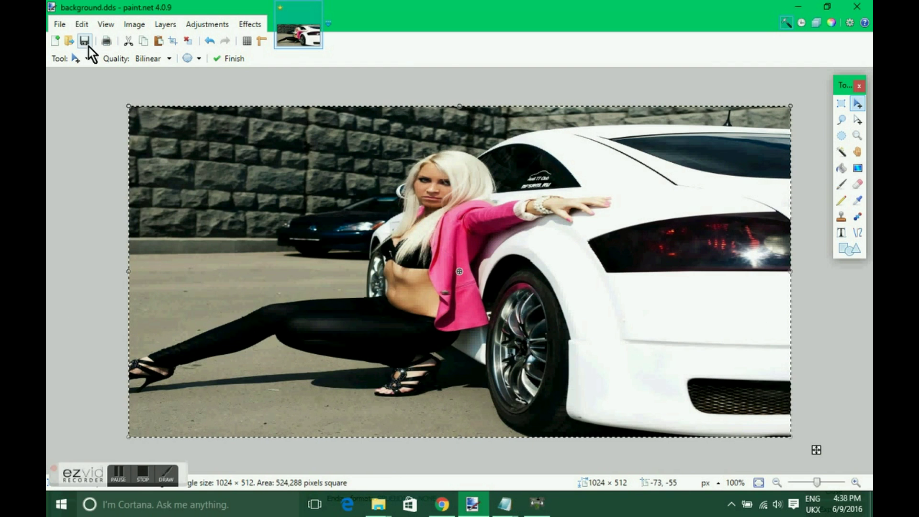
key("ctrl+shift+s")
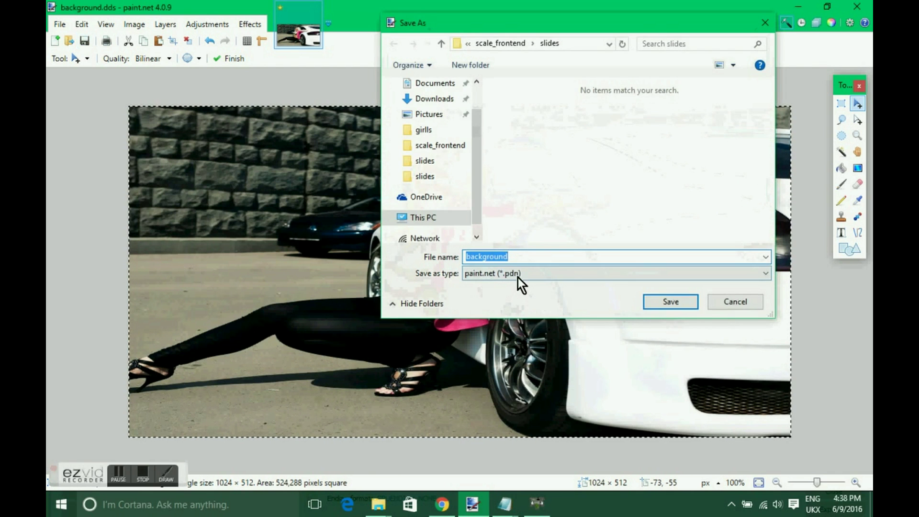
left_click(518, 275)
left_click(532, 354)
left_click(655, 306)
left_click(498, 252)
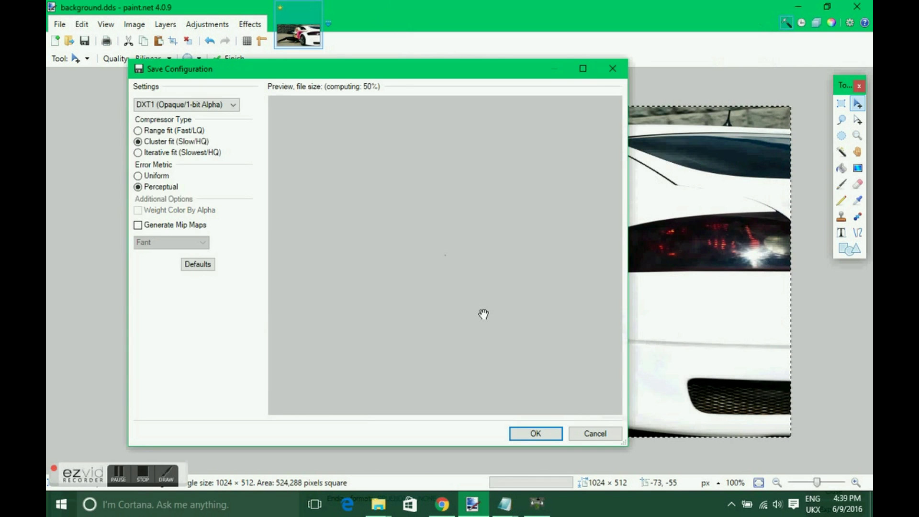
Set the DDS compression to DXT1 (Opaque/1-bit Alpha) and complete the save with the image flattened.
left_click(214, 102)
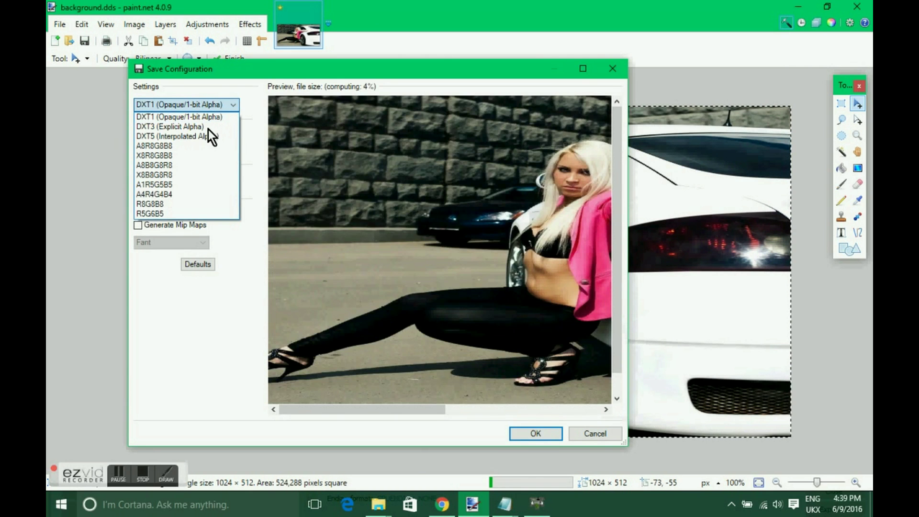
left_click(185, 116)
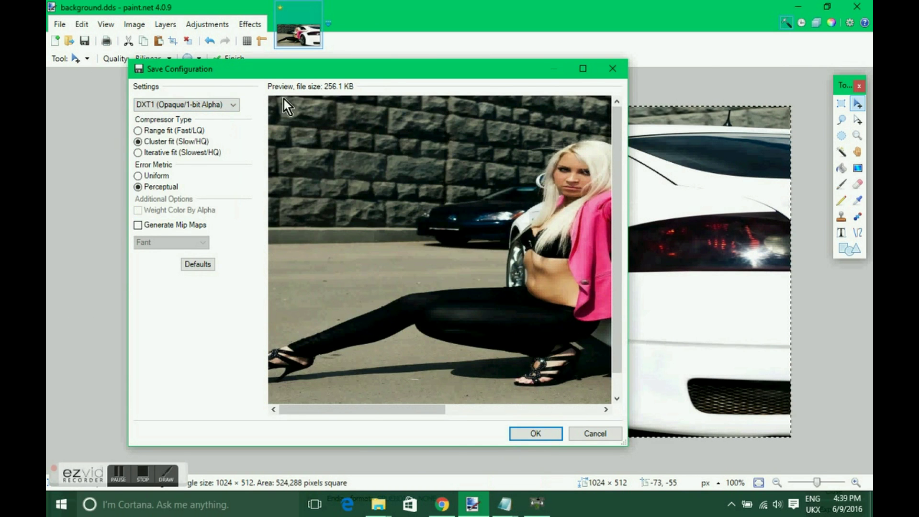
left_click(533, 433)
left_click(481, 271)
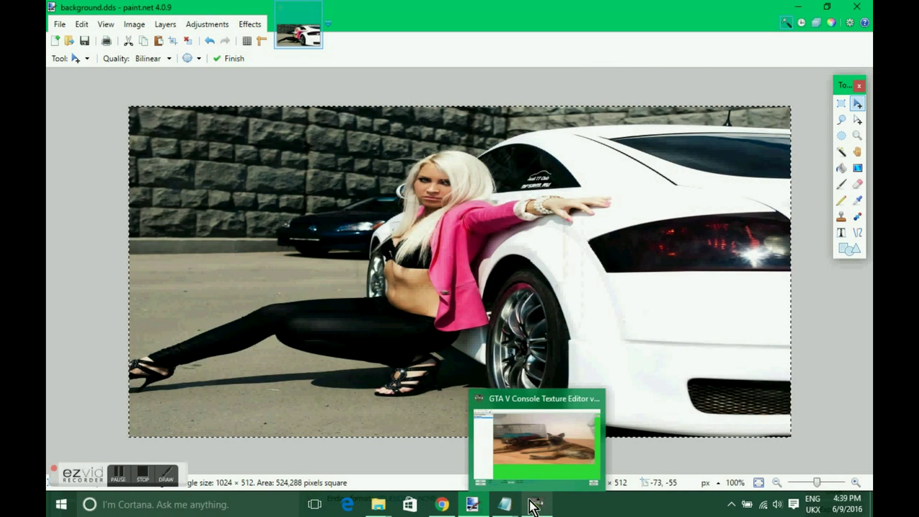
Switch to GTA V Console Texture Editor and import background.dds from the slides folder over the background.dds texture.
left_click(533, 505)
left_click(125, 41)
left_click(294, 163)
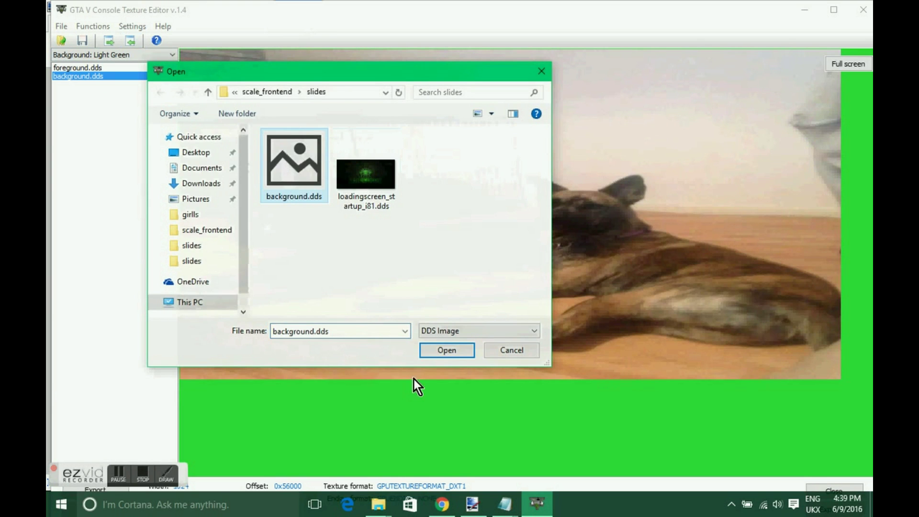
left_click(426, 350)
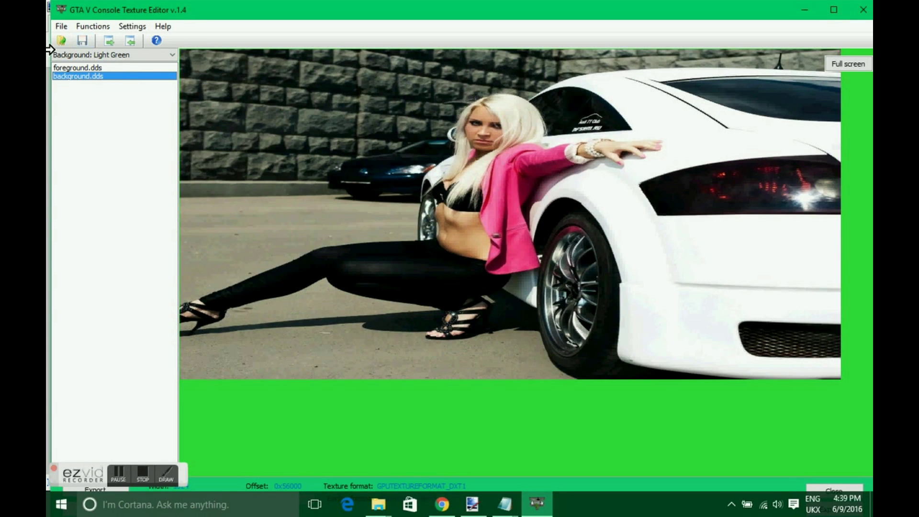
Close the texture editor without opening another texture dictionary, and minimise the paint.net and browser windows.
scroll(379, 221, "down", 3)
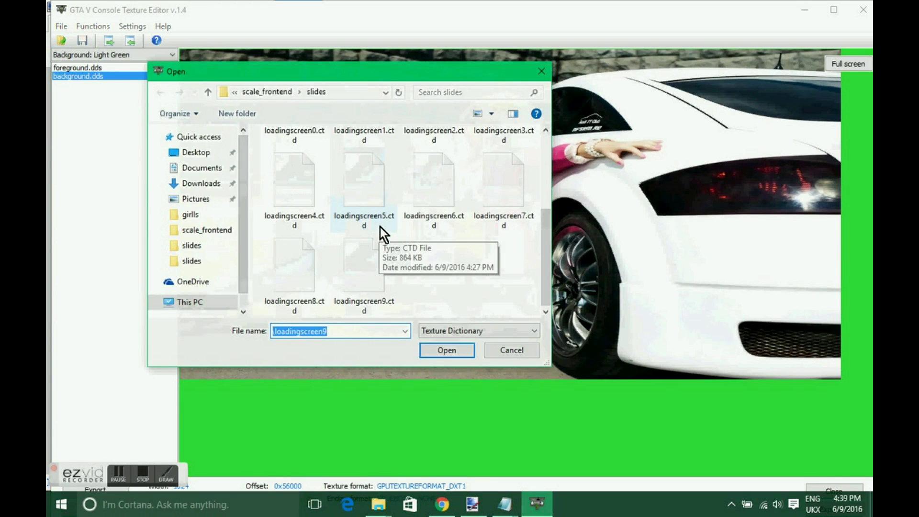
left_click(514, 349)
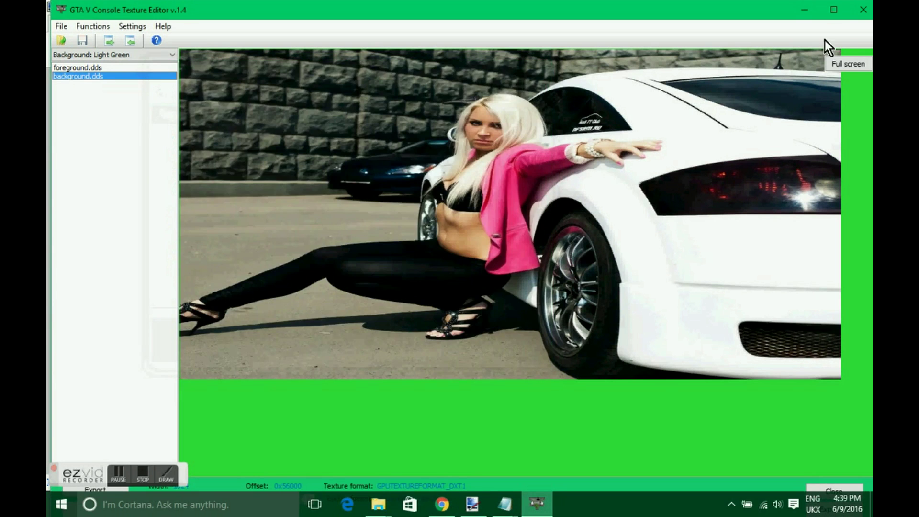
left_click(863, 9)
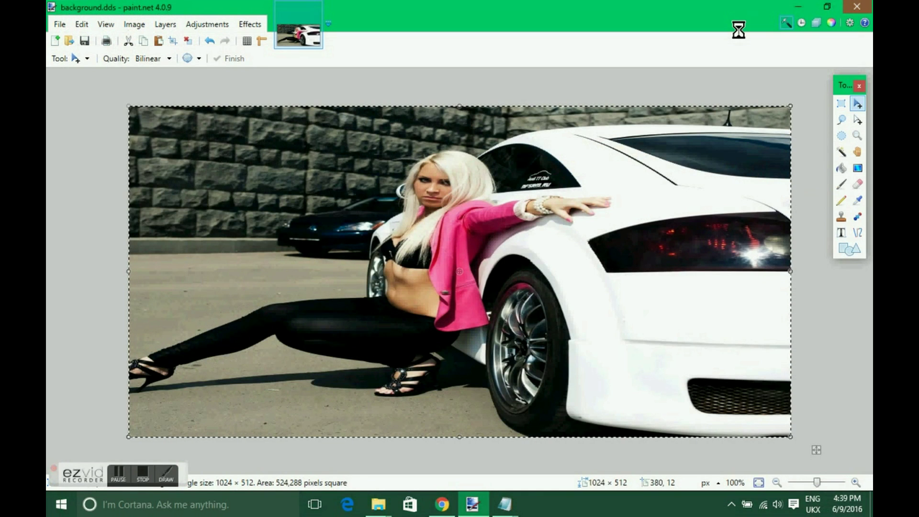
key("alt+Tab")
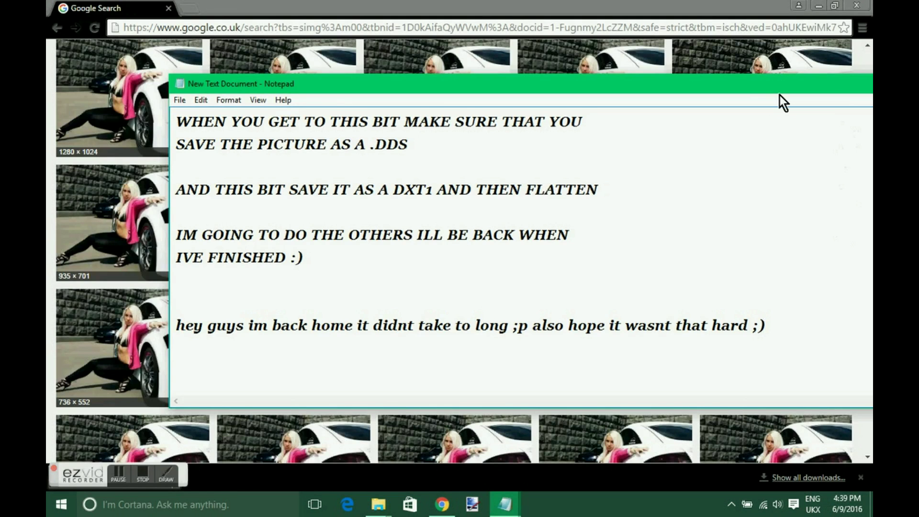
left_click(820, 6)
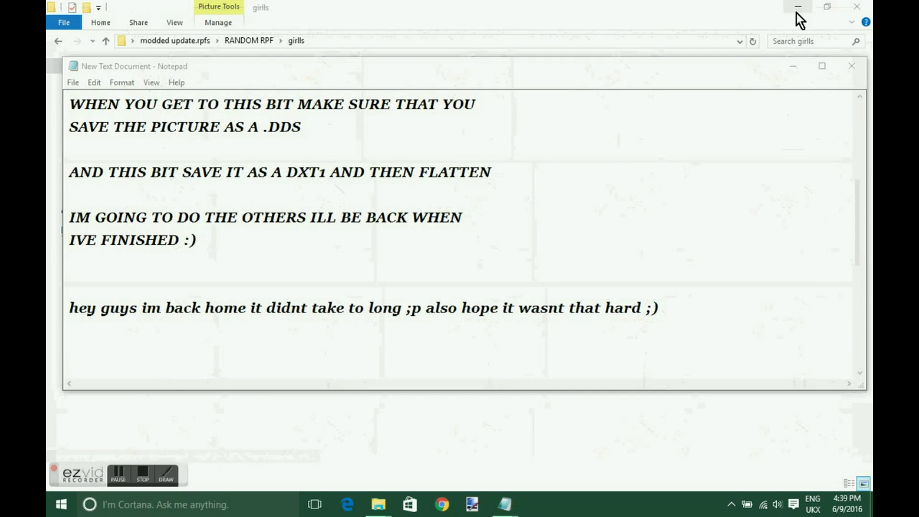
Move the Notepad notes out of the way and go up from the girlls folder to the Desktop folder.
left_click(618, 4)
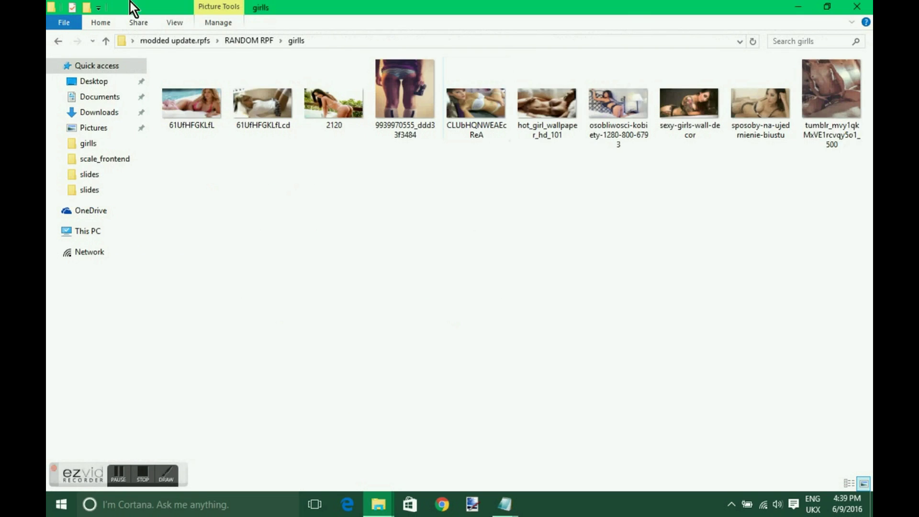
left_click(106, 42)
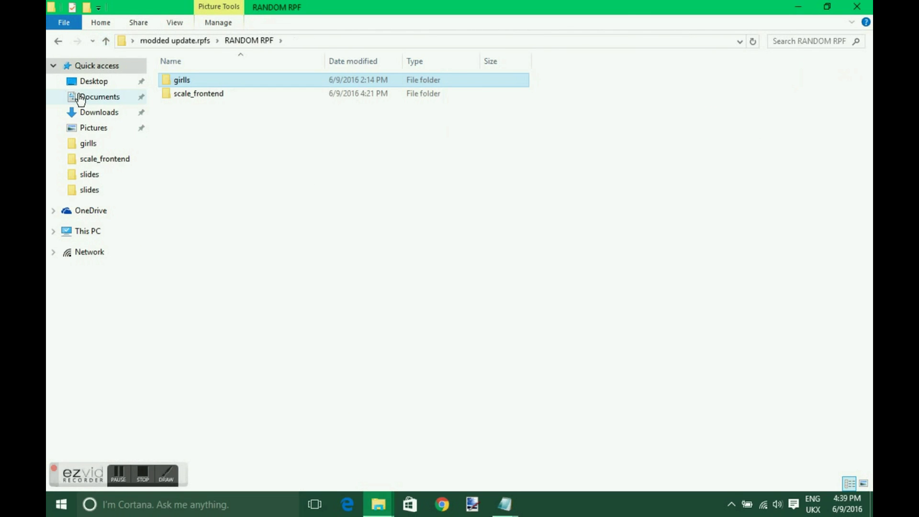
left_click(105, 42)
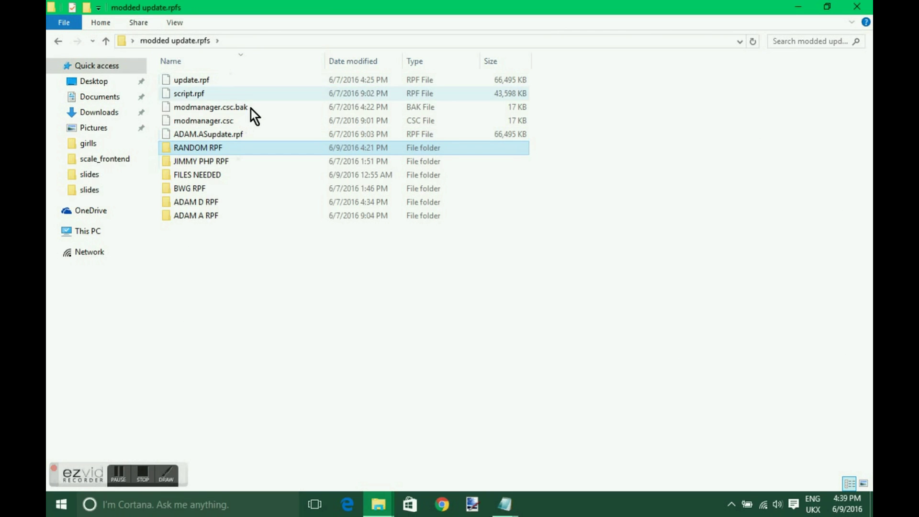
left_click(106, 42)
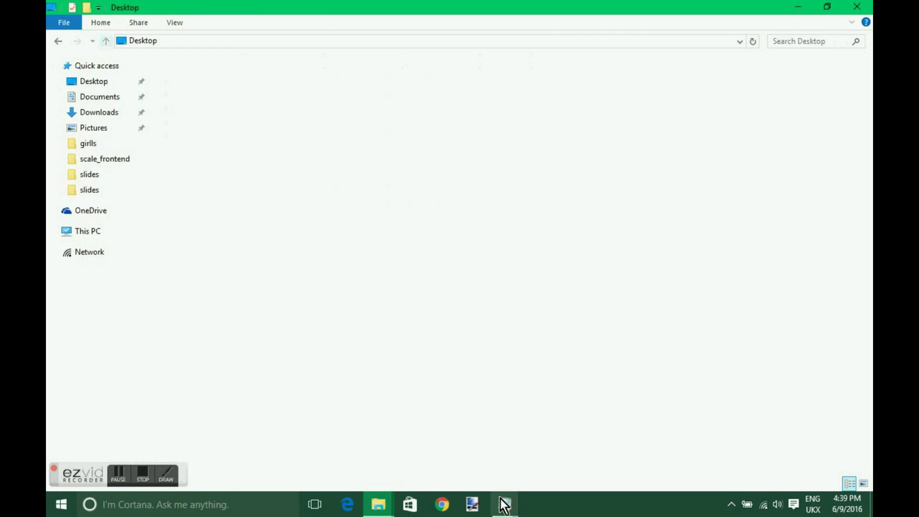
Switch to Notepad and replace the old notes with "now ill show you how to rename a mod loader".
mouse_move(502, 503)
left_click(615, 455)
left_click_drag(681, 355, 57, 49)
type("now ill show you how to ren")
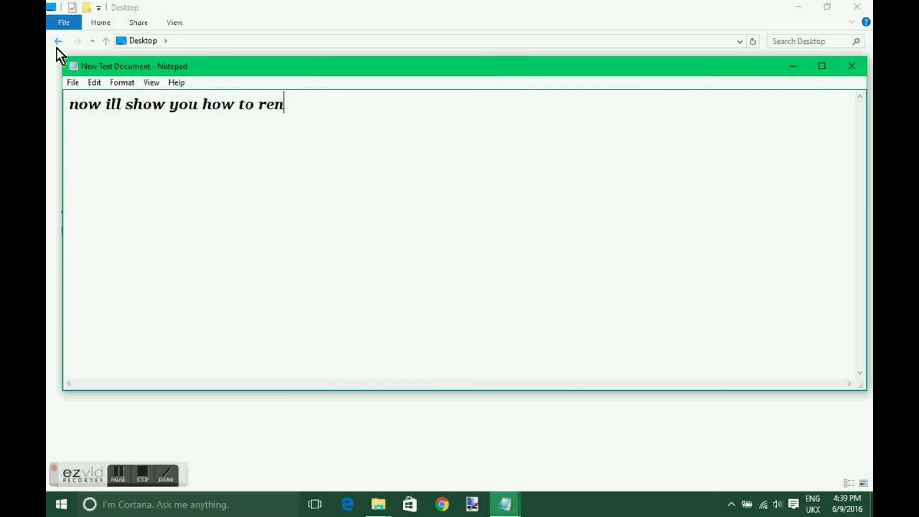
type("ame a mo")
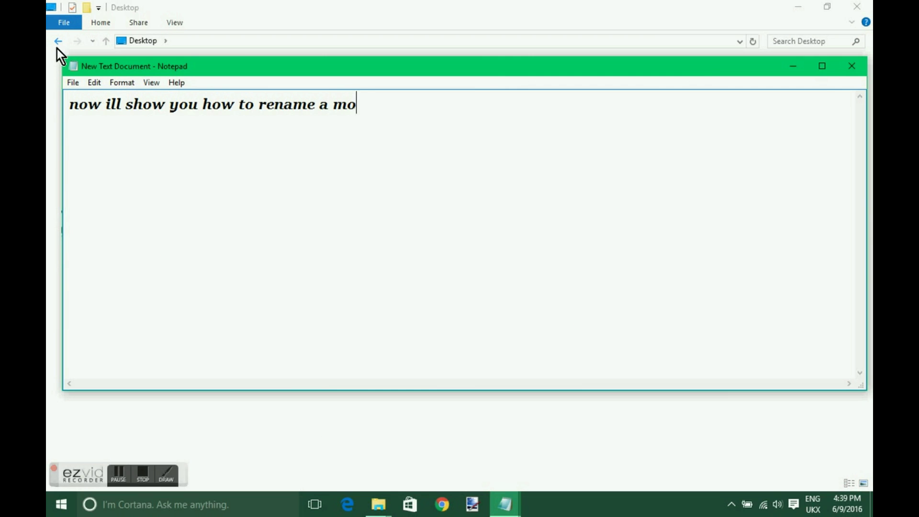
type("d loader")
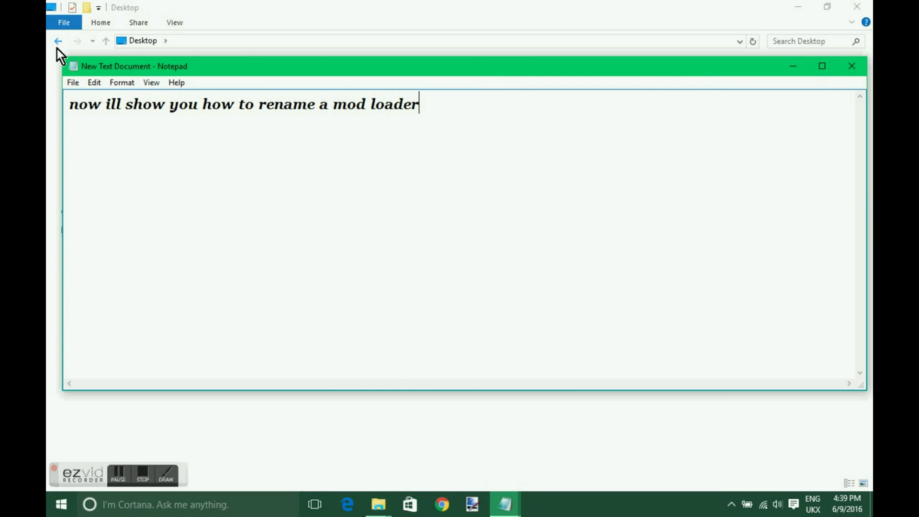
Return to File Explorer and open the FILES NEEDED folder inside modded update.rpfs.
left_click(307, 20)
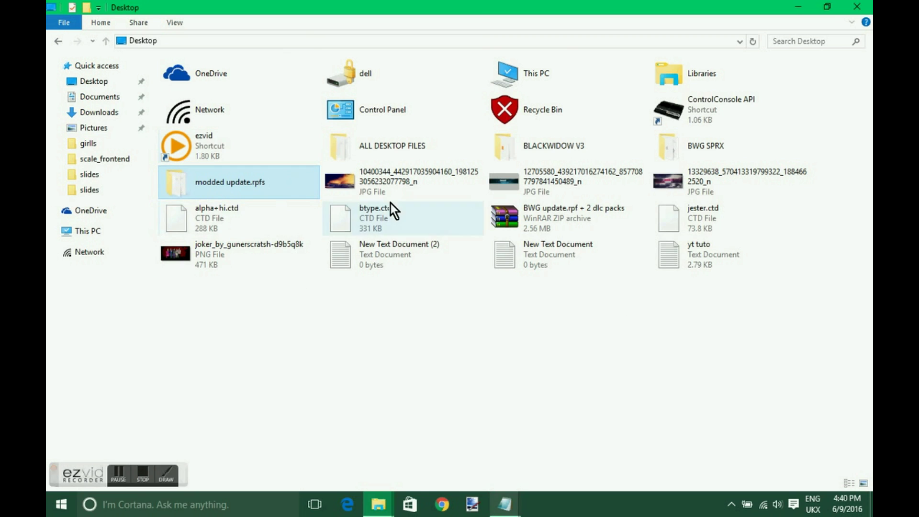
left_click(261, 185)
double_click(276, 184)
key("Return")
double_click(287, 189)
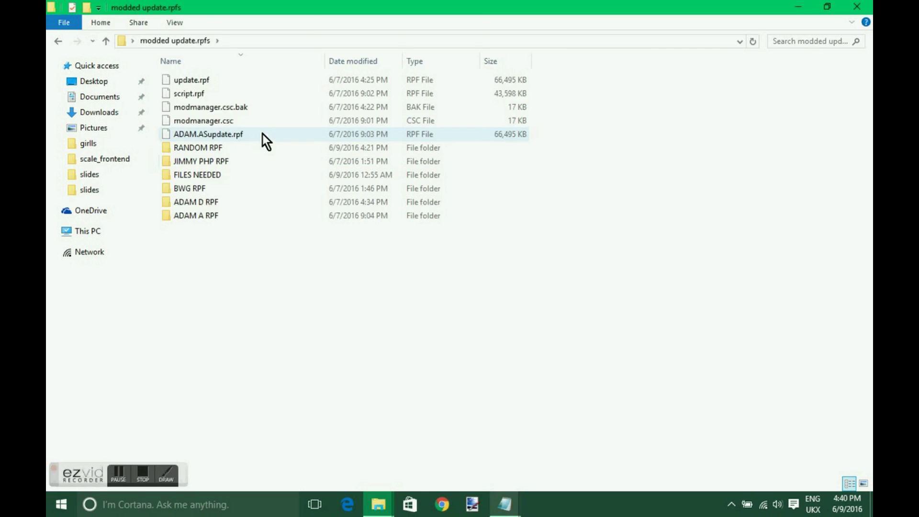
double_click(212, 177)
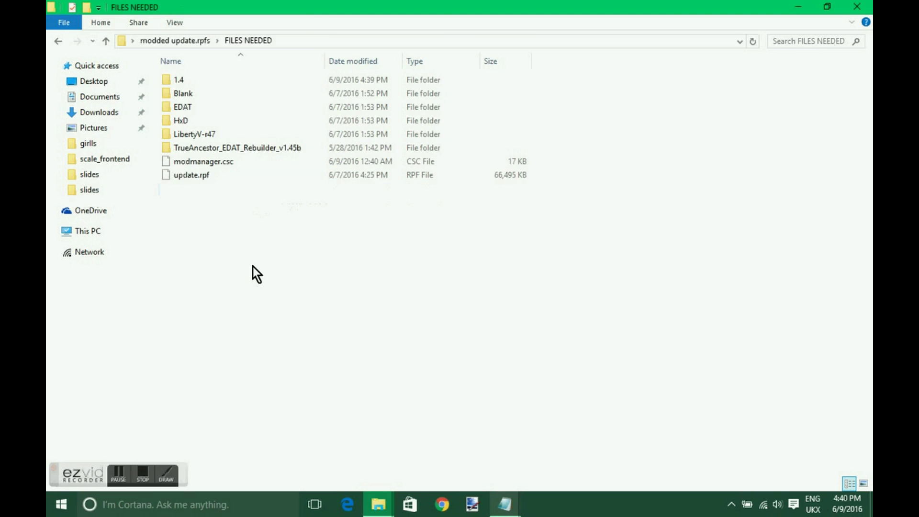
Launch the LibertyV application from the LibertyV-r47 folder.
double_click(228, 122)
left_click(107, 40)
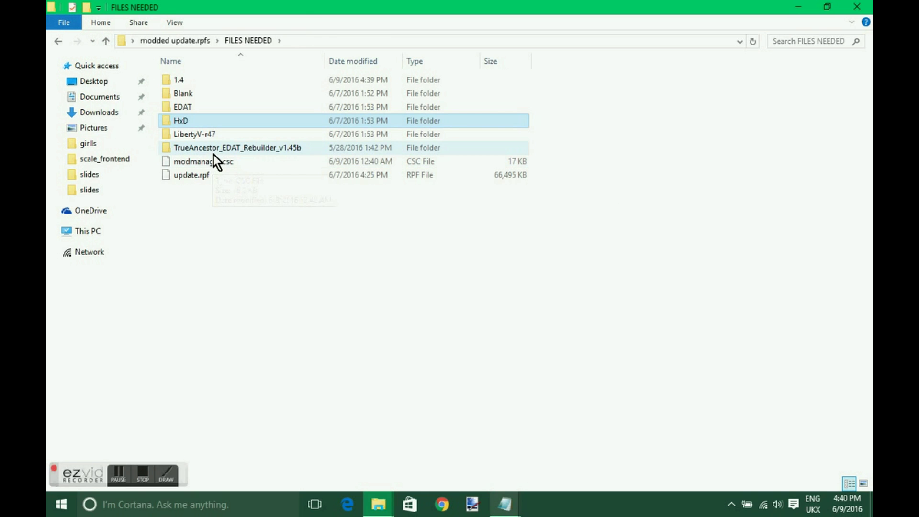
double_click(211, 135)
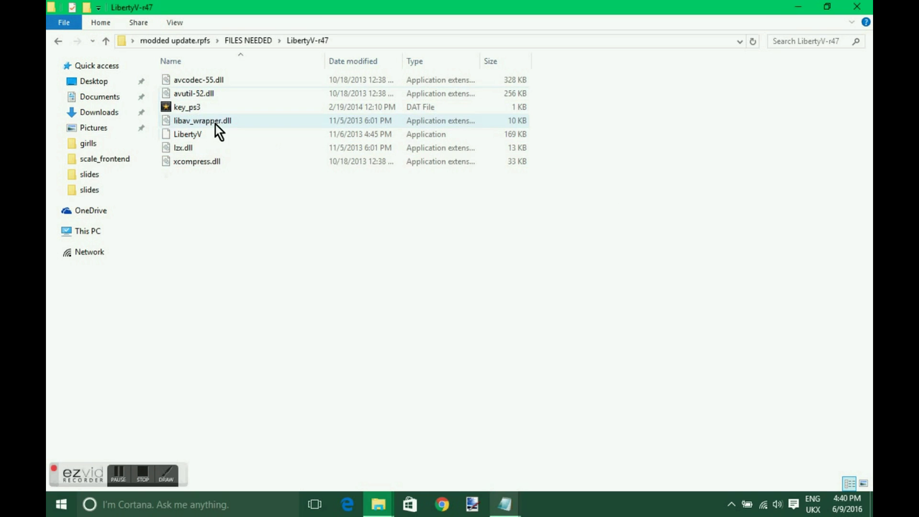
double_click(221, 135)
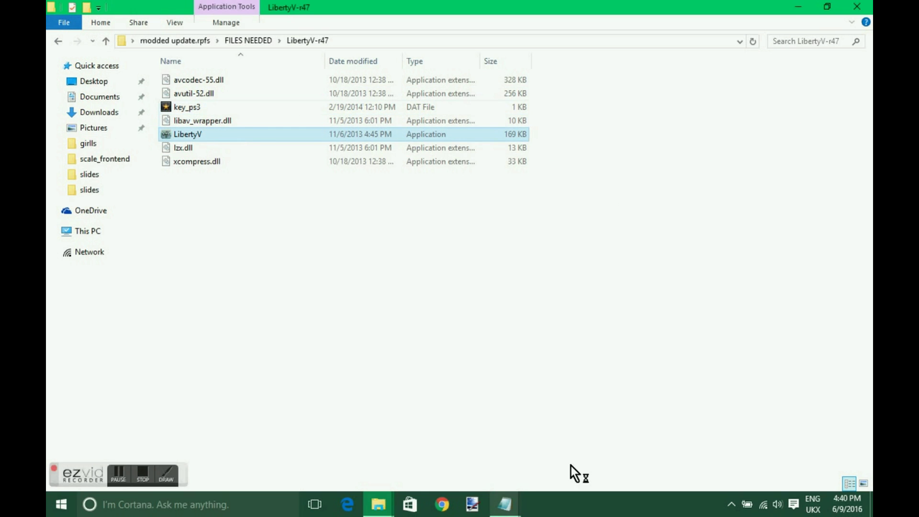
Switch to Notepad and add the line "first we need to get it from the update.rpf" below the heading, separated by a blank line.
mouse_move(513, 499)
left_click(593, 427)
key("Return")
key("Return")
type("fi")
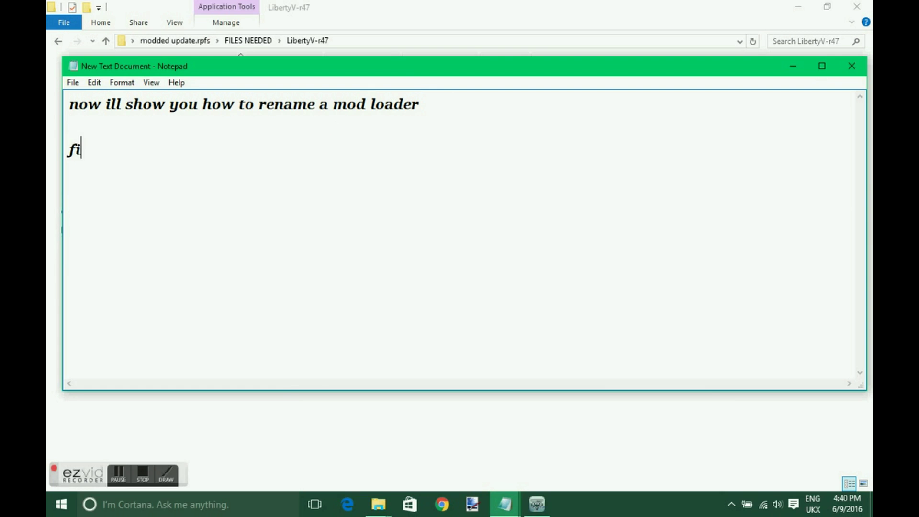
type("t we need t")
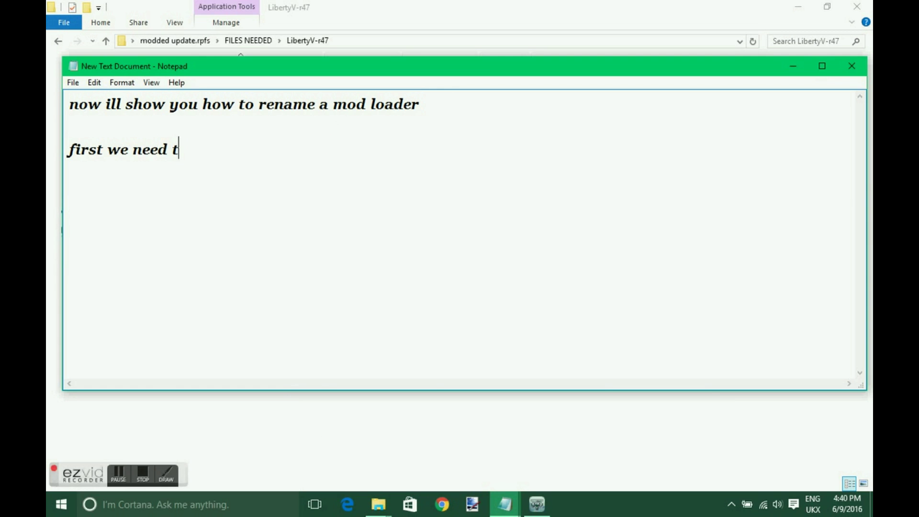
type("o get")
key("BackSpace")
key("BackSpace")
type("get it from ")
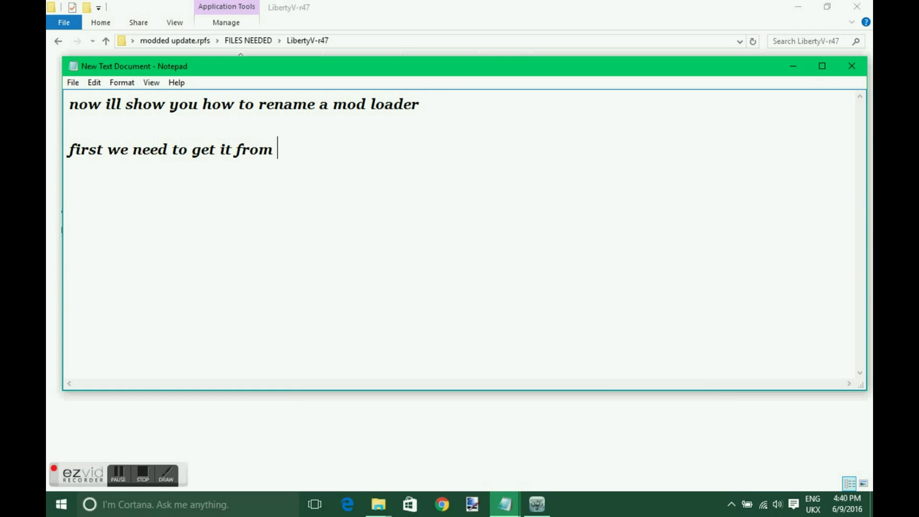
type("the upd")
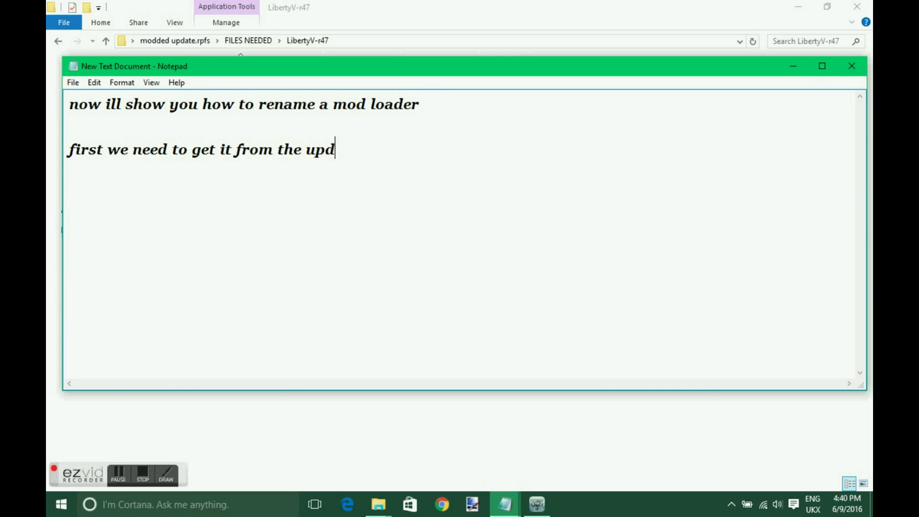
type("ate.rpf")
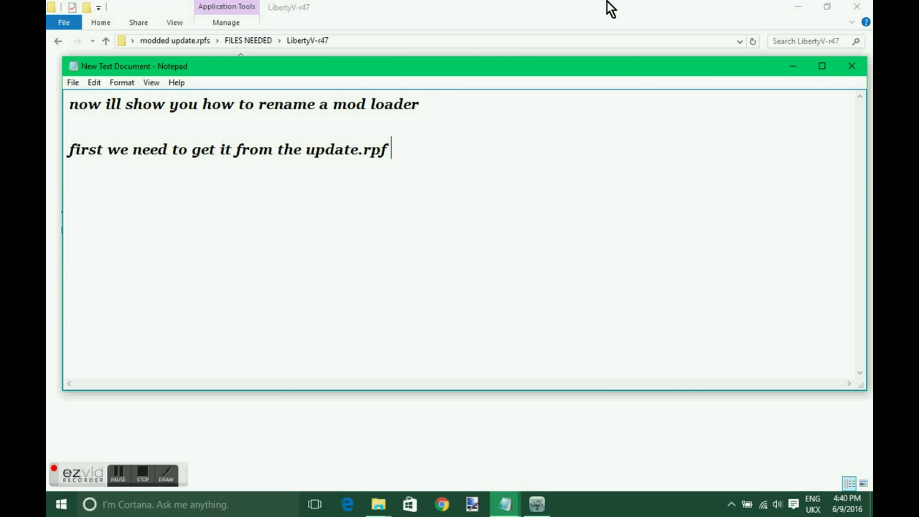
Add the line "sorry about tht forgot i had food in the oven -__-" below the update.rpf note.
left_click(124, 478)
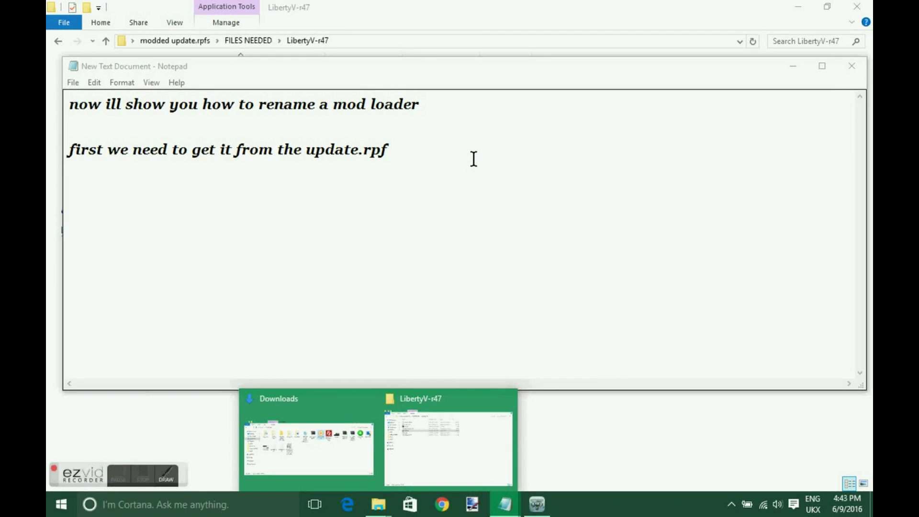
left_click(495, 171)
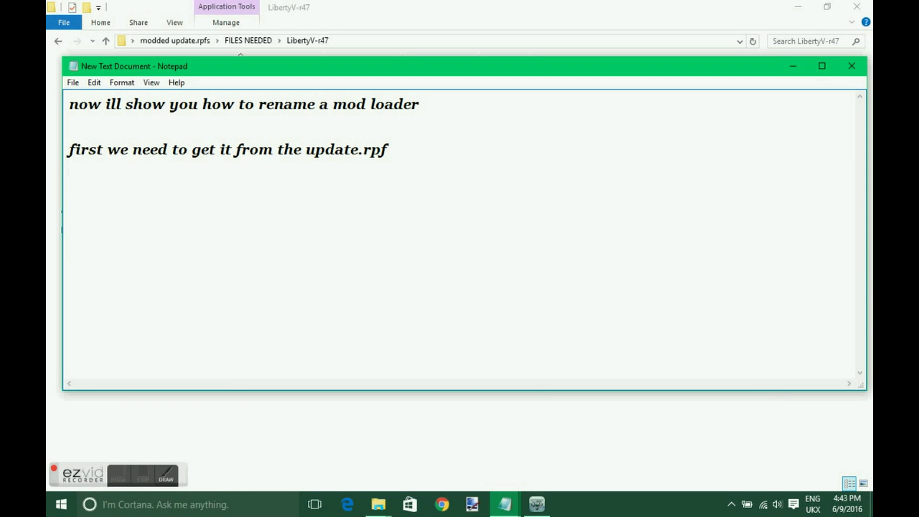
type("sorry abo")
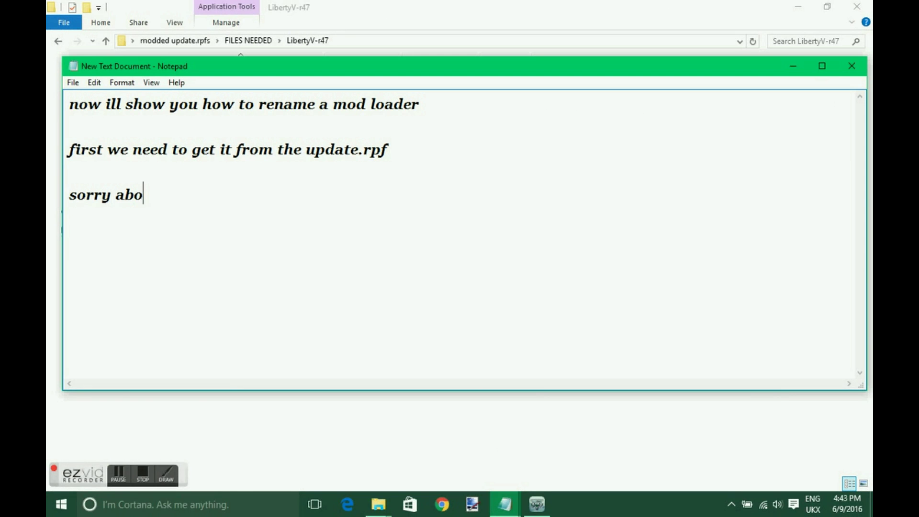
type("ut tht forgot i had food in the oven -__-")
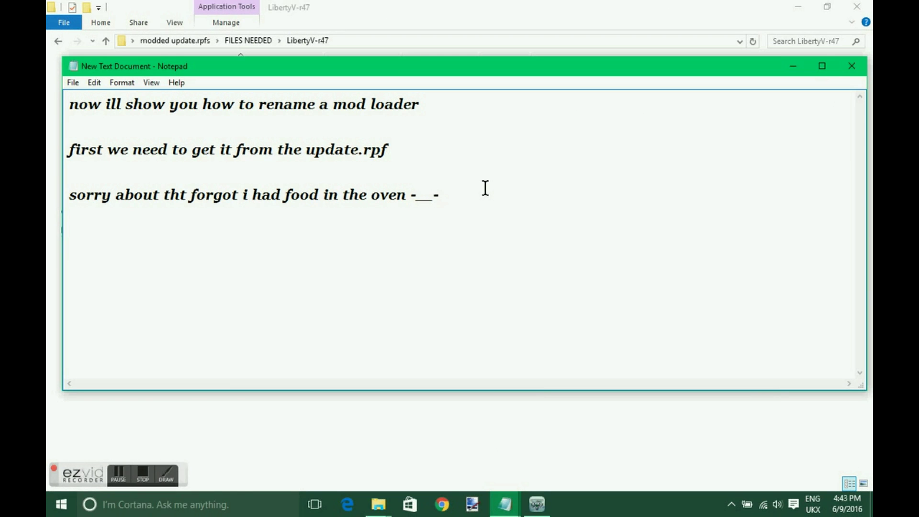
Put the notes away, switch to LibertyV and maximise its window.
left_click(469, 13)
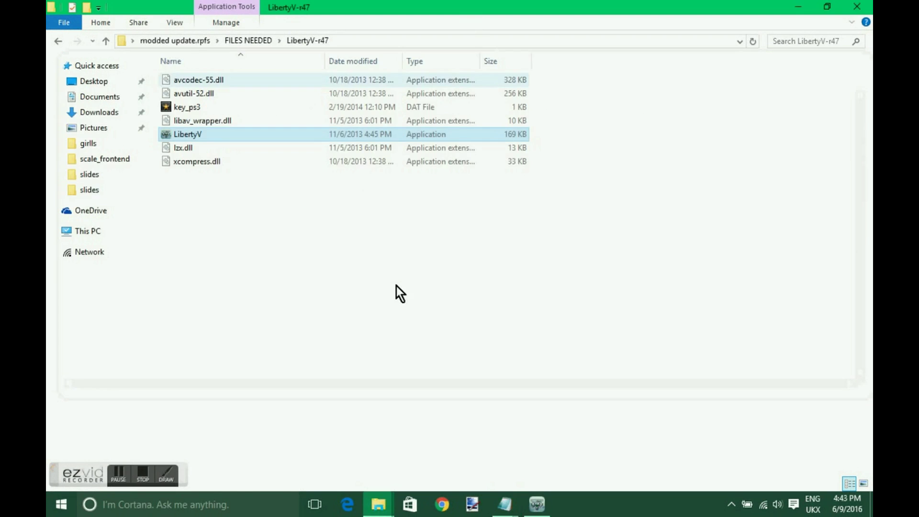
left_click(537, 505)
left_click(480, 269)
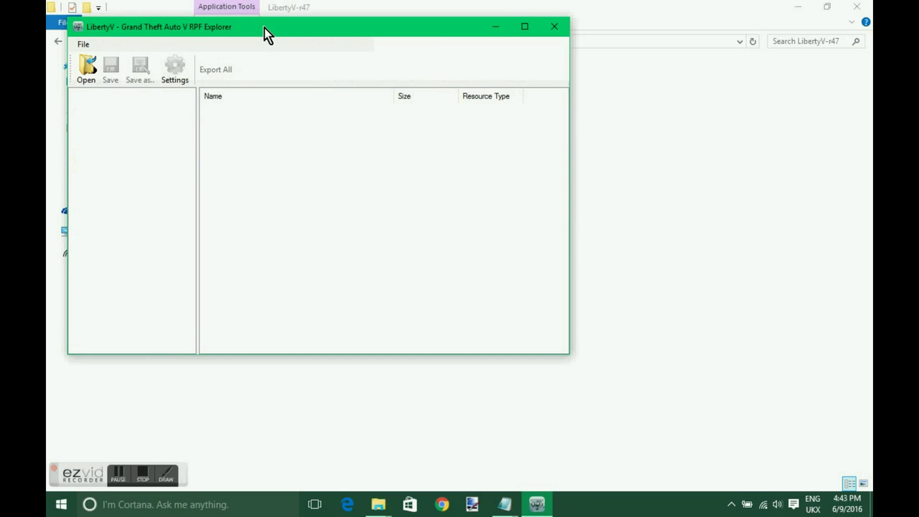
double_click(264, 28)
Open update.rpf from the modded update.rpfs folder on the Desktop.
left_click(66, 48)
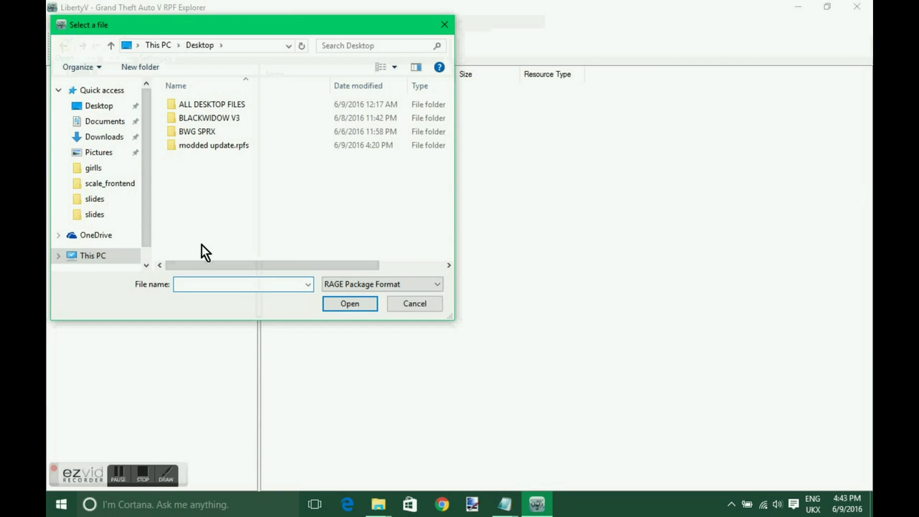
left_click(235, 151)
left_click(234, 151)
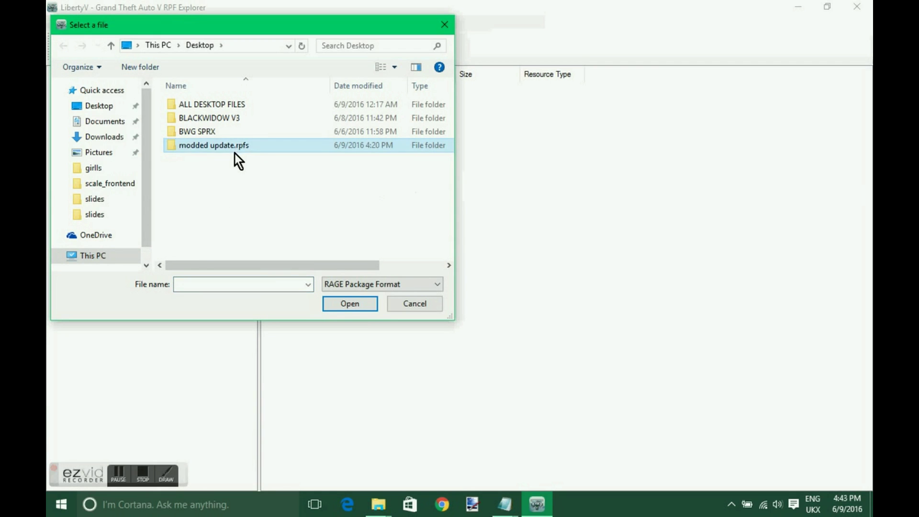
double_click(286, 147)
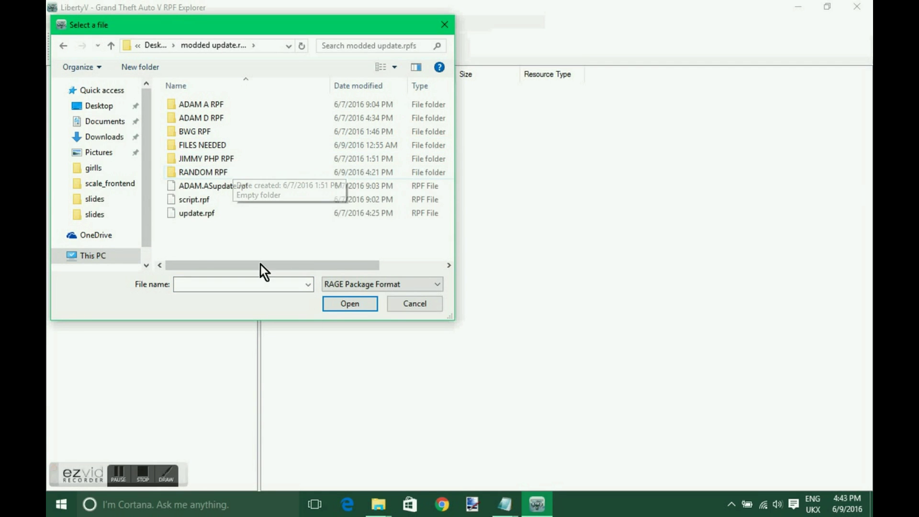
left_click(255, 213)
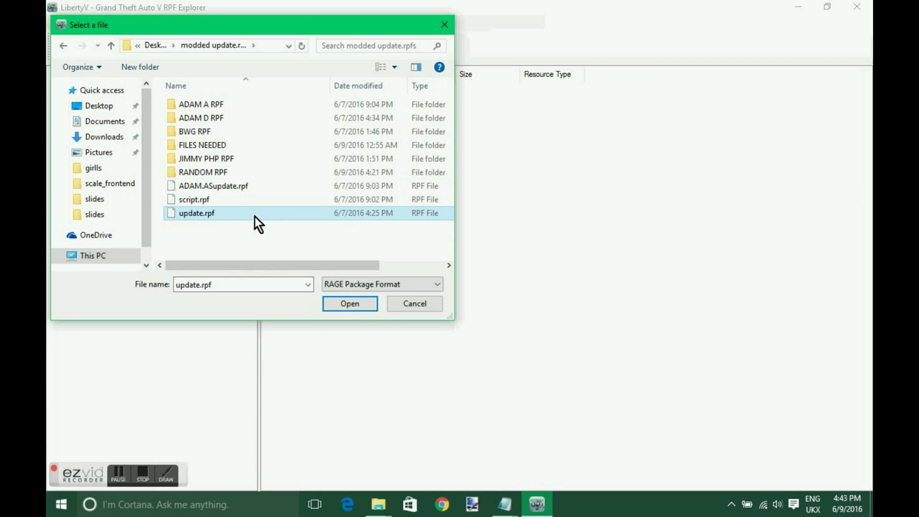
left_click(351, 306)
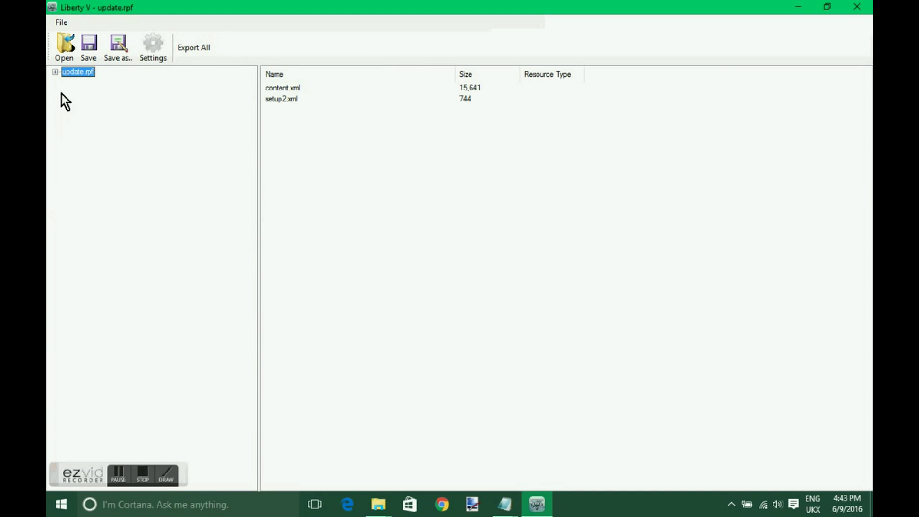
Browse update.rpf through ps3, patch, levels and gta5, and open the script.rpf archive.
left_click(54, 71)
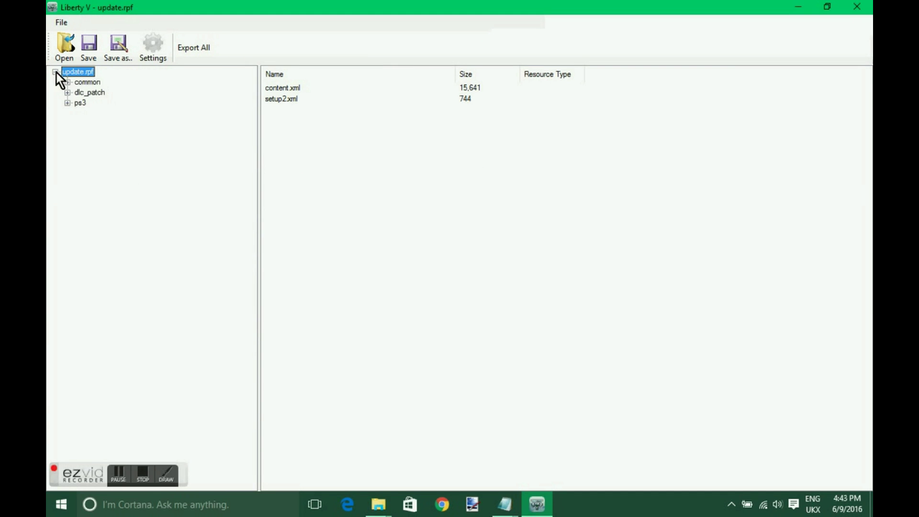
left_click(68, 103)
left_click(80, 145)
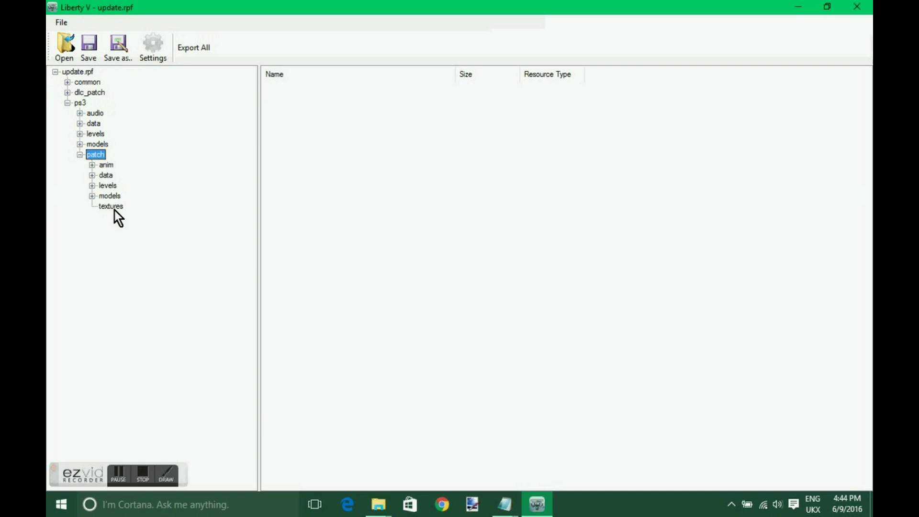
left_click(92, 186)
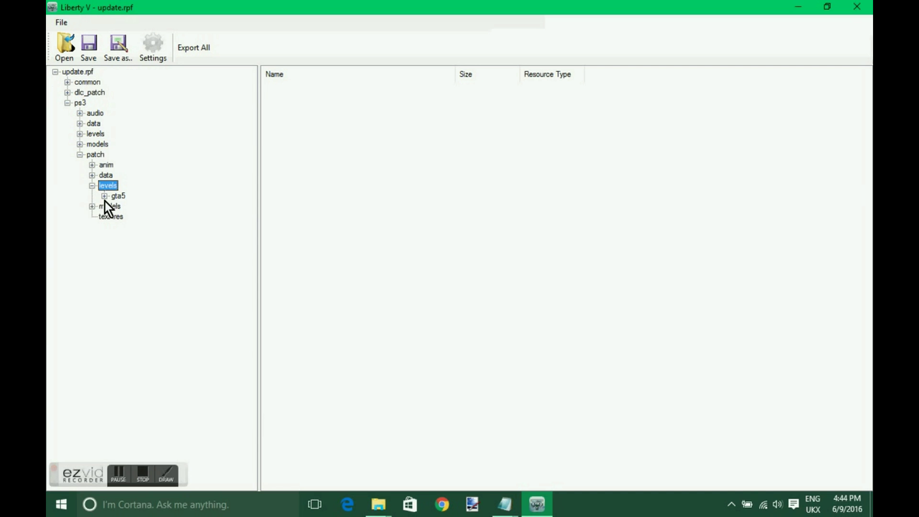
left_click(104, 196)
left_click(132, 238)
double_click(285, 90)
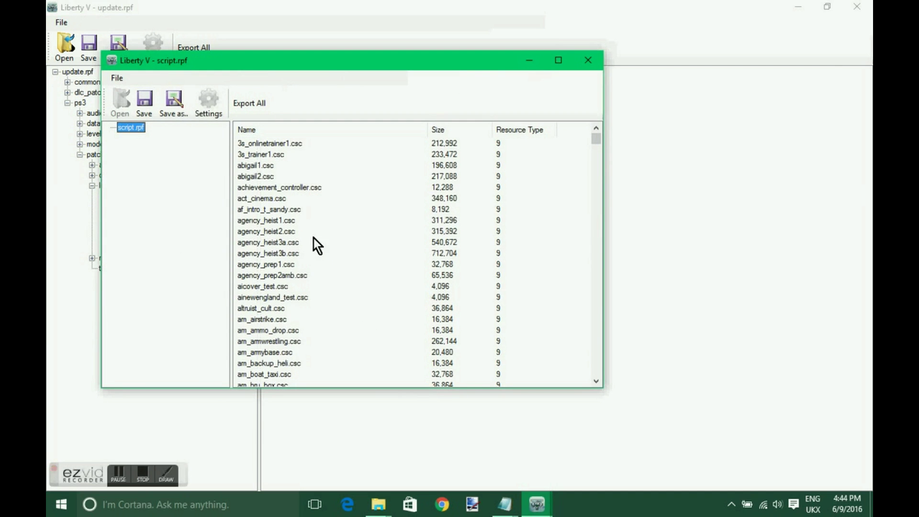
Export modmanager.csc from script.rpf to the modded update.rpfs folder, replacing the existing copy.
left_click(308, 243)
scroll(309, 259, "down", 10)
key("m")
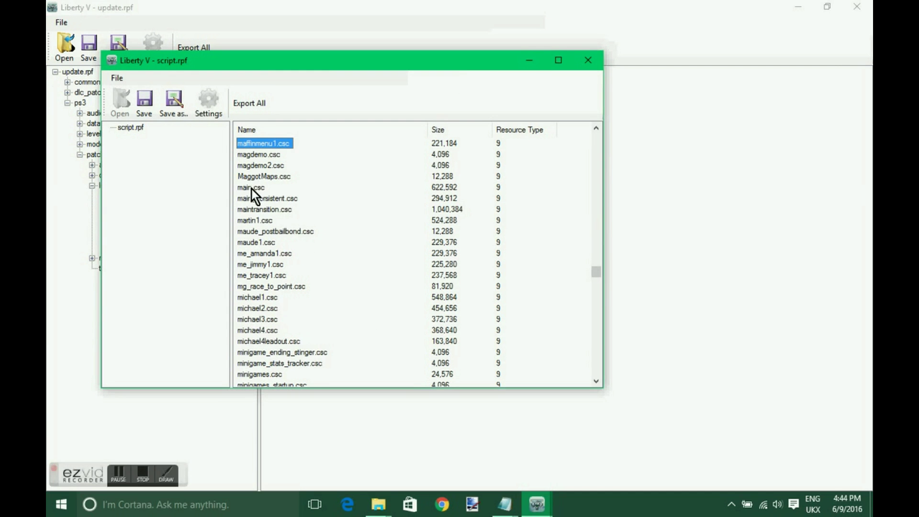
scroll(268, 300, "down", 5)
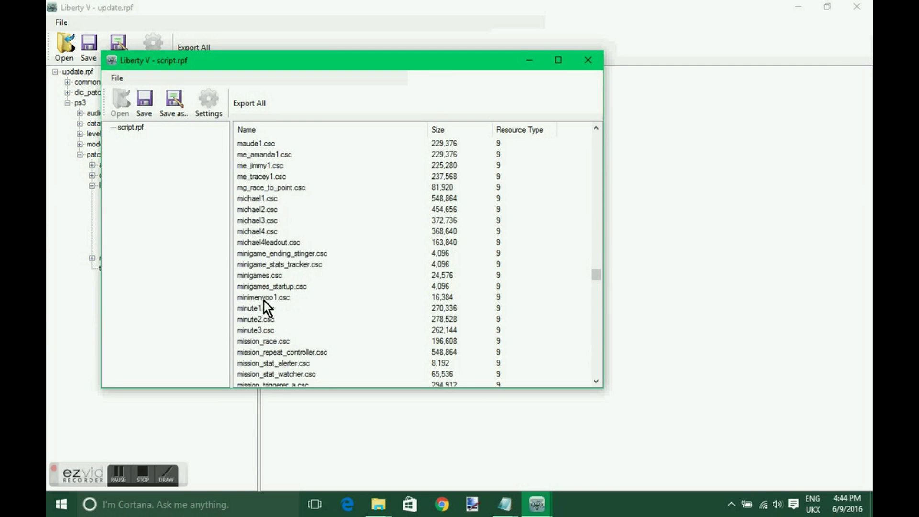
scroll(262, 301, "down", 1)
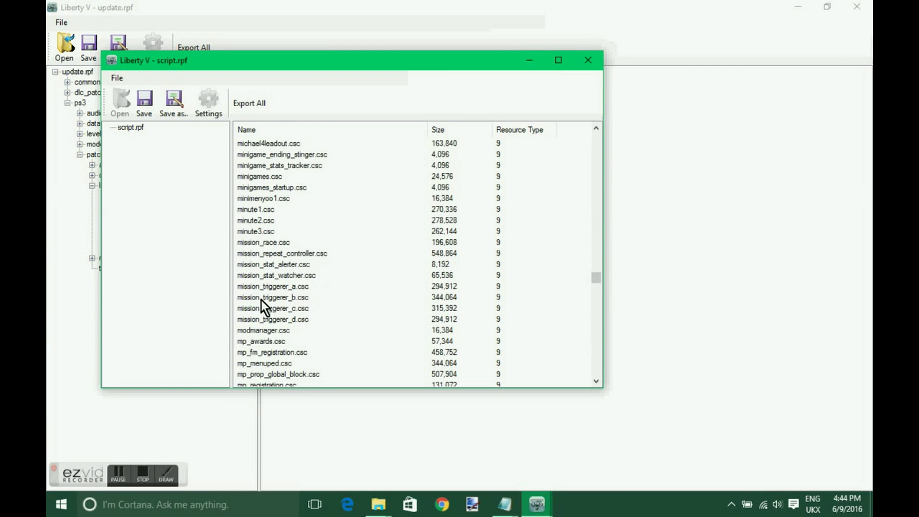
right_click(266, 333)
left_click(316, 340)
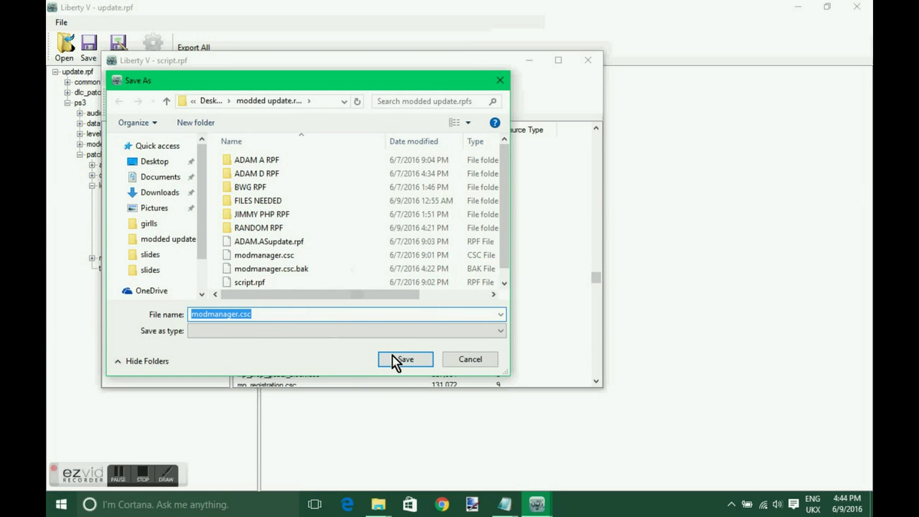
left_click(401, 359)
left_click(497, 255)
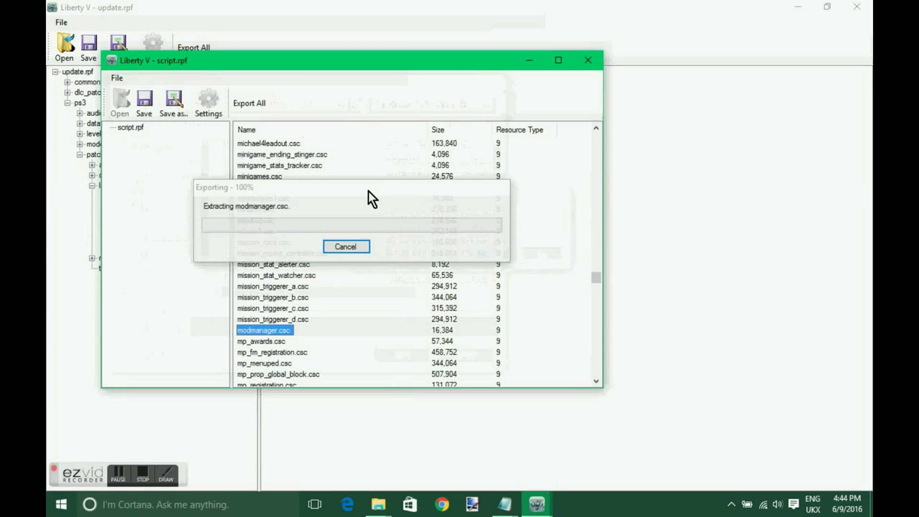
Put LibertyV away, launch HxD from the HxD folder in FILES NEEDED and maximise its window.
left_click(529, 61)
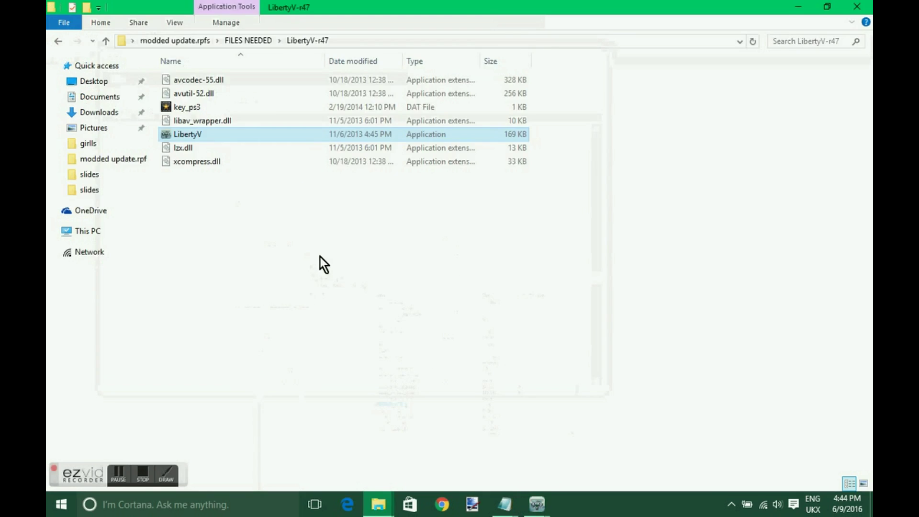
mouse_move(530, 510)
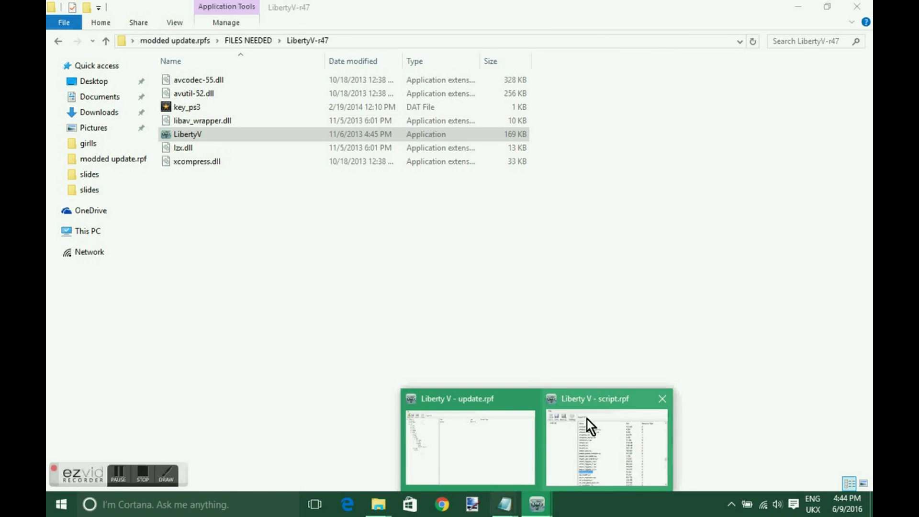
left_click(579, 350)
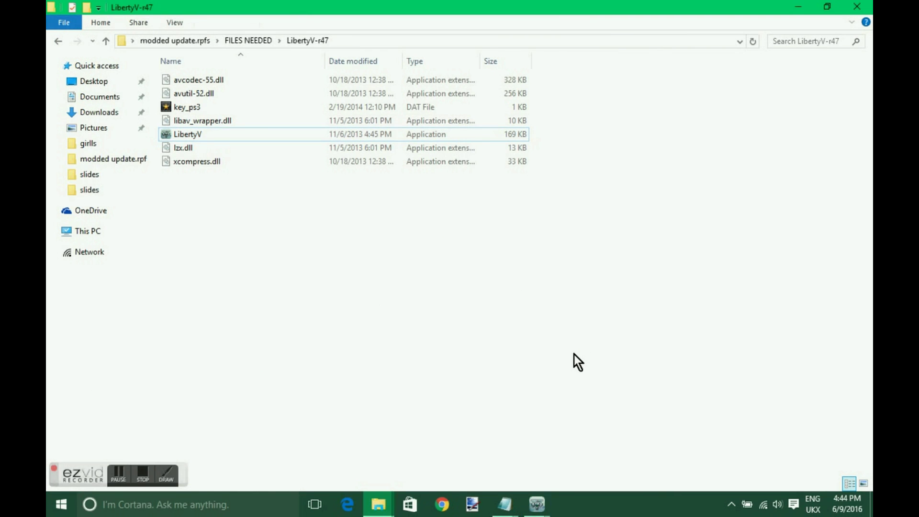
left_click(175, 41)
double_click(240, 175)
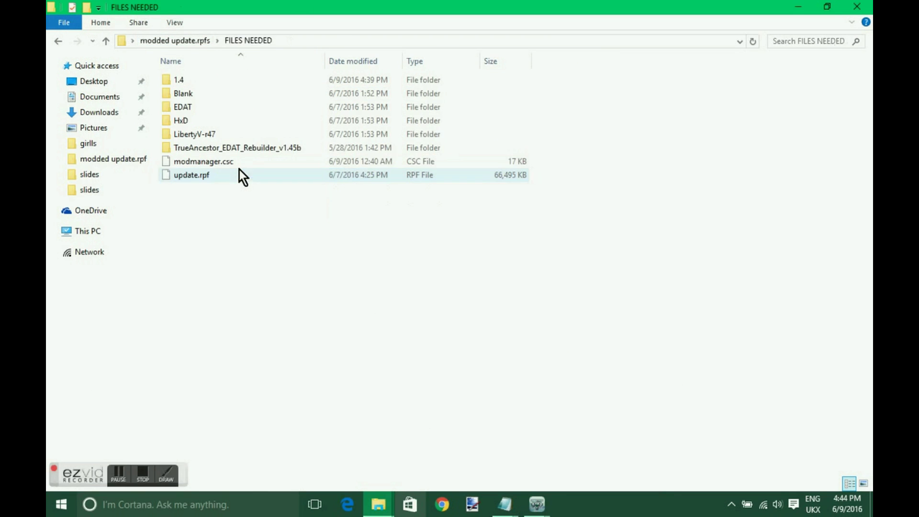
double_click(228, 119)
double_click(205, 81)
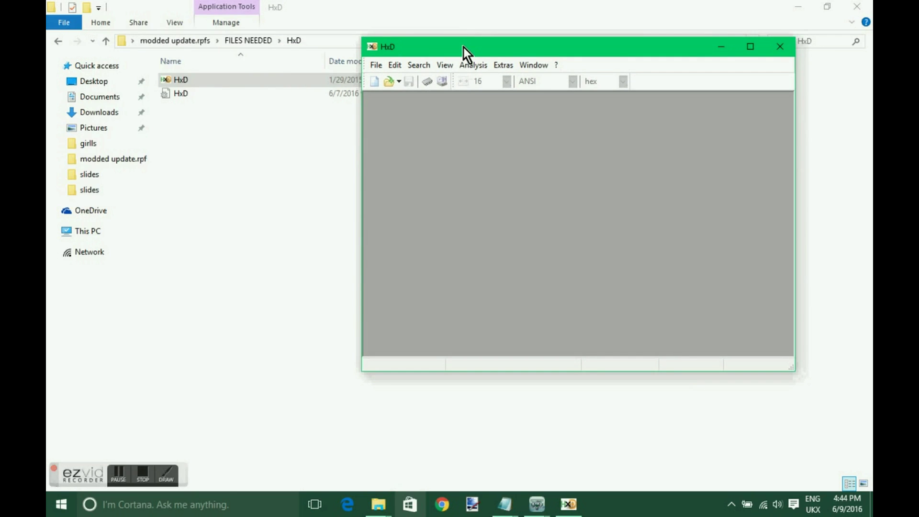
double_click(463, 48)
Open modmanager.csc from the modded update.rpfs folder in HxD and locate the mod loader's title text.
left_click(74, 40)
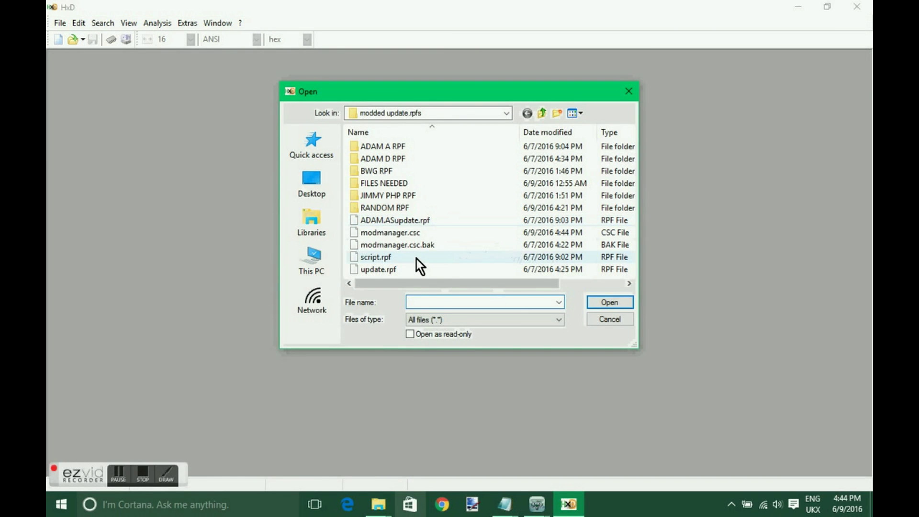
left_click(412, 232)
left_click(618, 307)
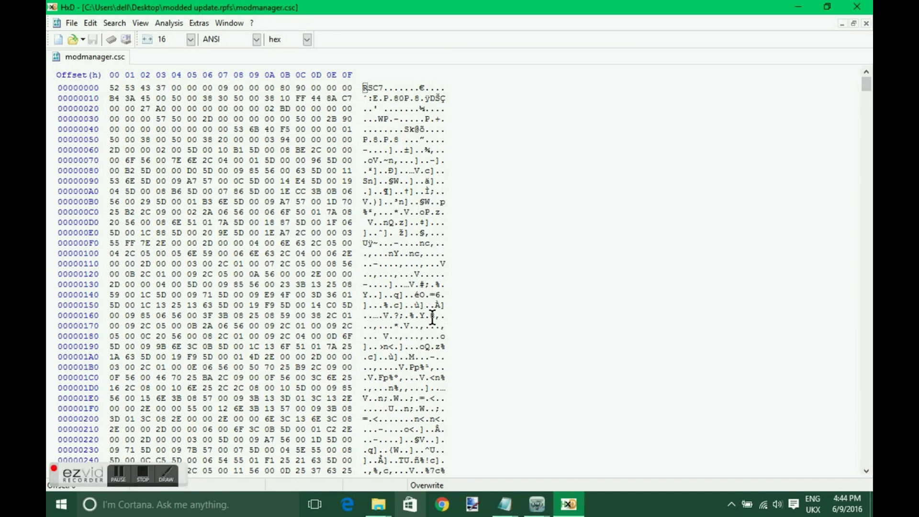
scroll(511, 256, "down", 20)
scroll(502, 254, "down", 20)
scroll(498, 257, "down", 20)
scroll(490, 254, "down", 20)
scroll(489, 255, "down", 20)
scroll(489, 255, "up", 3)
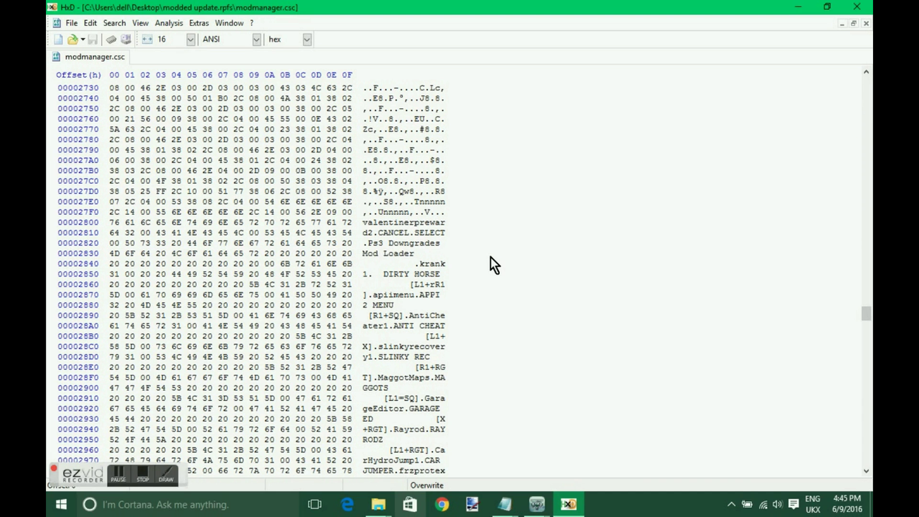
Switch to the New Text Document notes in Notepad and fit them full height beside the hex dump.
left_click(505, 504)
left_click(645, 446)
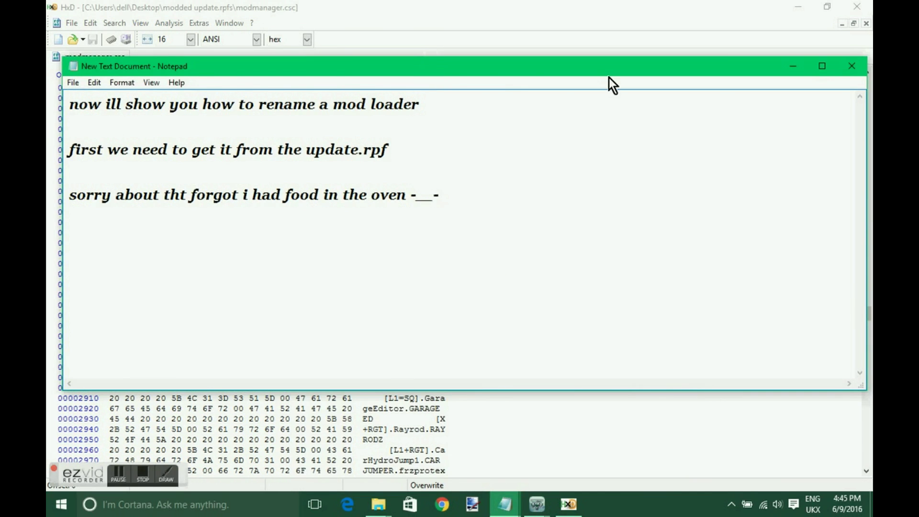
left_click_drag(429, 71, 870, 1)
left_click_drag(654, 249, 648, 486)
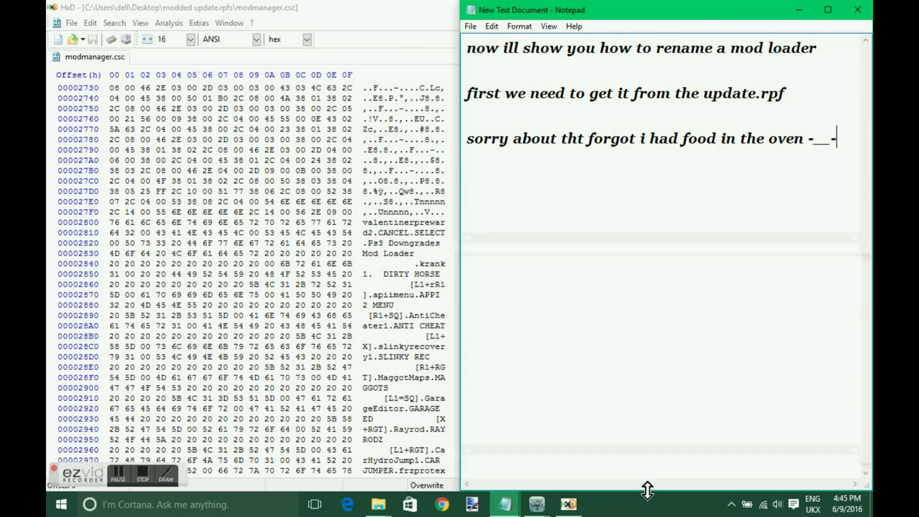
Add the note "with renaming the mod loader do not press delete it wont work and will mess the codes up" below the oven line.
key("Return")
key("Return")
key("Return")
key("Return")
key("Return")
type("with")
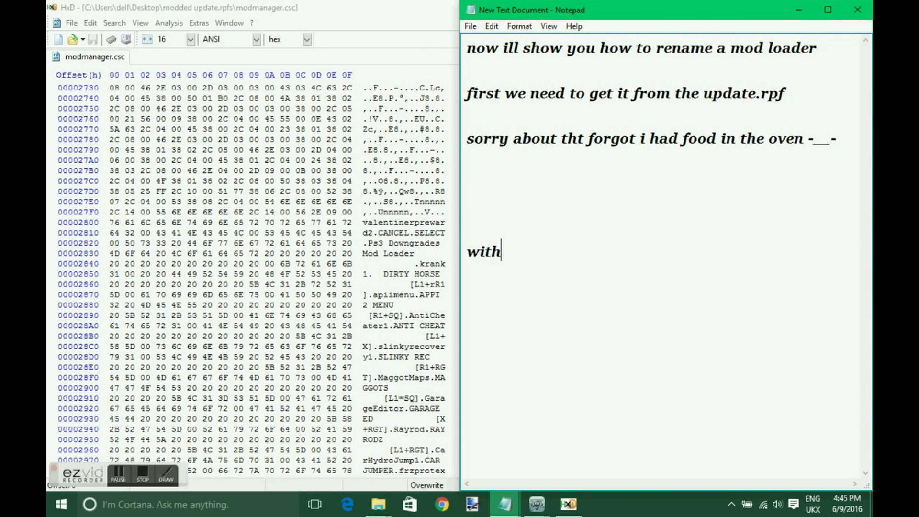
type(" renaming the ")
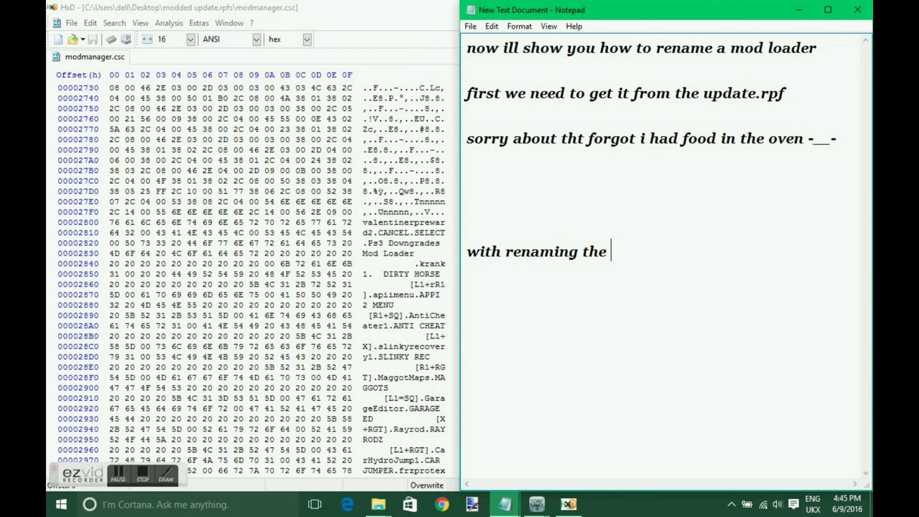
type("mod loader do not ")
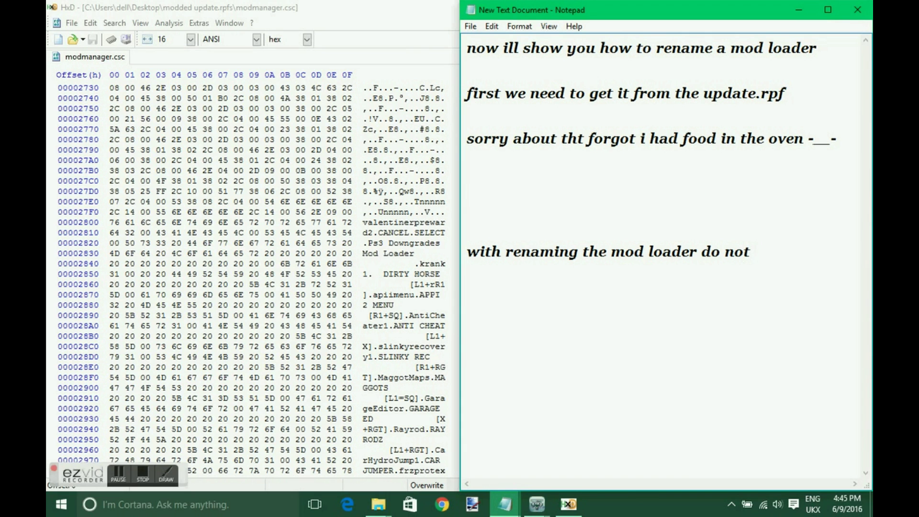
type("press dele")
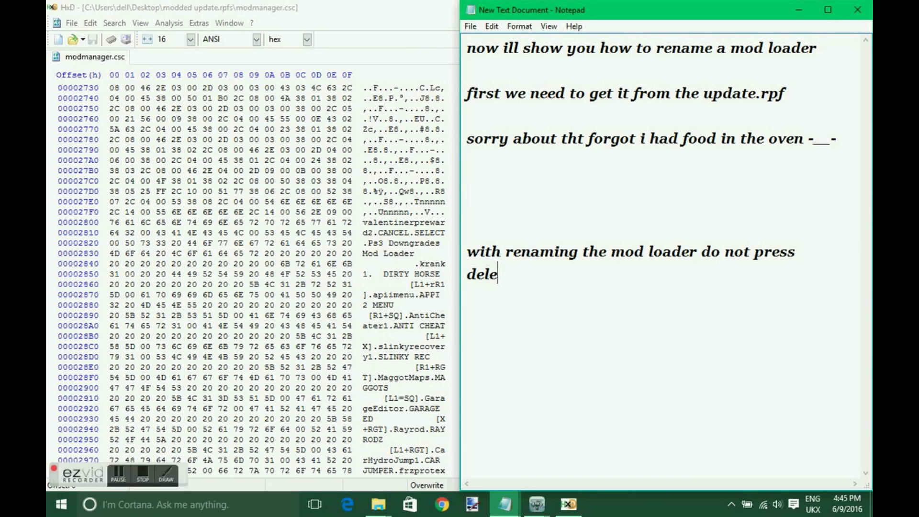
type("te it wont ")
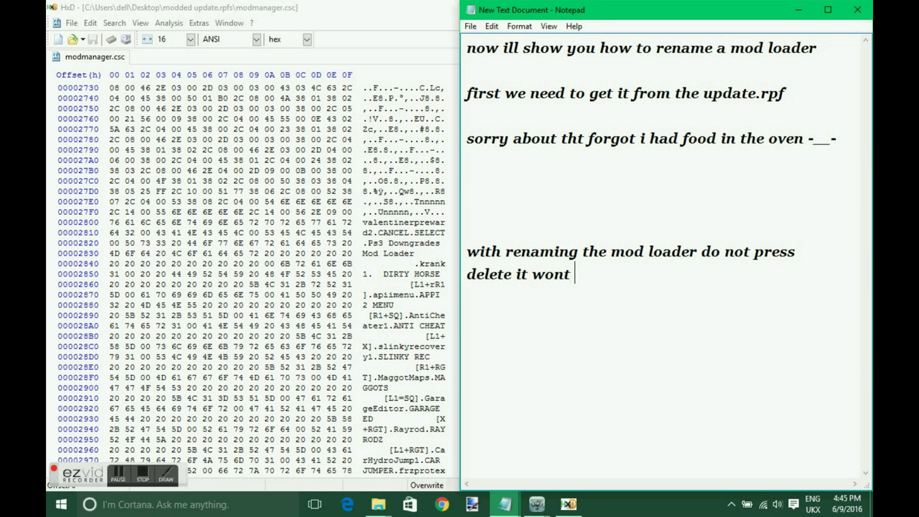
type("work and")
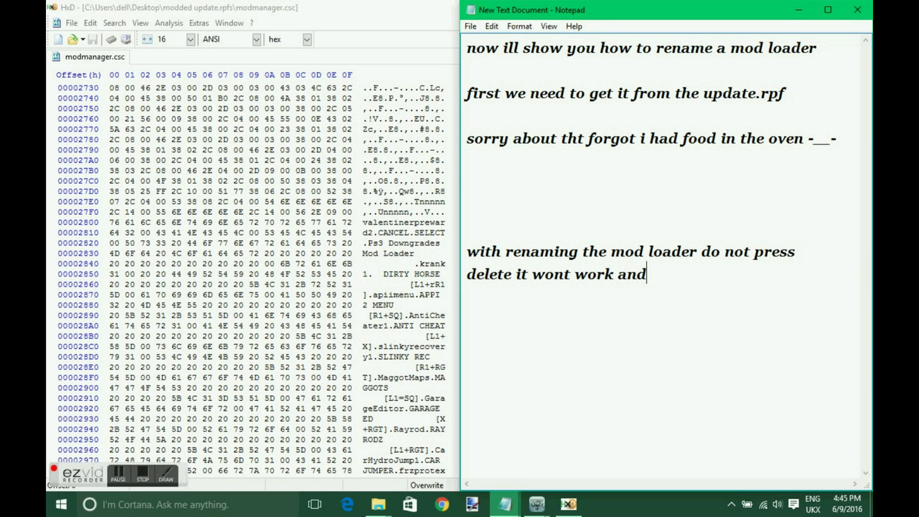
type(" will me")
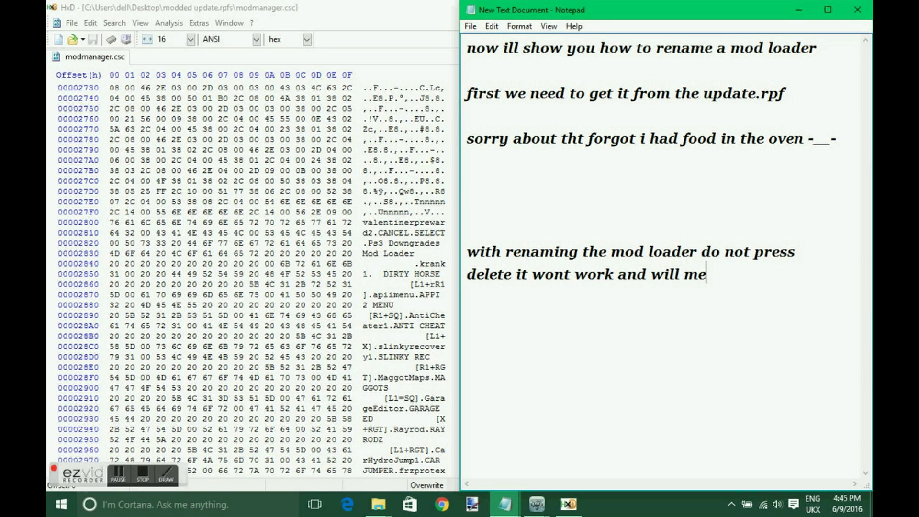
type("ss the codes up")
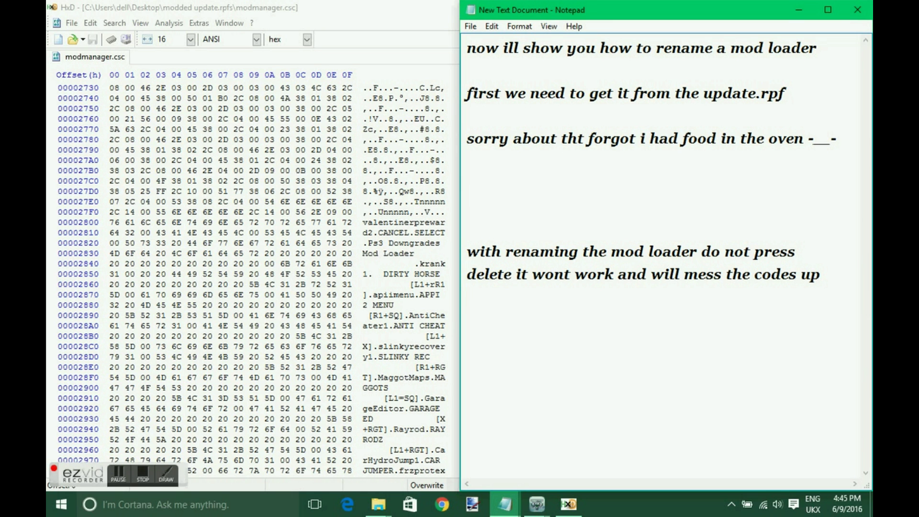
Continue the note with "so write what you want if there is anything left press space.".
key("Return")
type("so write w")
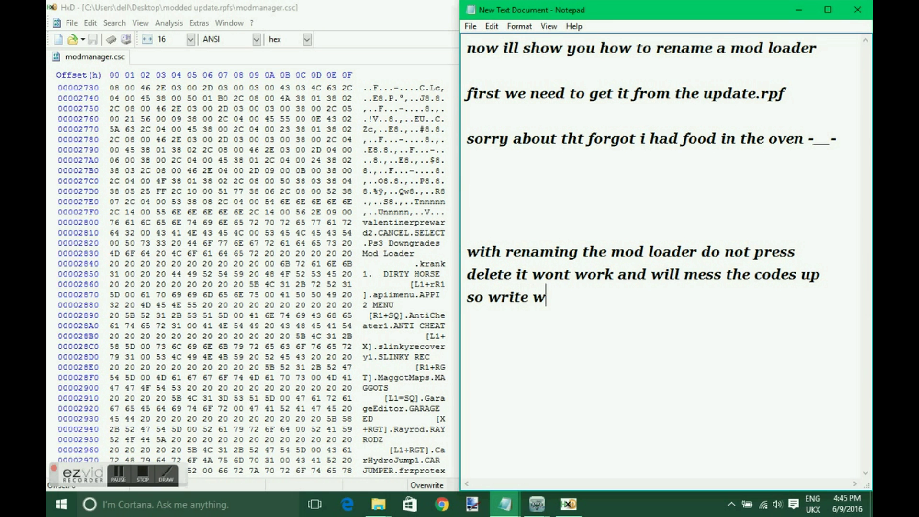
type("hat you want ")
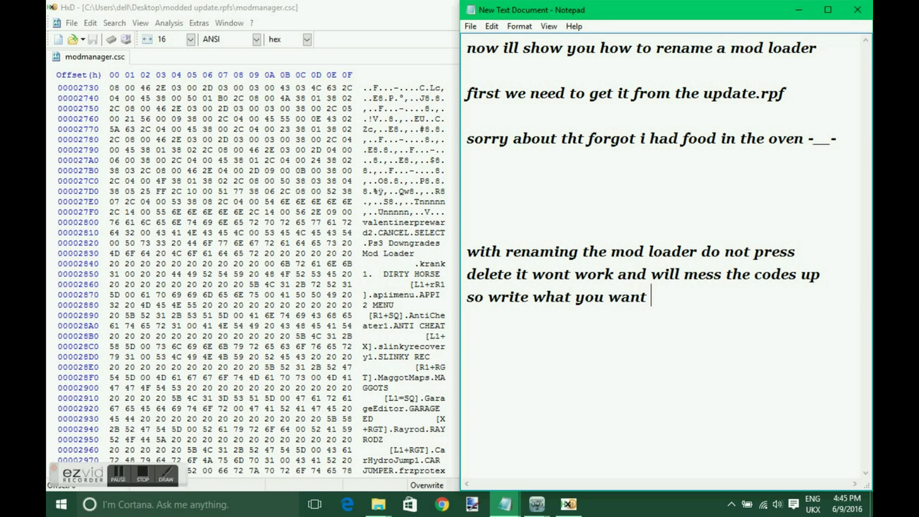
type("if there is")
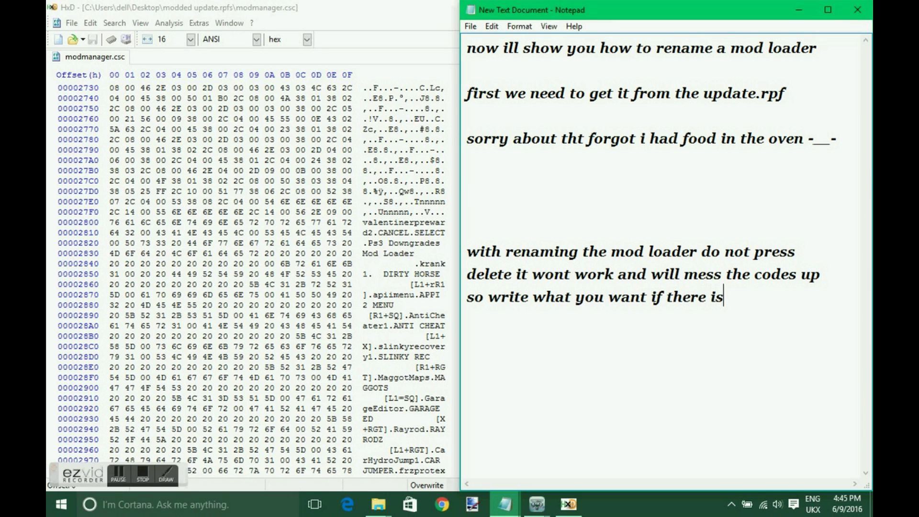
type(" anything ")
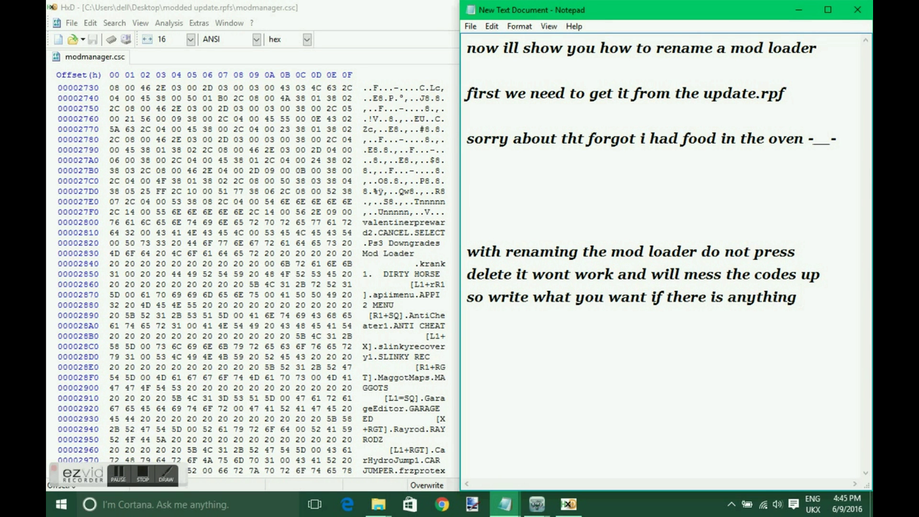
type("let")
key("BackSpace")
type("ft")
key("Return")
type("per")
key("BackSpace")
key("BackSpace")
type("re")
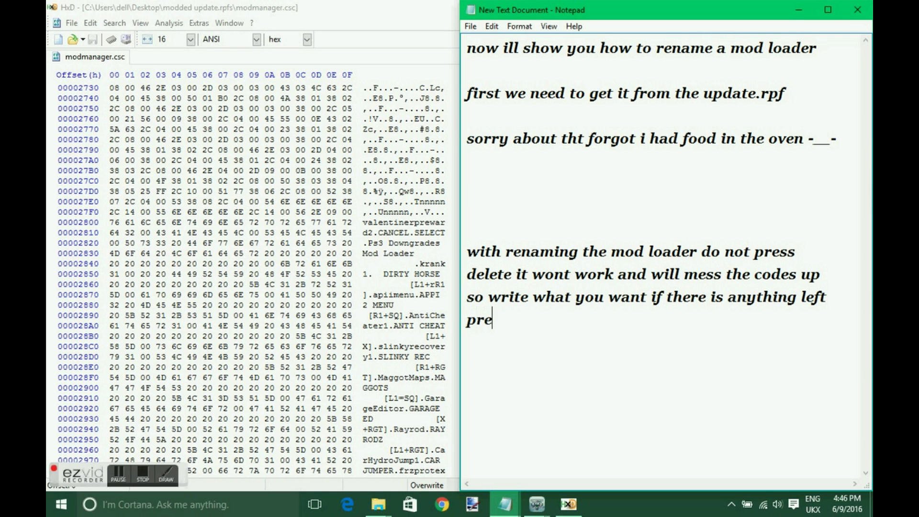
type("ss space.")
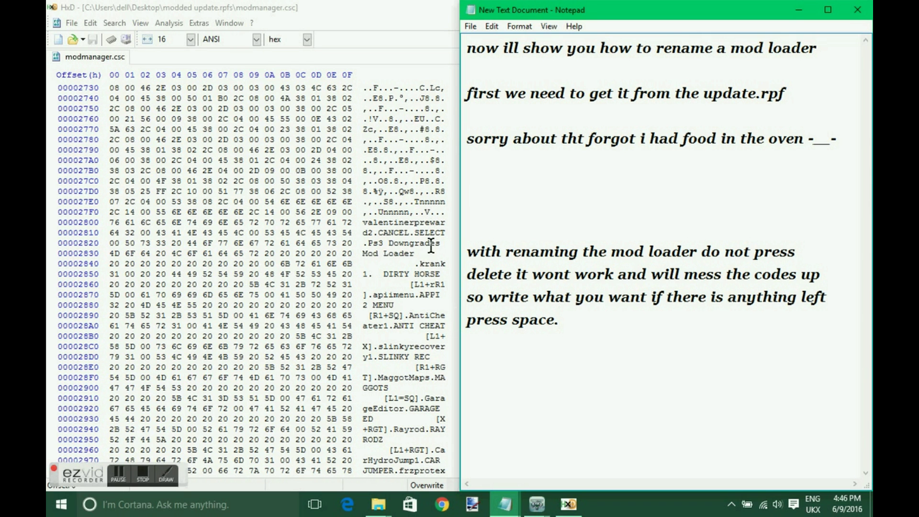
In HxD, overwrite the mod loader title after SELECT with "Random update.rpf" and blank the leftover characters with spaces.
left_click(368, 243)
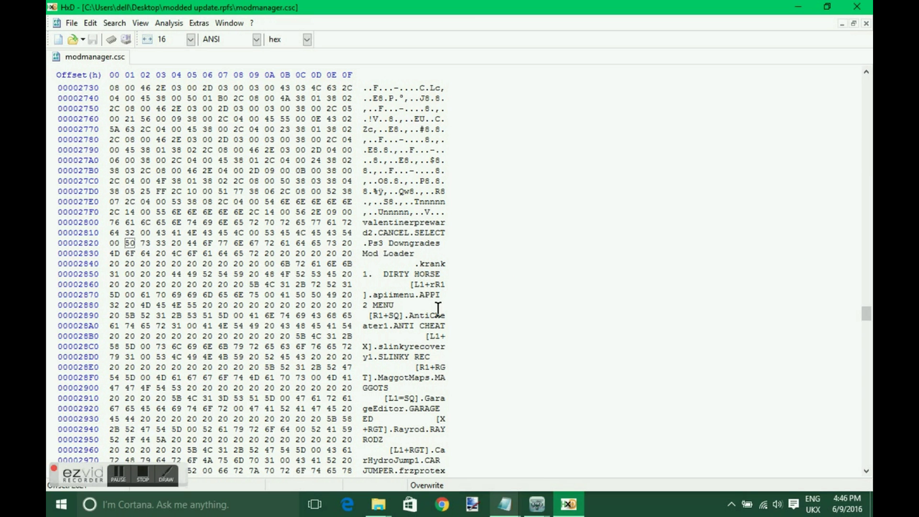
type("r")
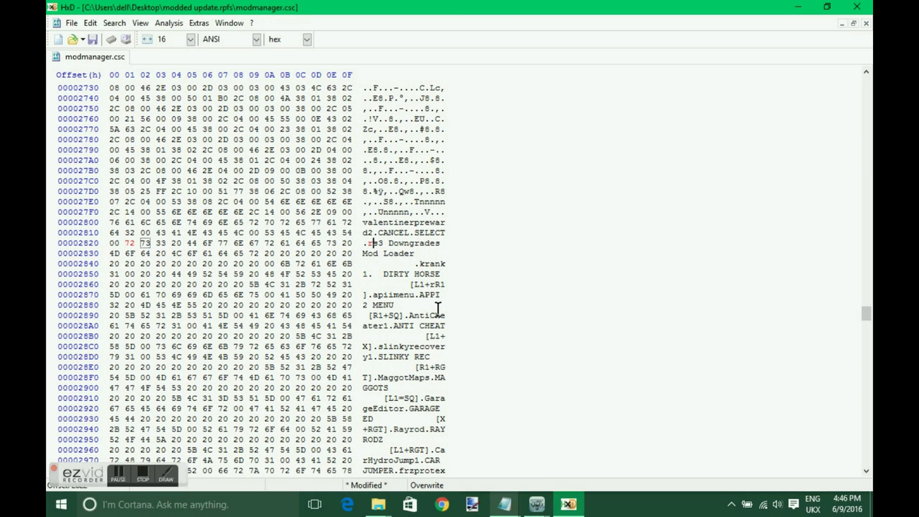
key("Left")
type("Random")
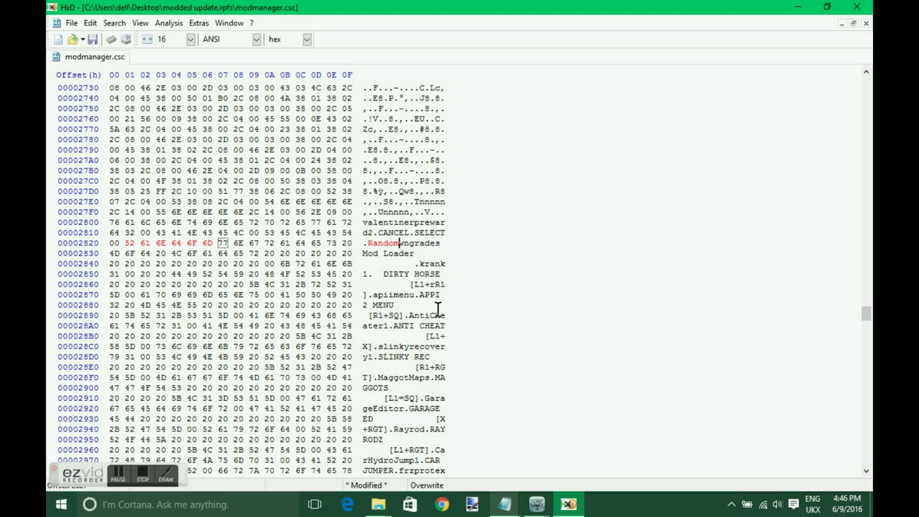
type("updat")
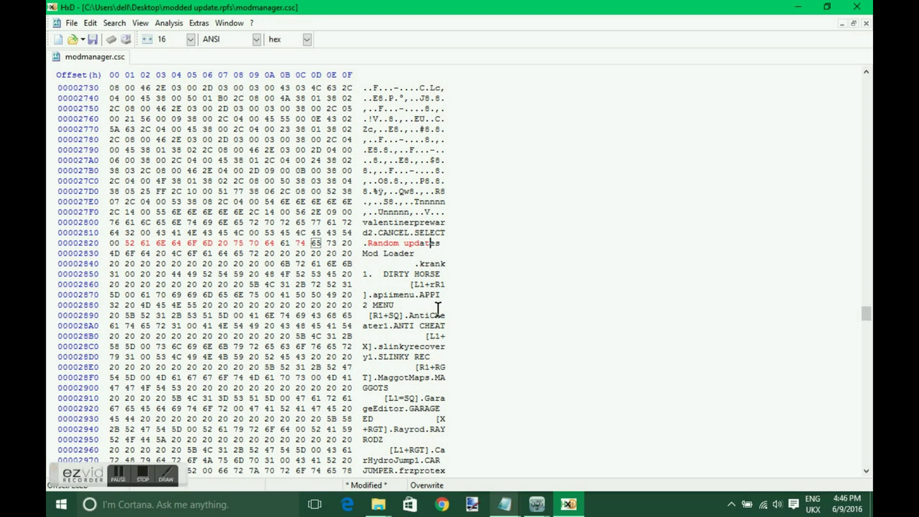
type("e.rpf")
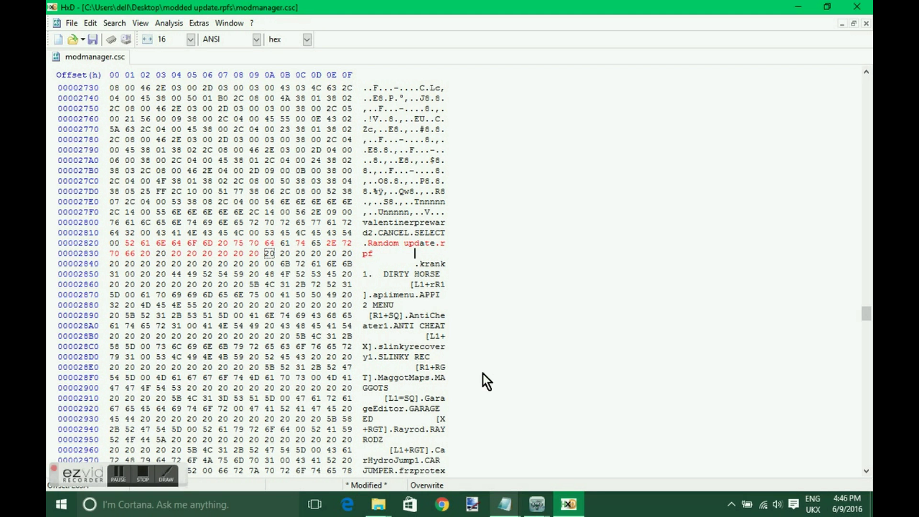
Switch to the New Text Document notes in Notepad and add the line "just like that :) then hit save".
left_click(584, 469)
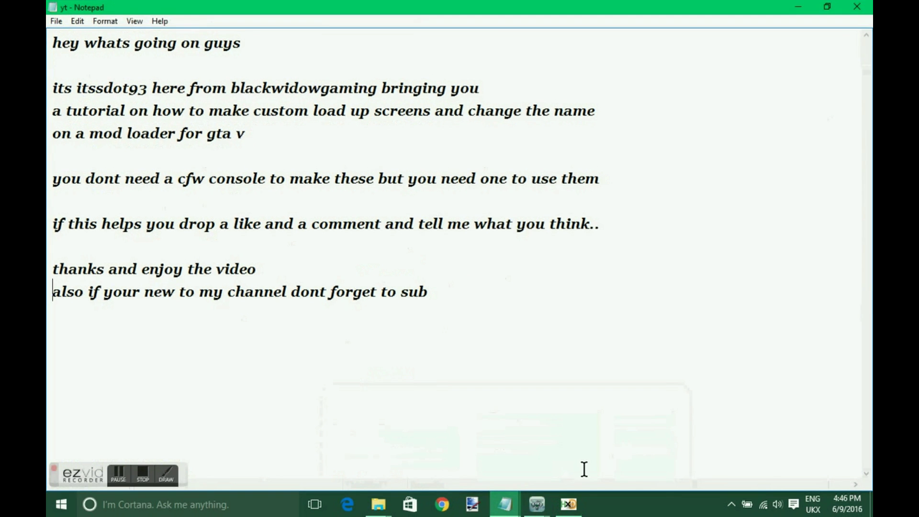
left_click(615, 467)
double_click(343, 7)
left_click(792, 5)
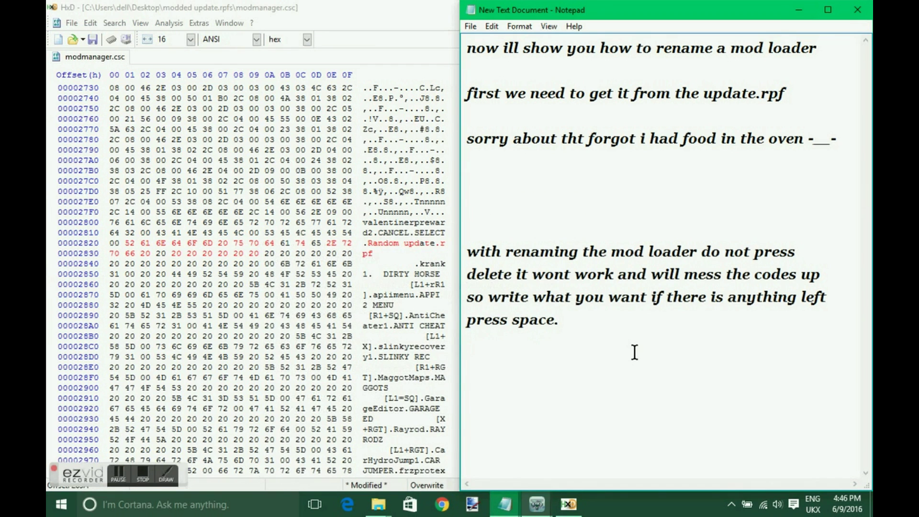
type("just like that :")
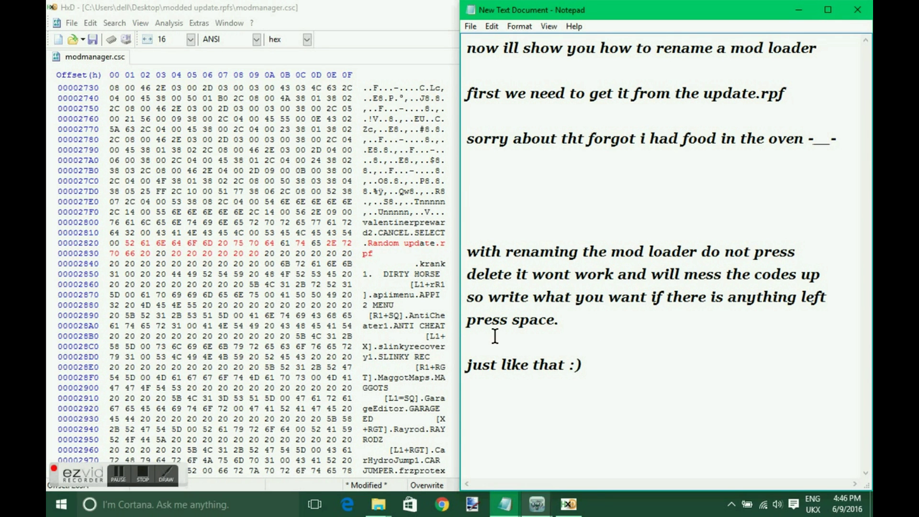
type("then hit save")
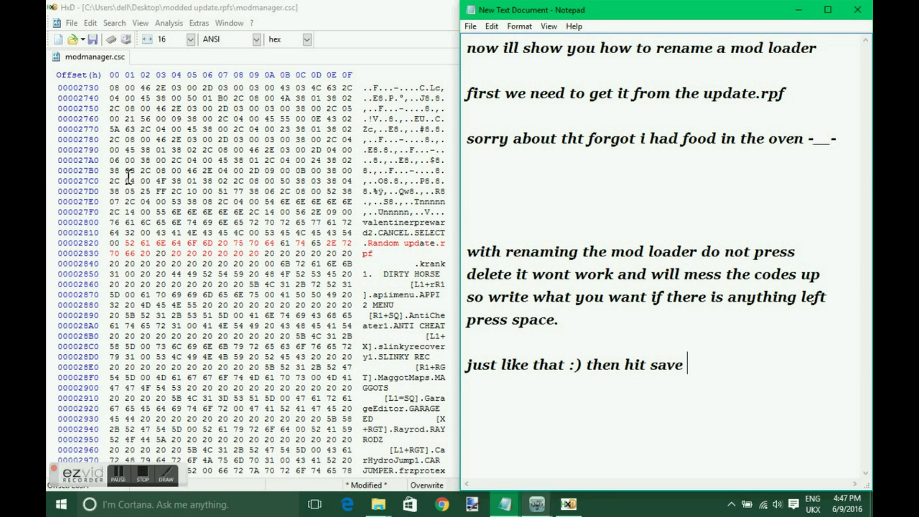
Save the edited modmanager.csc in HxD, close the editor and return to the File Explorer window.
left_click(93, 39)
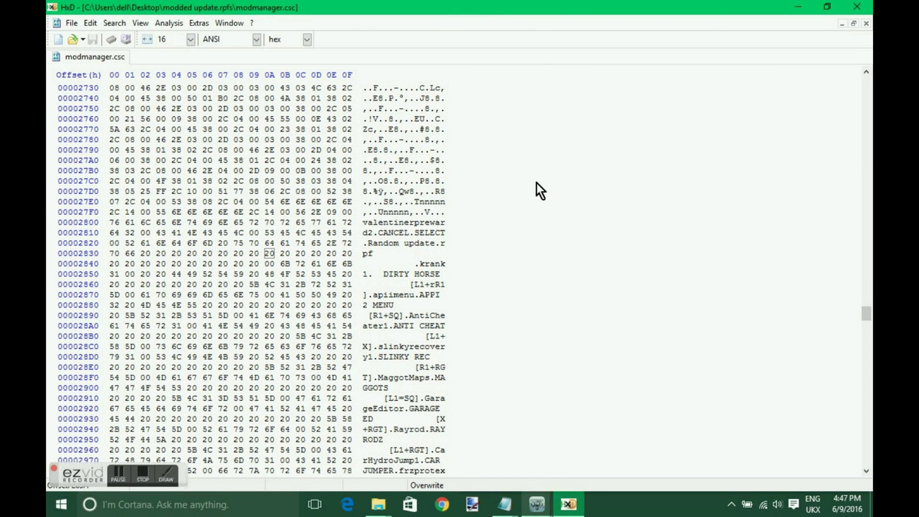
left_click(862, 7)
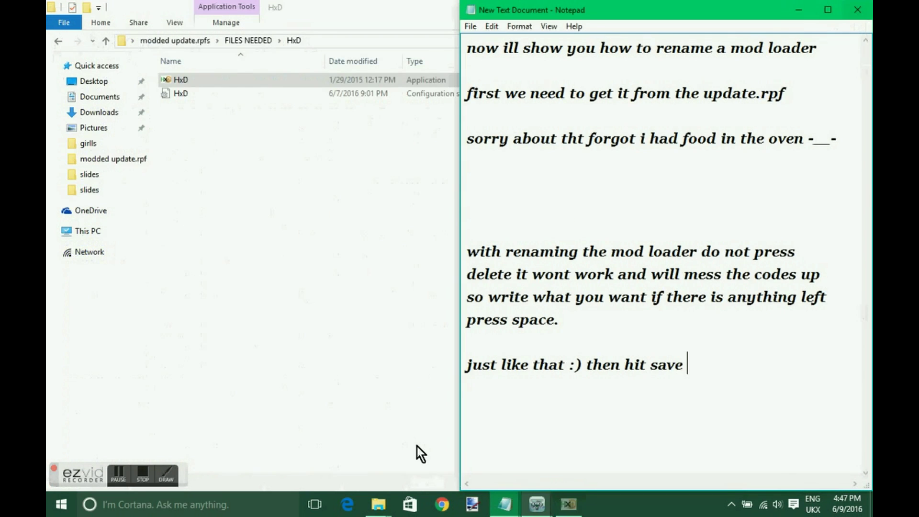
left_click(364, 275)
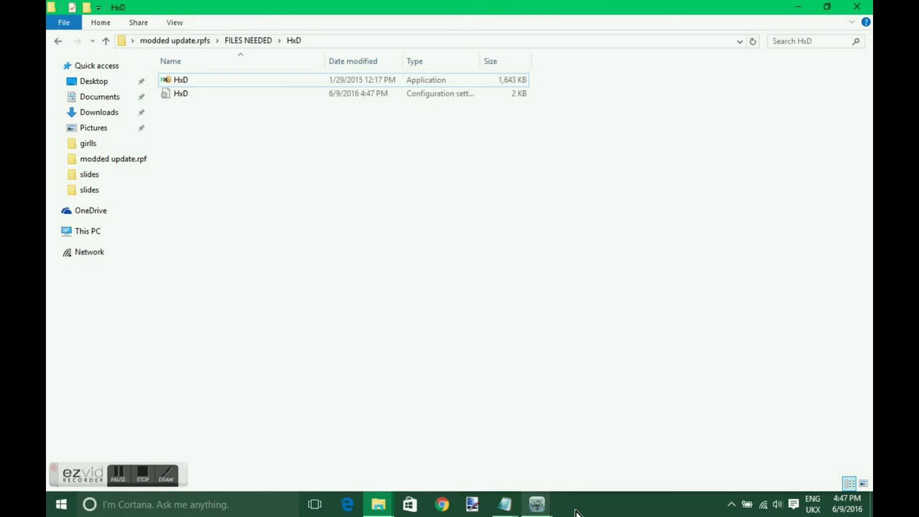
Launch LibertyV from the LibertyV-r47 folder inside FILES NEEDED and choose the PlayStation 3 version.
left_click(249, 40)
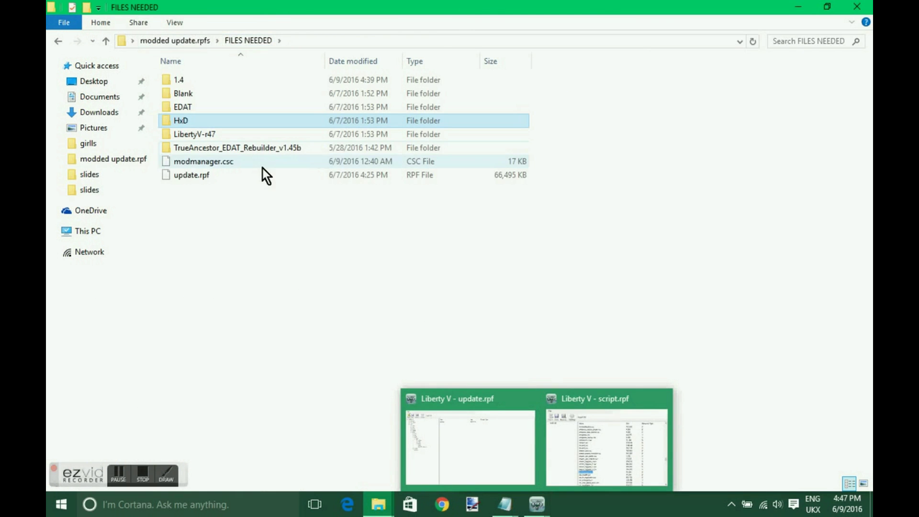
left_click(254, 138)
left_click(252, 130)
key("Escape")
double_click(254, 134)
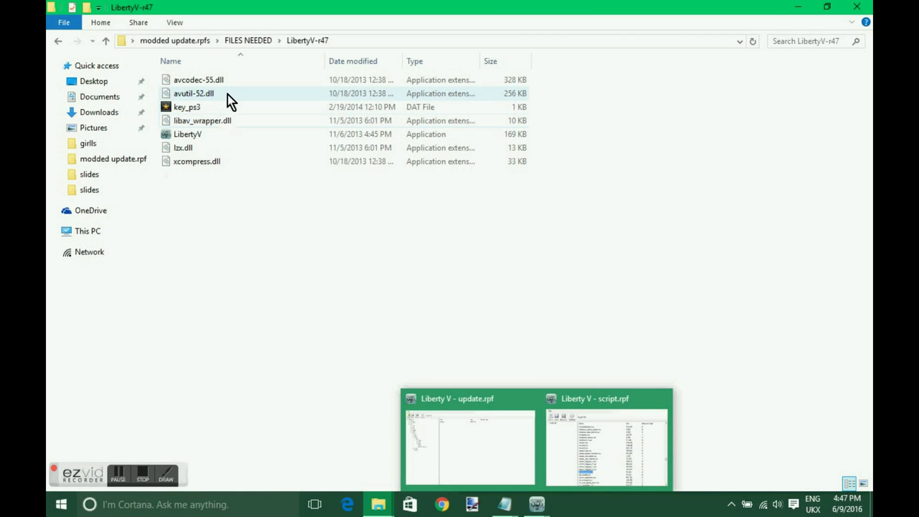
double_click(239, 134)
left_click(423, 267)
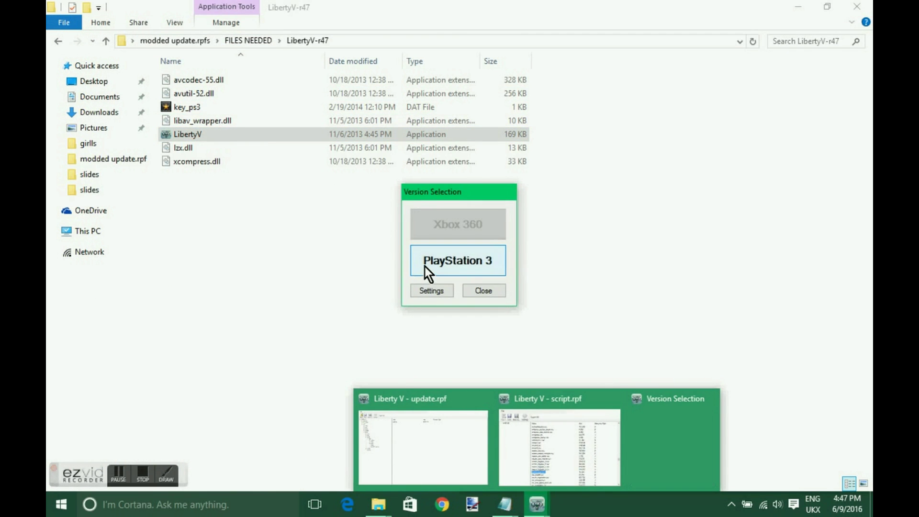
left_click_drag(491, 120, 561, 92)
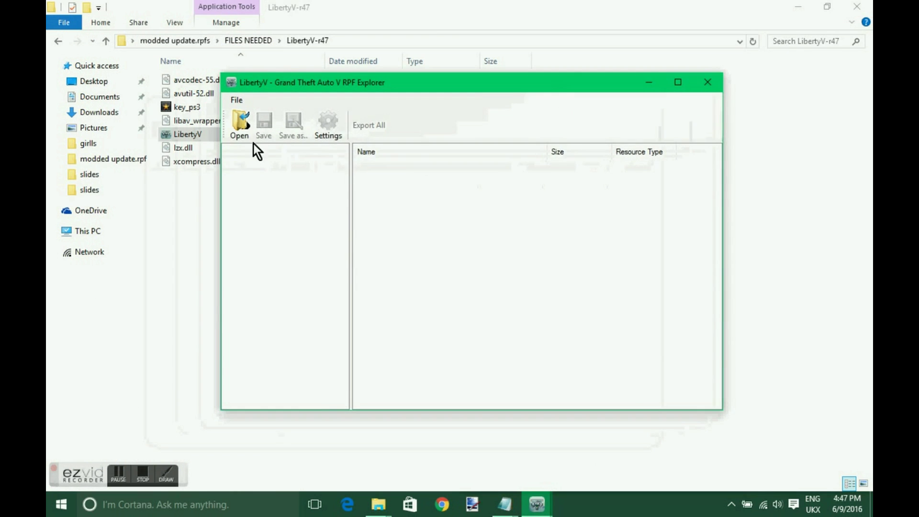
Start opening an archive in LibertyV and look through the FILES NEEDED and RANDOM RPF folders for the RPF file.
left_click(242, 132)
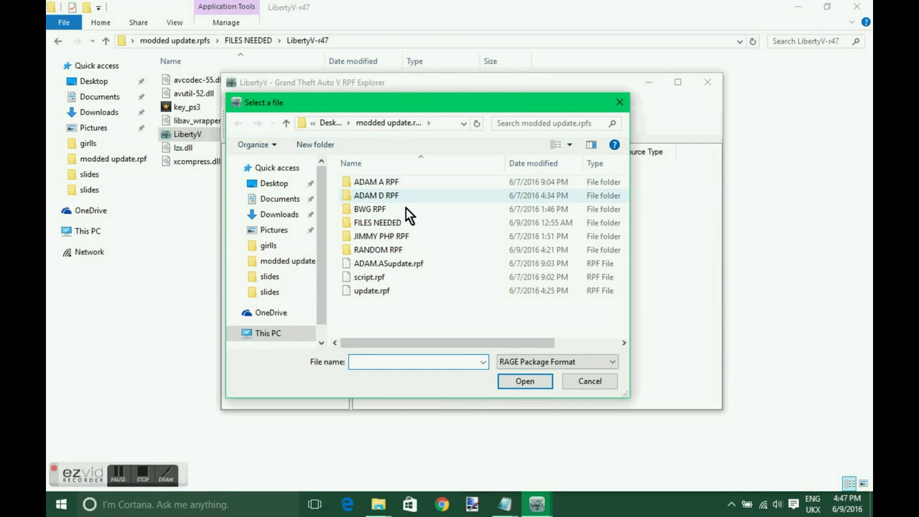
double_click(408, 222)
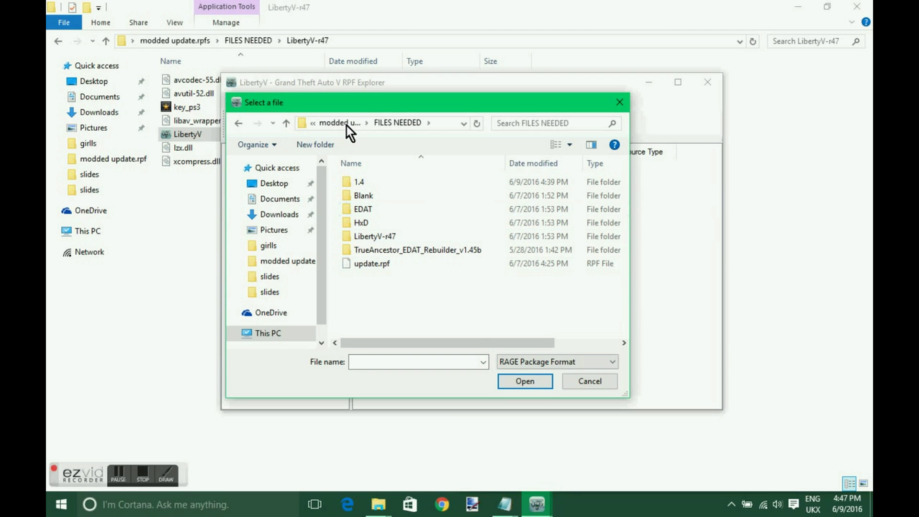
left_click(378, 123)
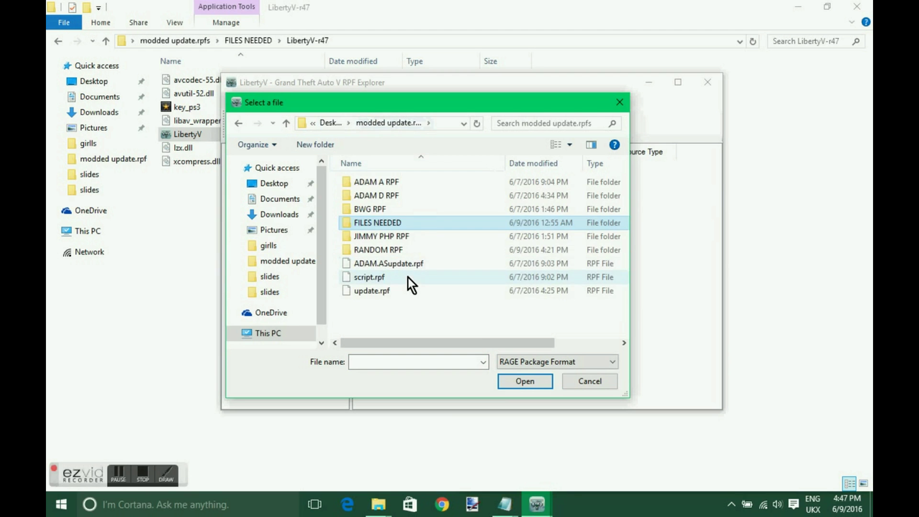
double_click(403, 249)
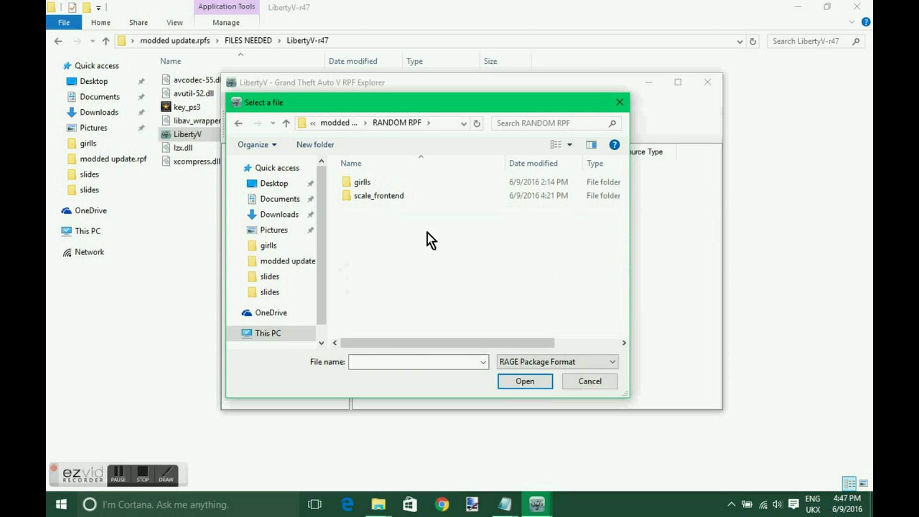
left_click(335, 123)
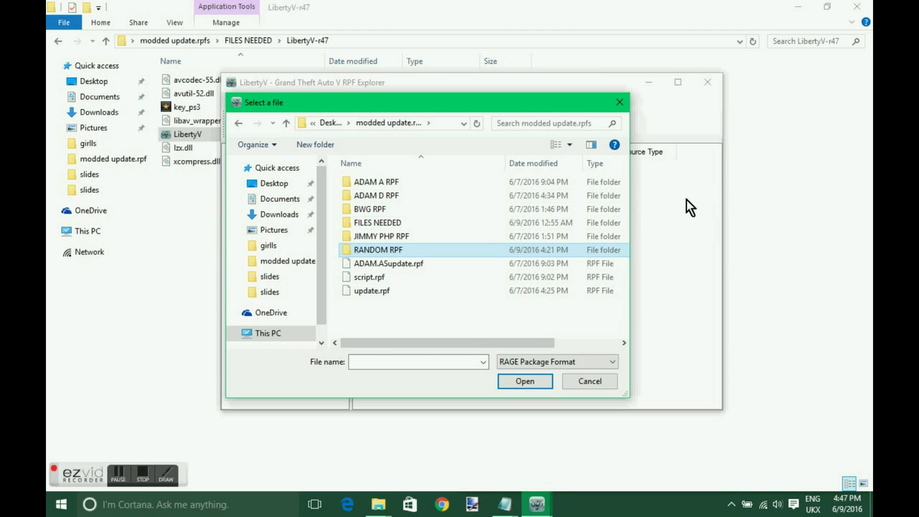
Add the line "well ive forgot where i saved it" to the New Text Document notes in Notepad.
mouse_move(504, 504)
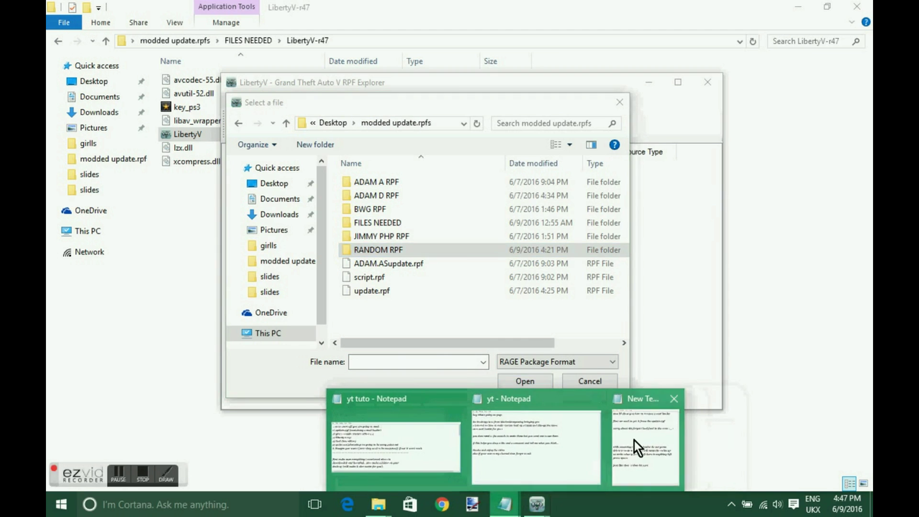
left_click(636, 447)
key("Return")
key("Return")
type("well ive for")
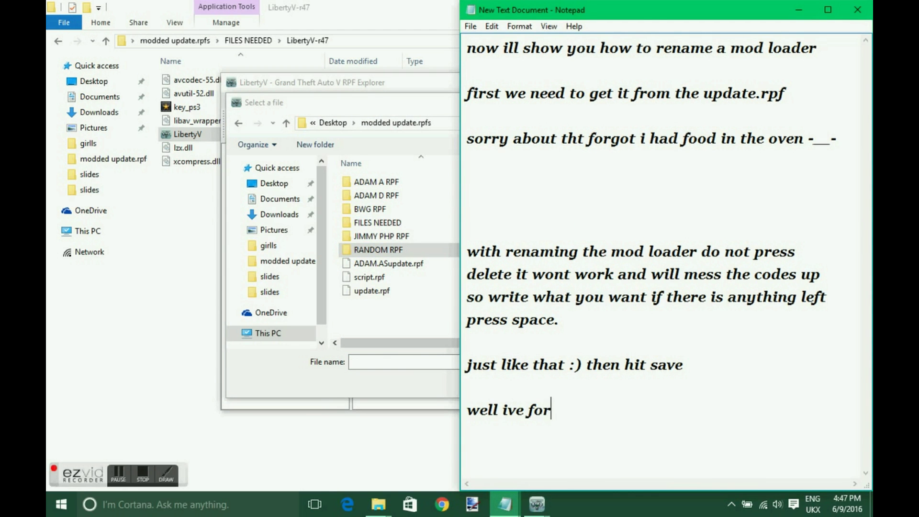
type("got where i saved ")
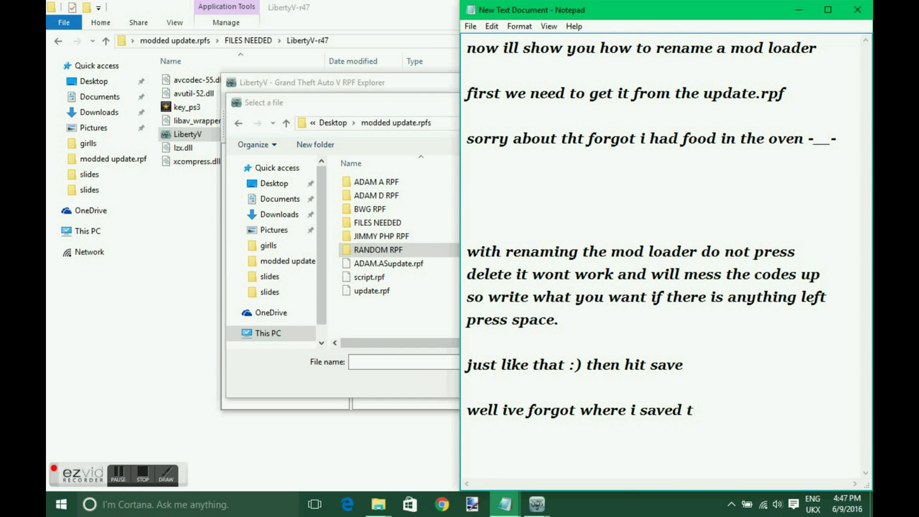
type(" it")
Return to LibertyV's file selection and check the ADAM A RPF and ADAM D RPF folders for the saved archive.
left_click(365, 314)
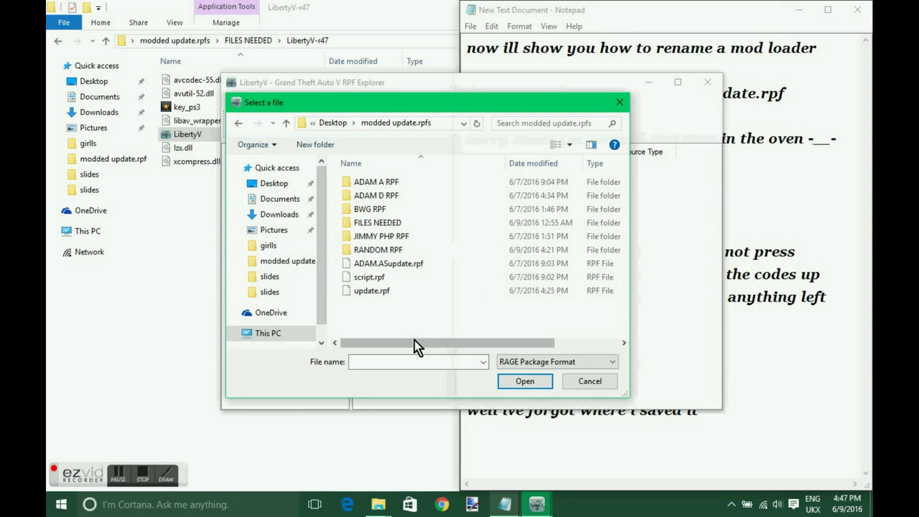
left_click_drag(424, 105, 387, 96)
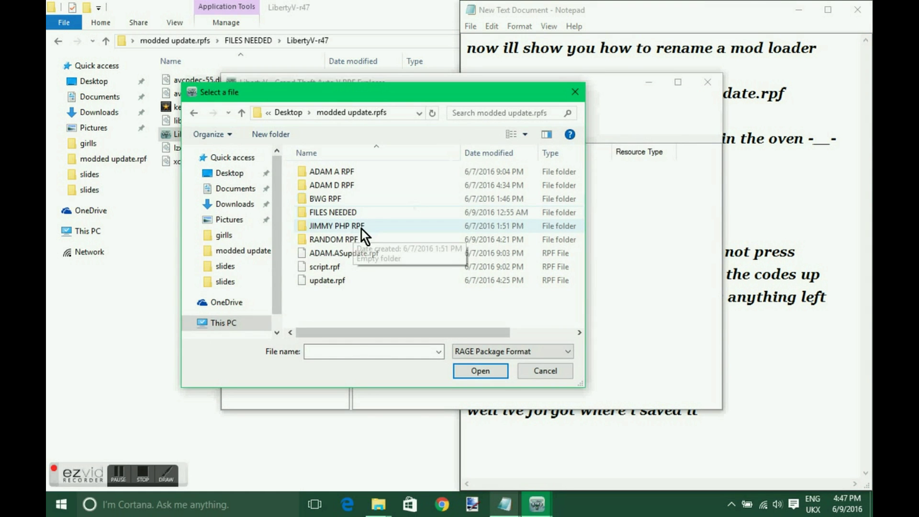
double_click(358, 171)
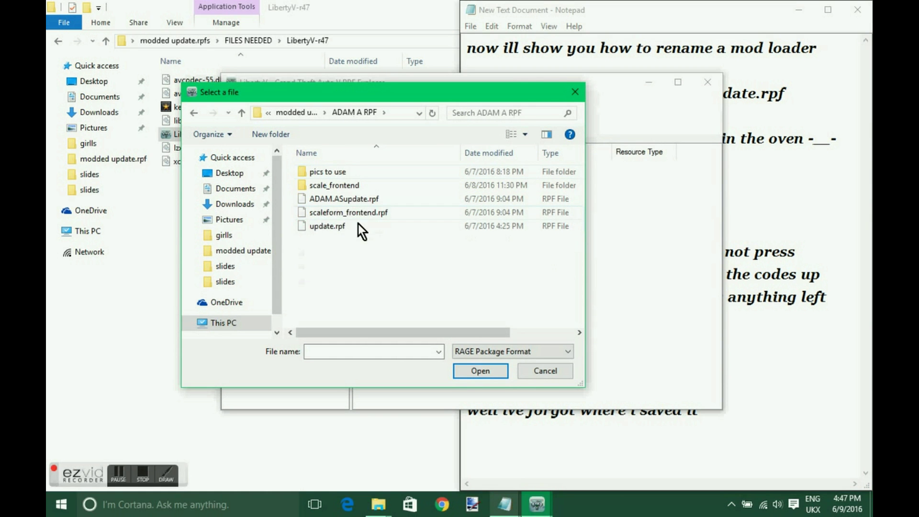
left_click(241, 113)
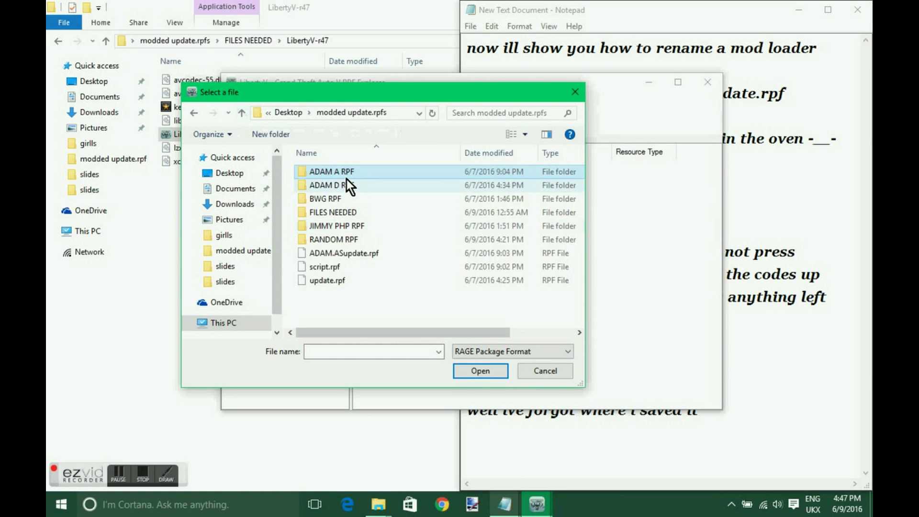
double_click(343, 187)
left_click(242, 113)
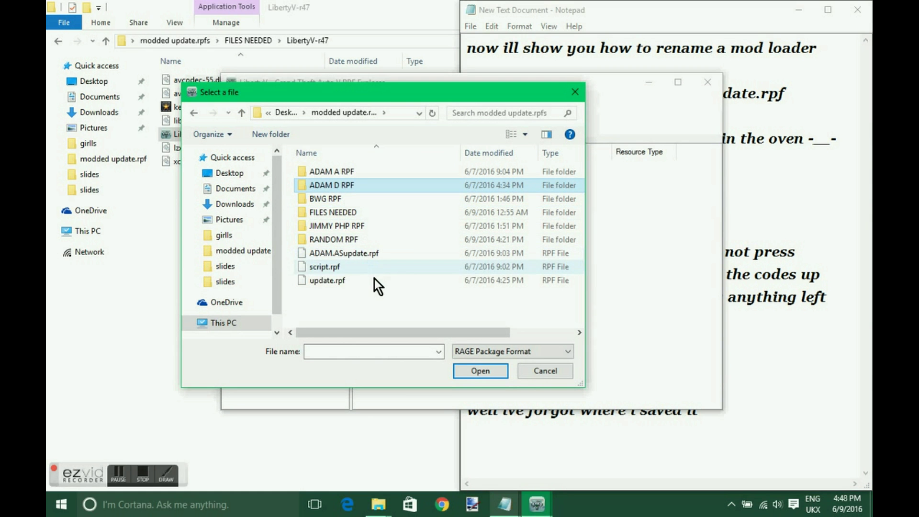
left_click_drag(346, 99, 448, 173)
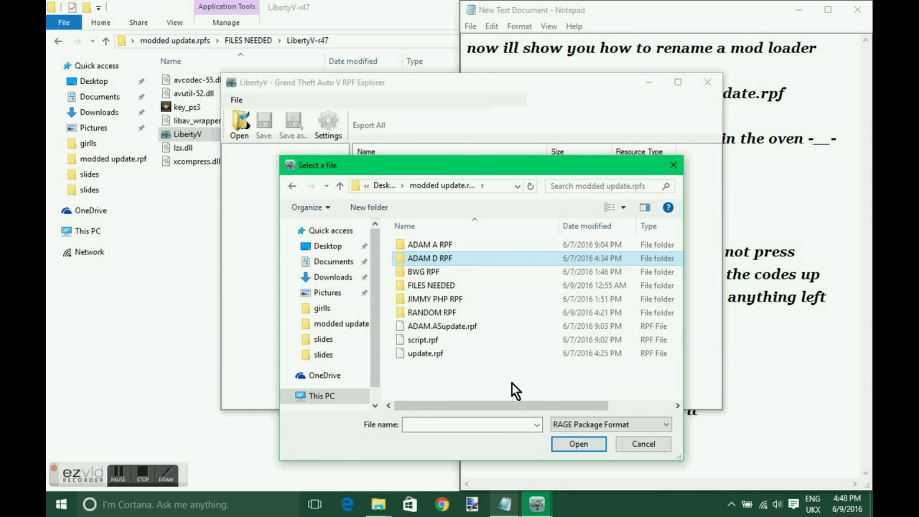
Check the RANDOM RPF folder for the saved archive, including its girlls and scale_frontend subfolders and the slides folder.
double_click(465, 313)
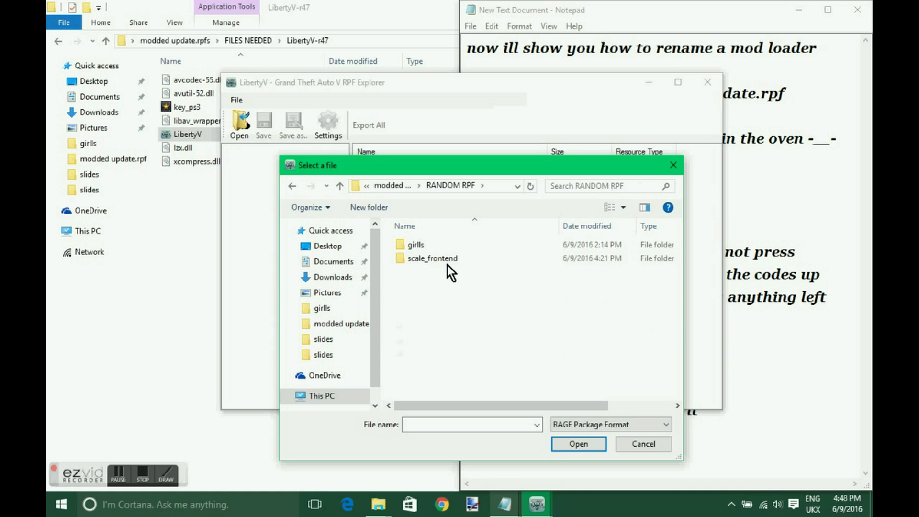
double_click(444, 249)
left_click(340, 187)
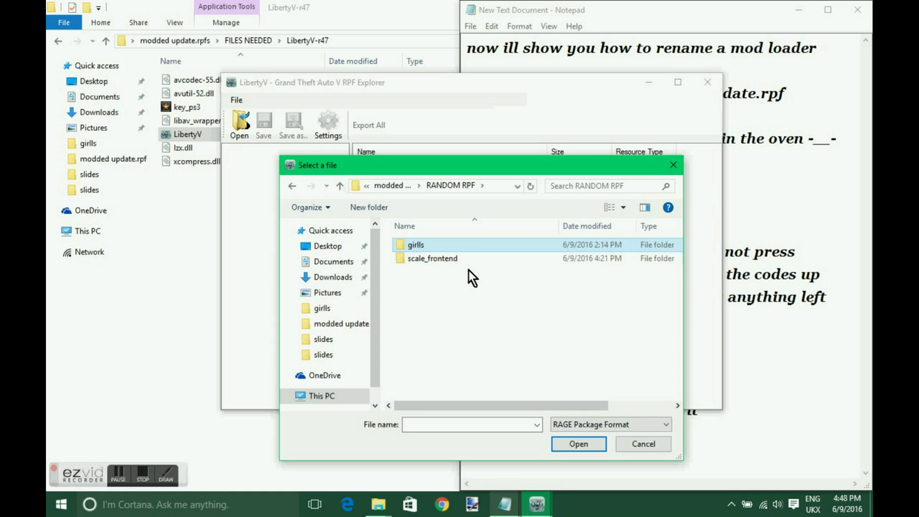
double_click(462, 263)
double_click(427, 248)
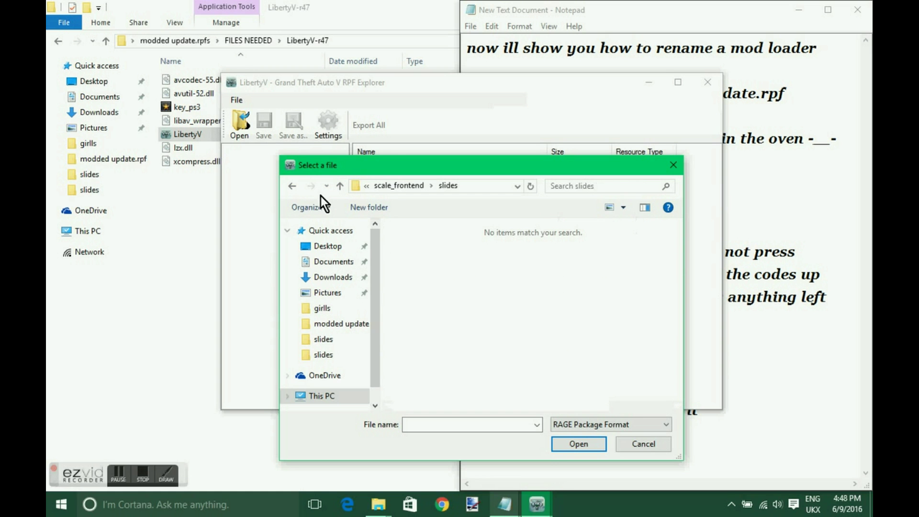
left_click(338, 188)
left_click(338, 188)
left_click(339, 188)
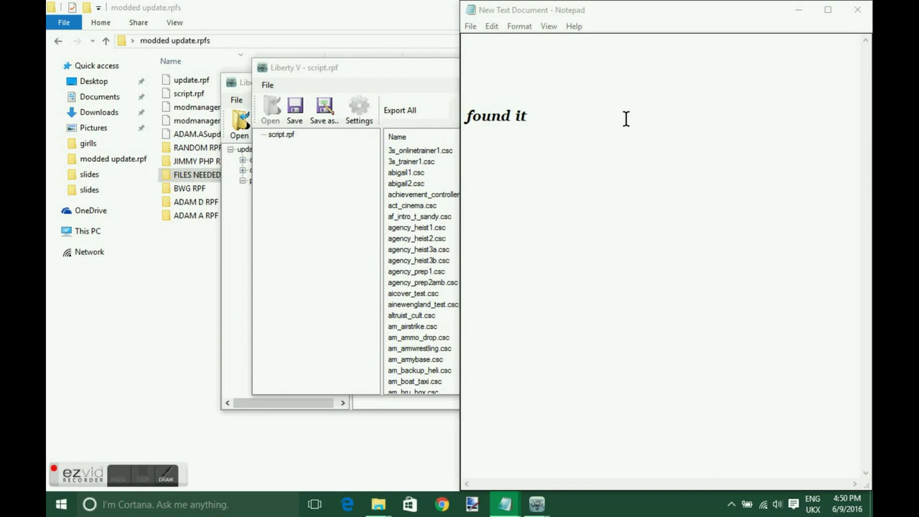
Continue the "found it" line in the Notepad notes with "lmao sorry again".
left_click(607, 123)
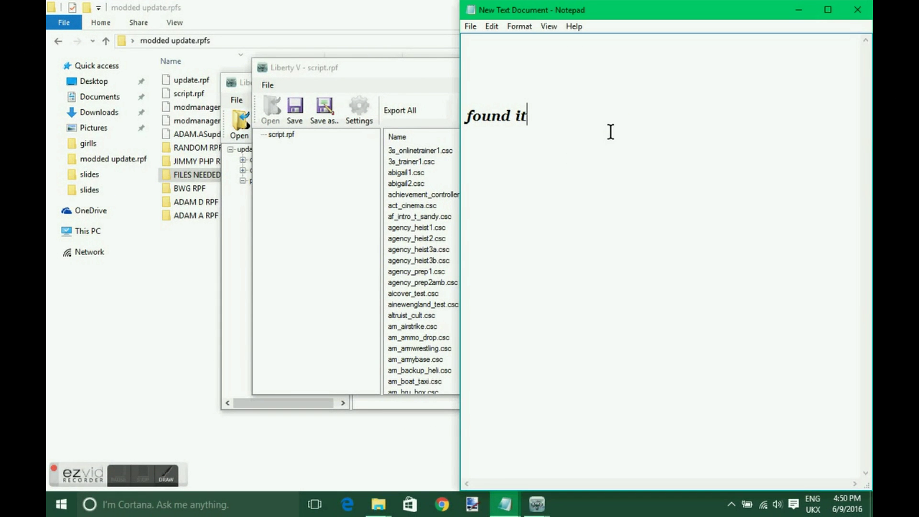
type("lmao sorry again")
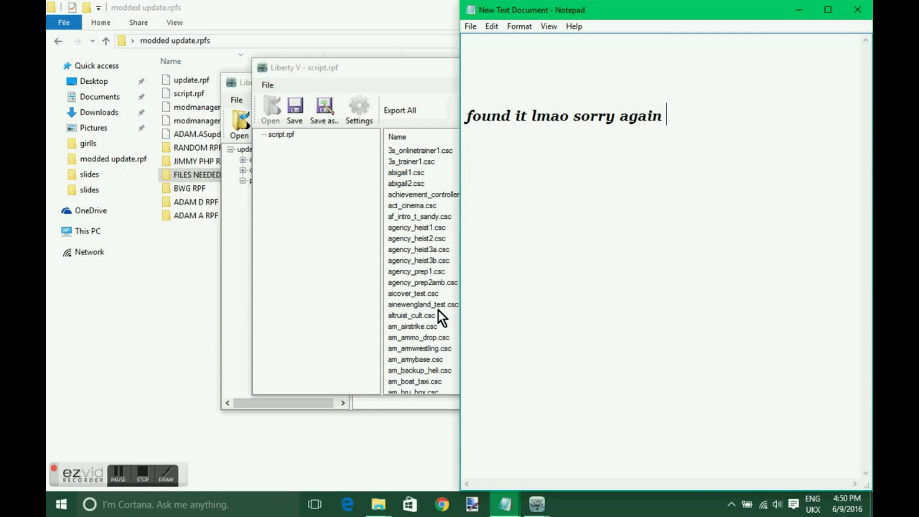
Import modmanager.csc from the modded update.rpfs folder into script.rpf in LibertyV, replacing the existing entry as an RSC7 resource.
left_click(350, 249)
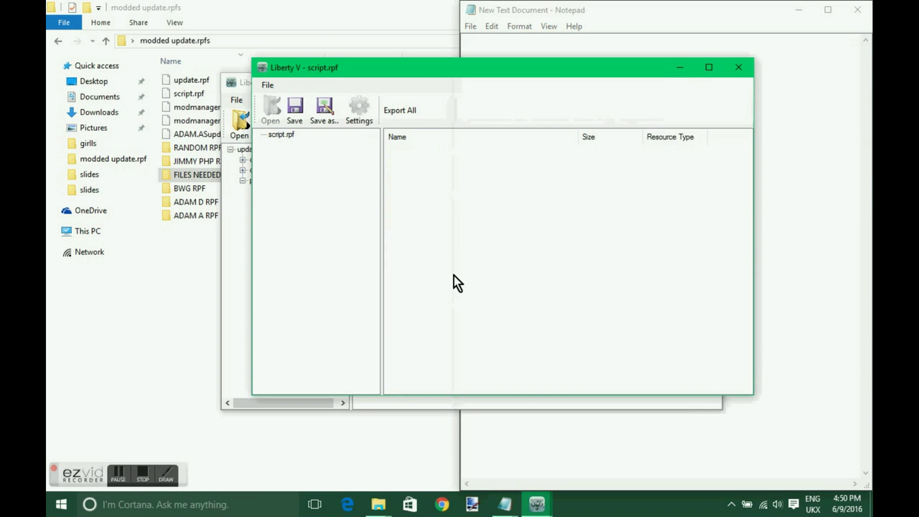
left_click_drag(418, 75, 388, 144)
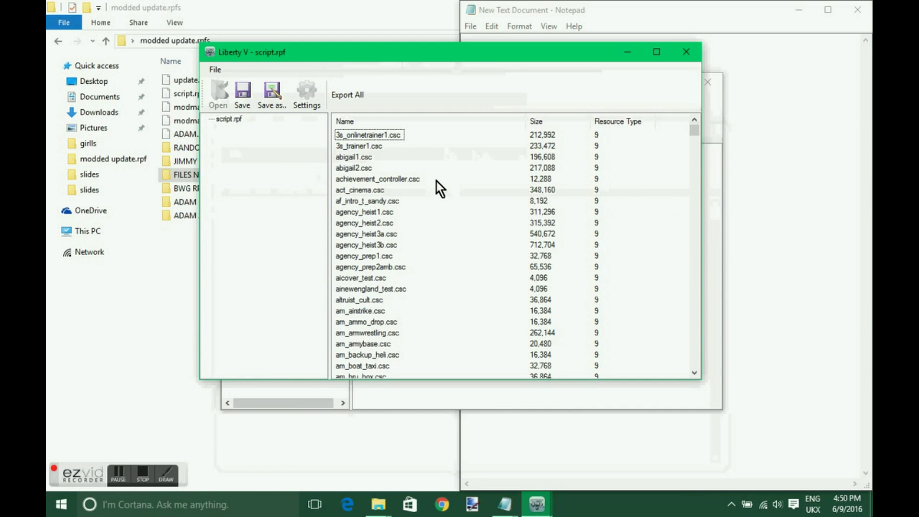
right_click(445, 299)
left_click(461, 307)
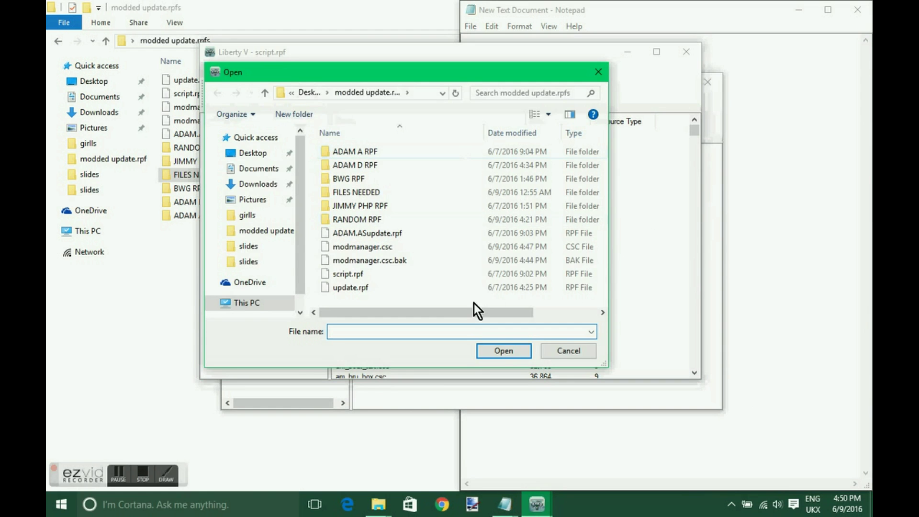
left_click(458, 247)
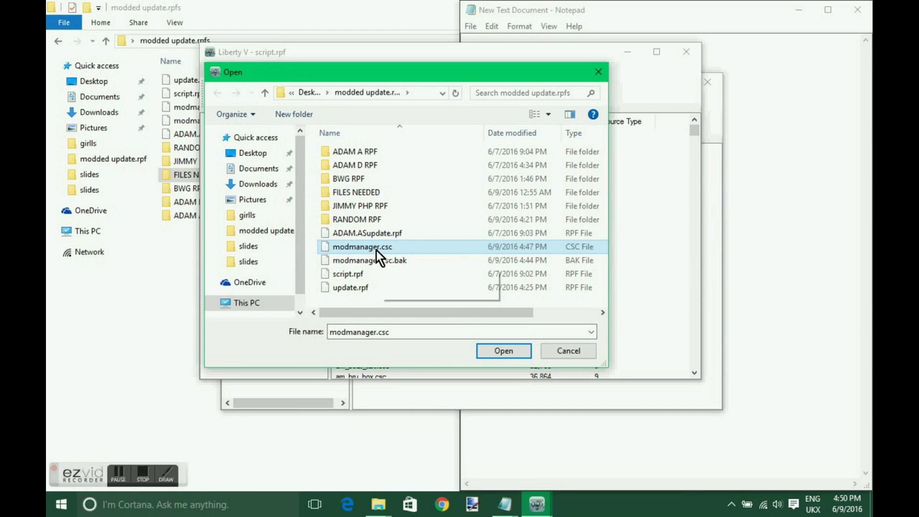
left_click(515, 354)
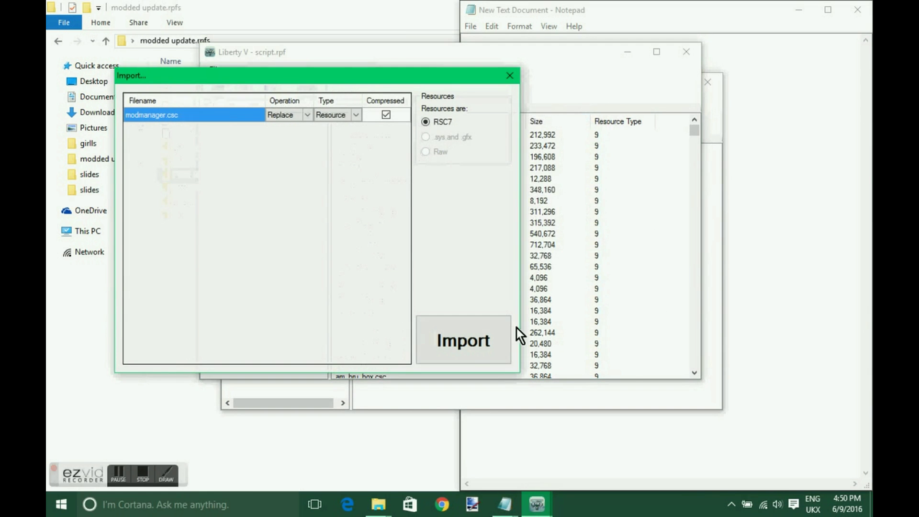
left_click(492, 349)
Save the archive over script.rpf in the modded update.rpfs folder, save all changes and close its window.
left_click(288, 97)
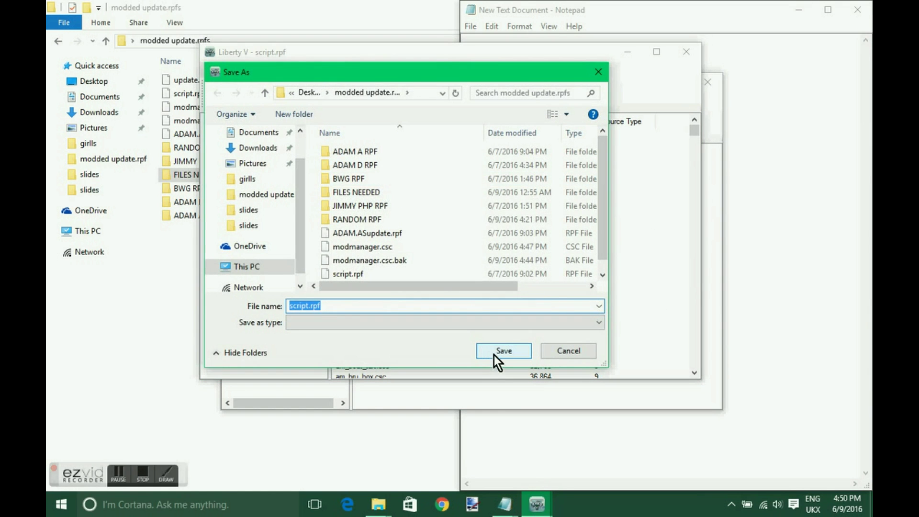
left_click(494, 354)
left_click(499, 258)
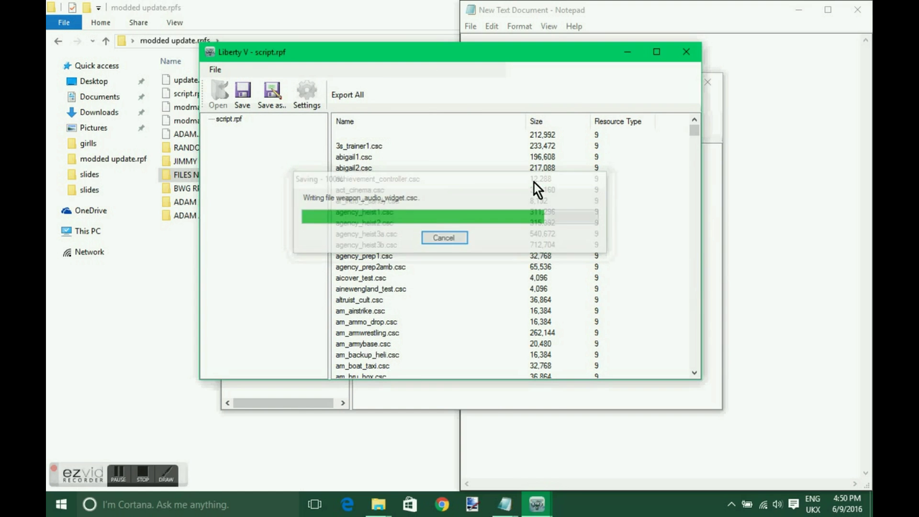
left_click(248, 95)
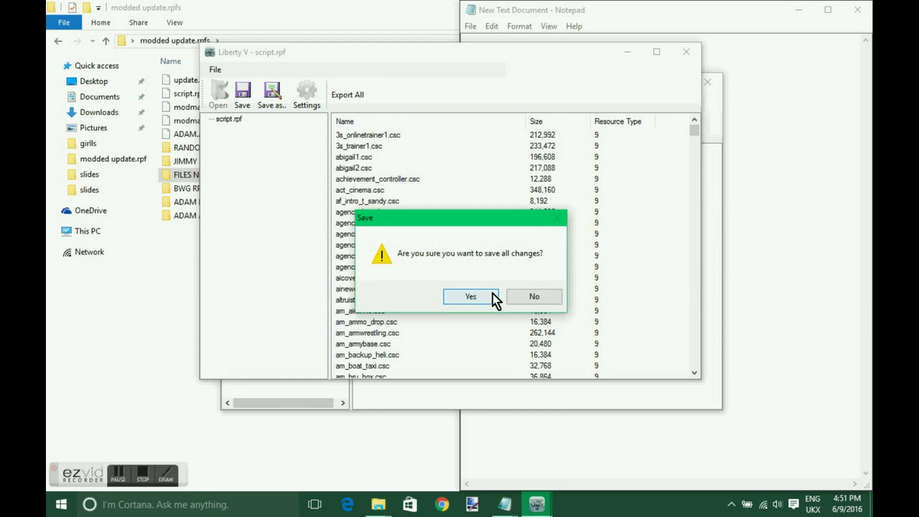
left_click(493, 294)
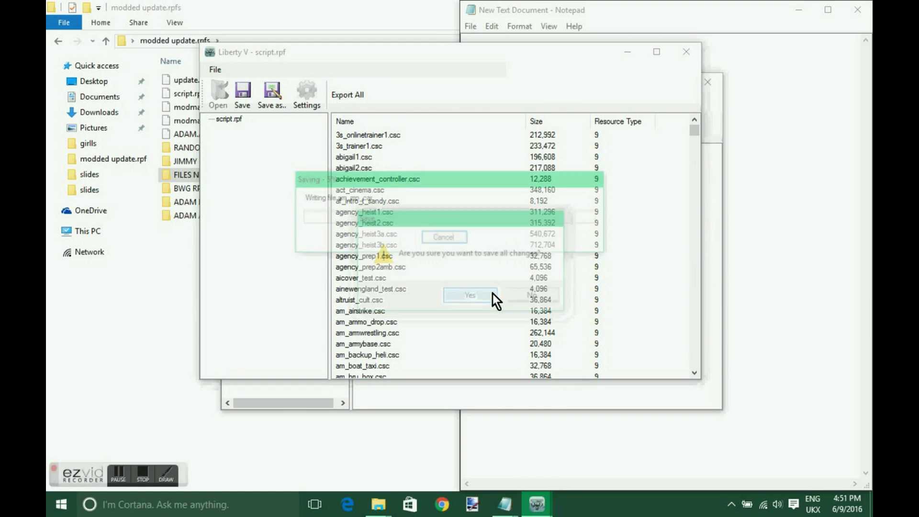
left_click(686, 53)
Import the saved script.rpf into the script folder of update.rpf, replacing the existing file.
right_click(520, 242)
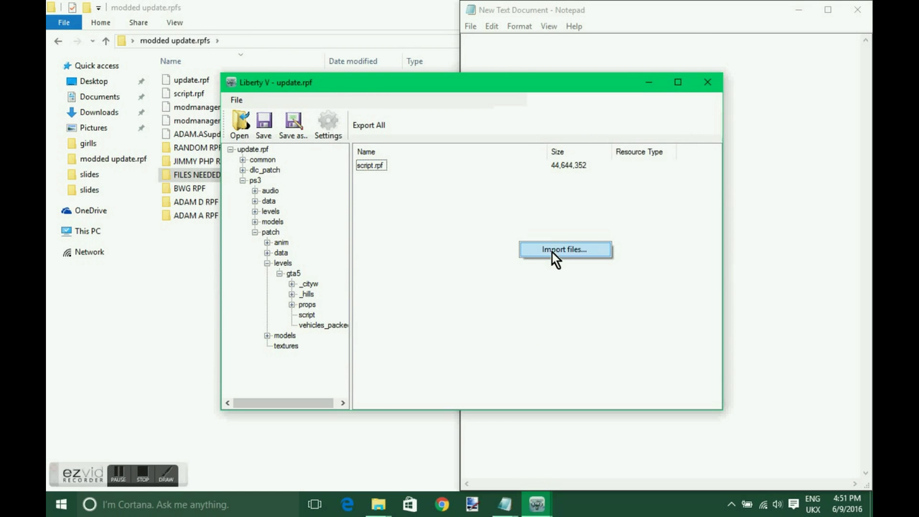
left_click(552, 249)
left_click(396, 304)
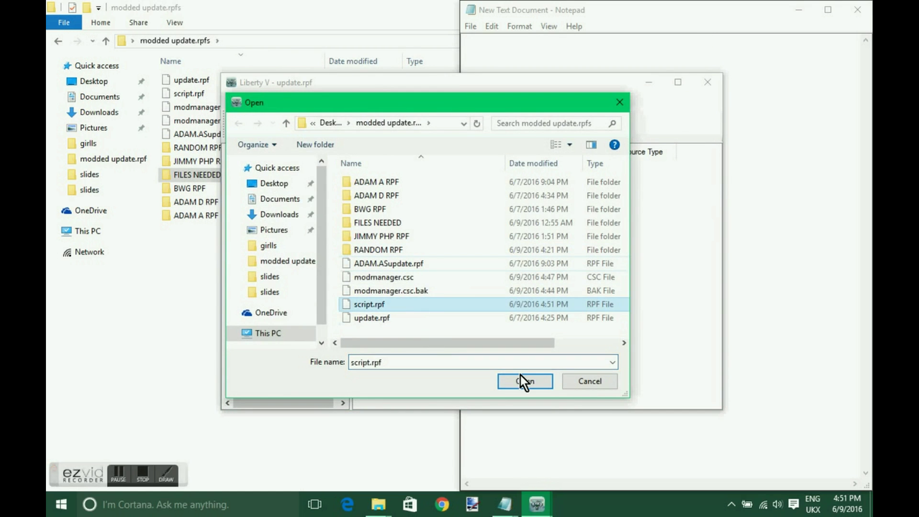
left_click(527, 383)
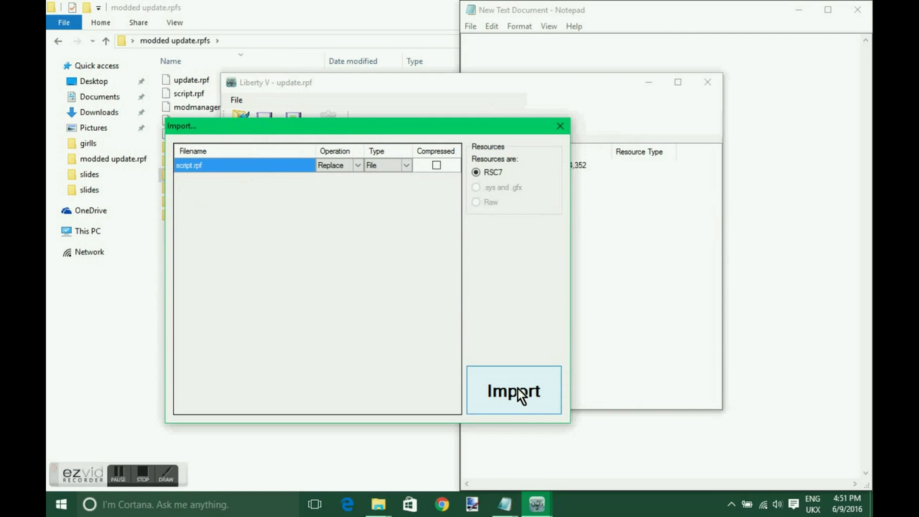
left_click(520, 396)
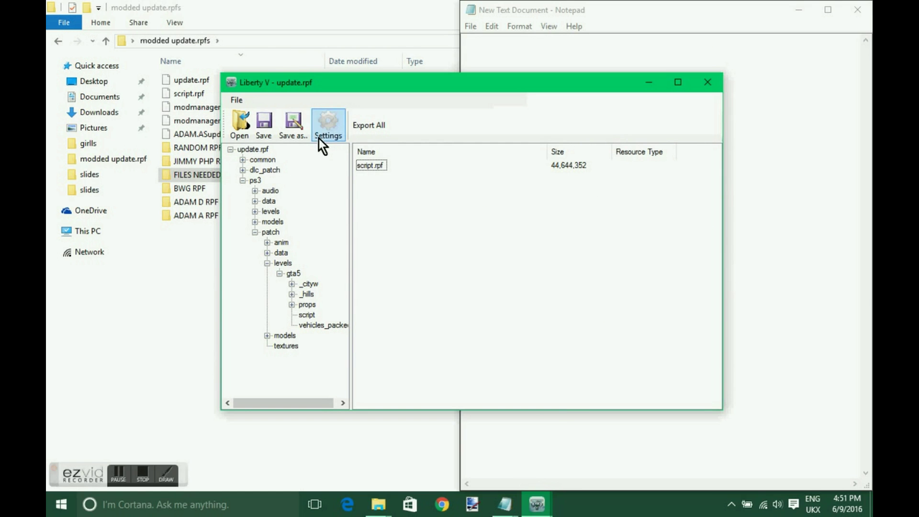
Save the update archive as RANDOMupdate.rpf in the modded update.rpfs folder and save all changes.
left_click(293, 124)
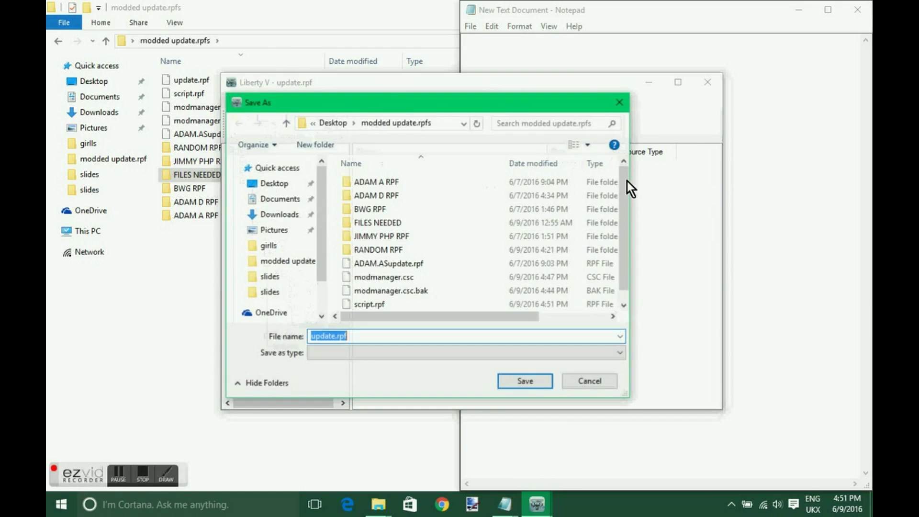
left_click(331, 336)
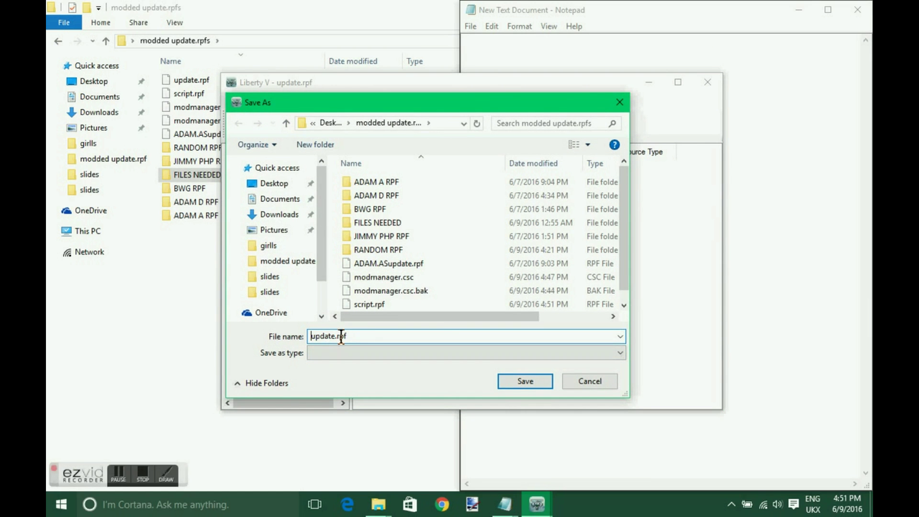
key("Home")
type("RANDOMS")
key("BackSpace")
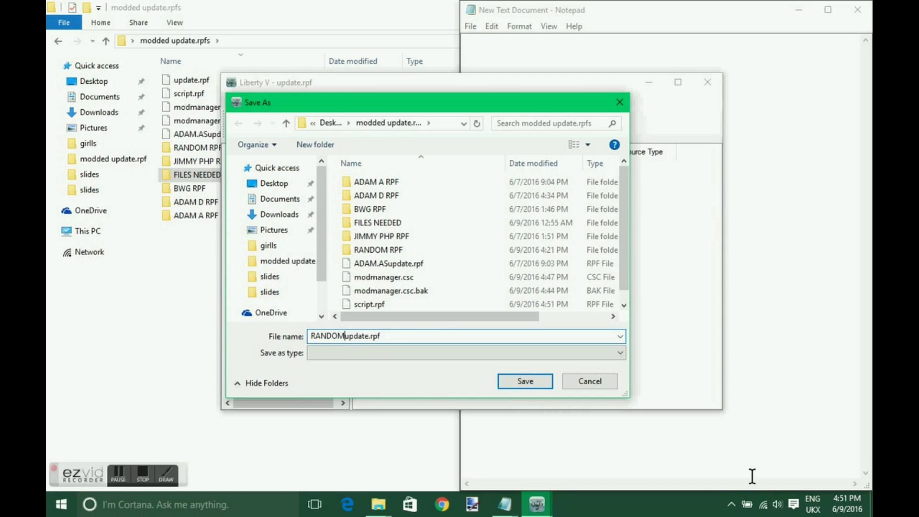
left_click(517, 381)
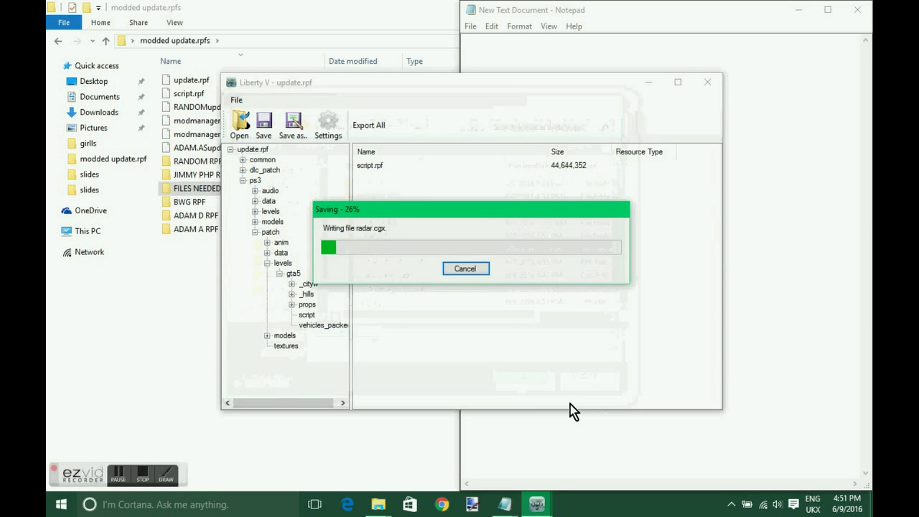
left_click(266, 122)
left_click(492, 293)
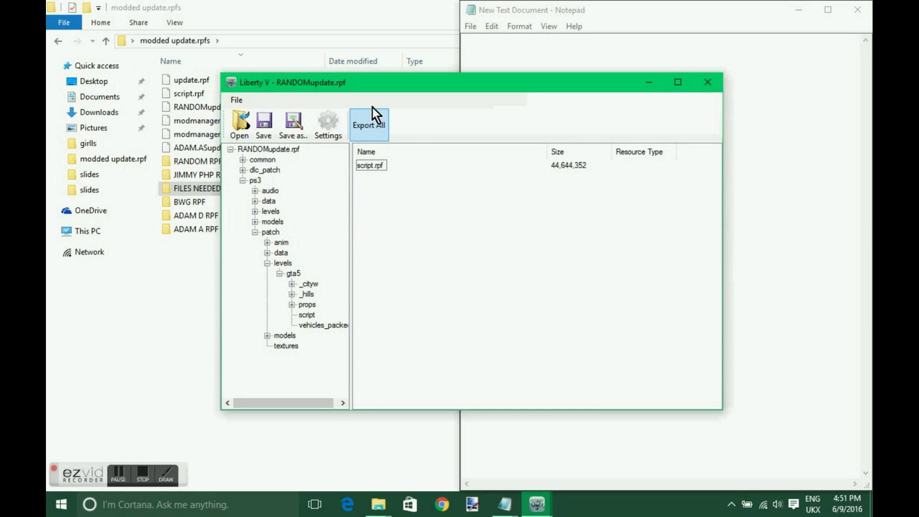
Add the line "NOW thats done we need to put the slides back in" to the Notepad notes.
left_click_drag(362, 86, 456, 245)
left_click_drag(458, 116, 434, 69)
mouse_move(539, 507)
mouse_move(506, 504)
left_click(661, 443)
key("Return")
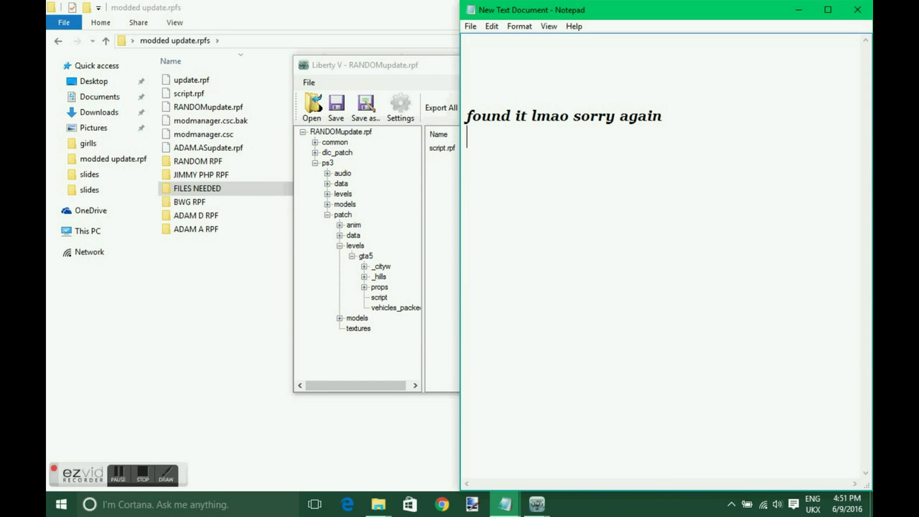
type("NO")
type("OW")
type(" thats")
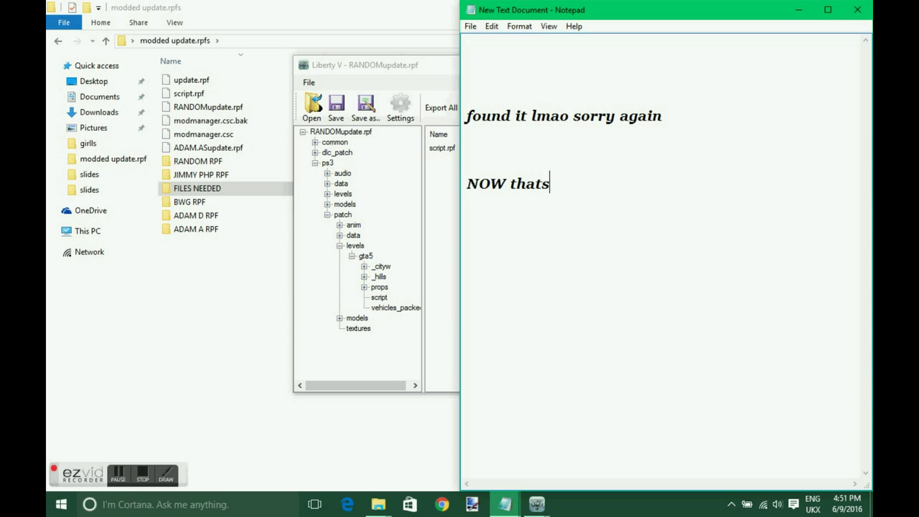
type(" done i")
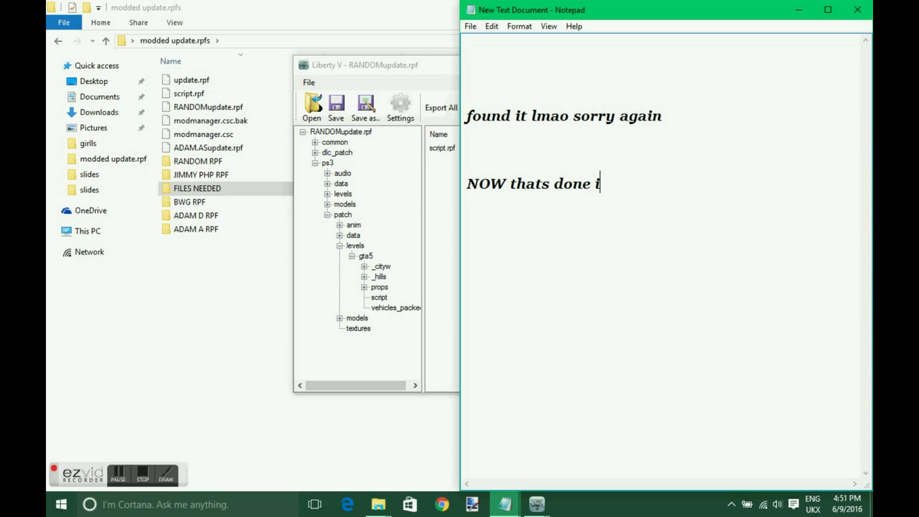
key("BackSpace")
type("we need to put the slides back in")
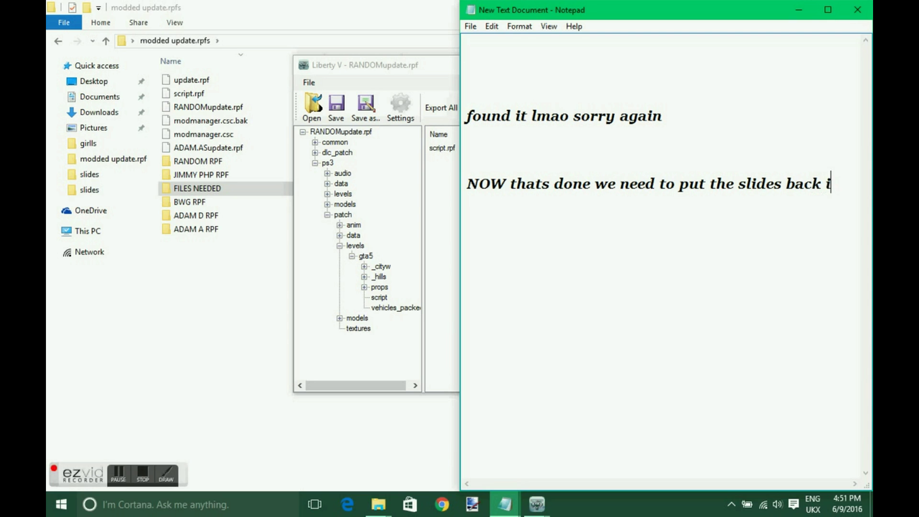
Return to LibertyV and open scaleform_frontend.rpf from ps3 > patch > data > cdimages in RANDOMupdate.rpf.
left_click(346, 65)
left_click_drag(496, 75, 293, 30)
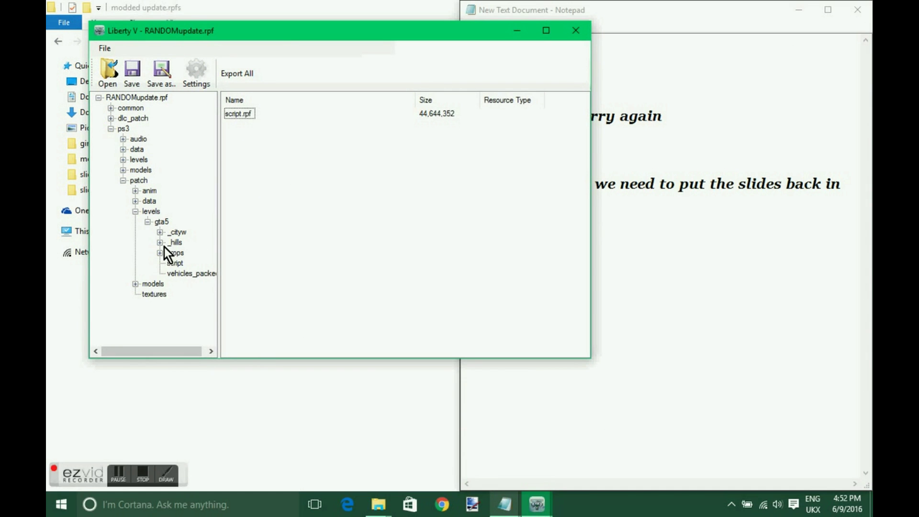
left_click(146, 222)
double_click(139, 202)
left_click(155, 212)
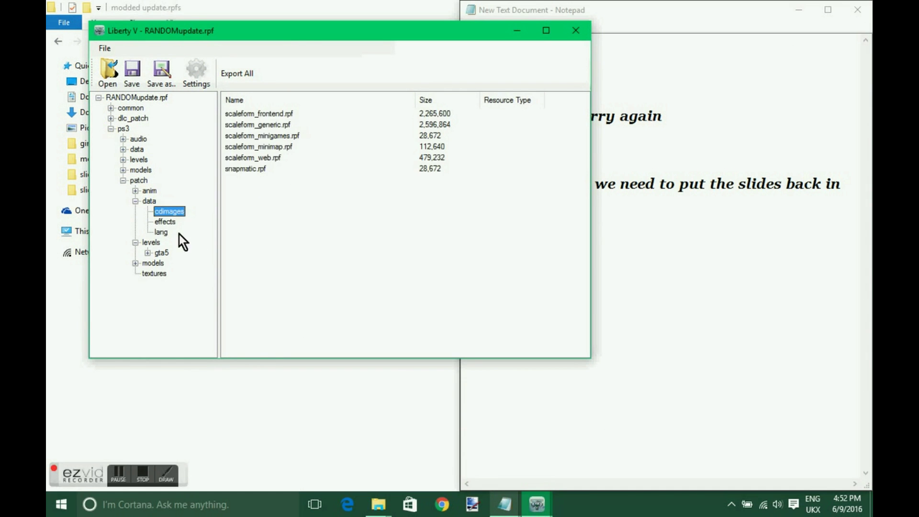
double_click(260, 114)
left_click_drag(346, 54, 316, 95)
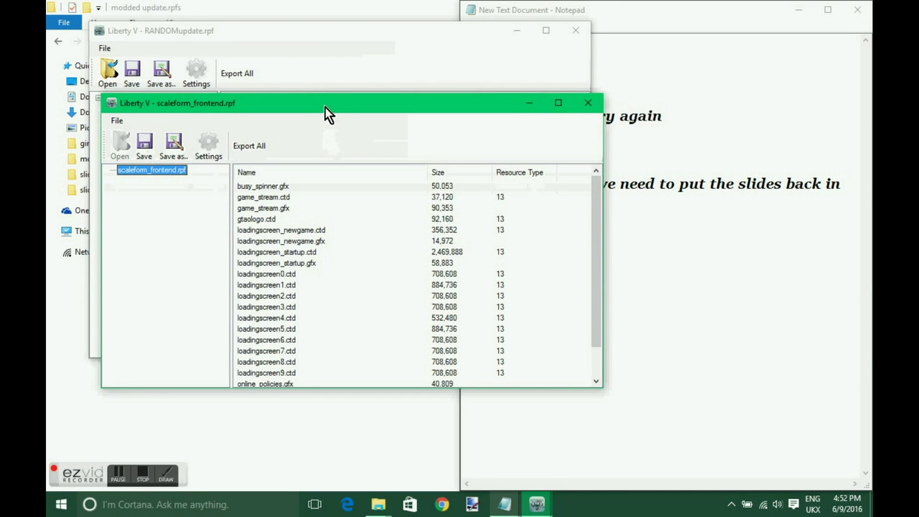
Import all files except background.dds from RANDOM RPF's scale_frontend slides folder into scaleform_frontend.rpf, replacing the existing entries.
right_click(341, 317)
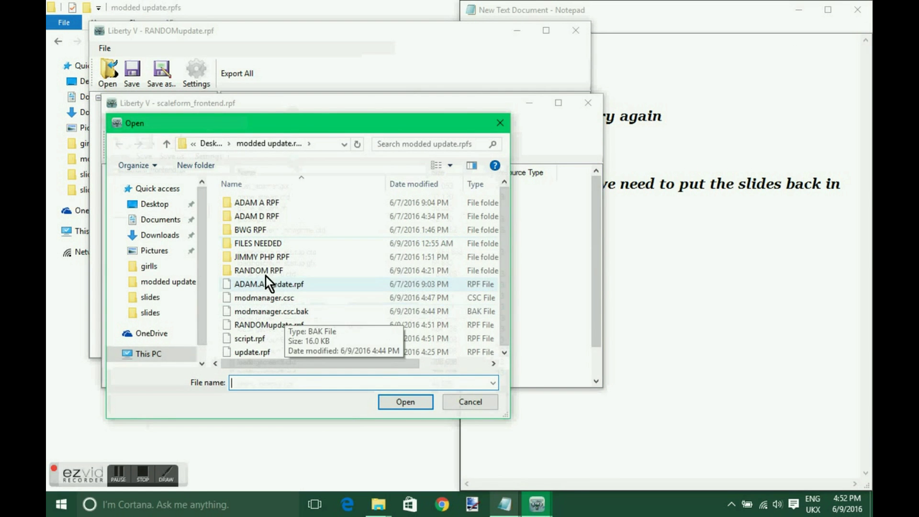
double_click(268, 271)
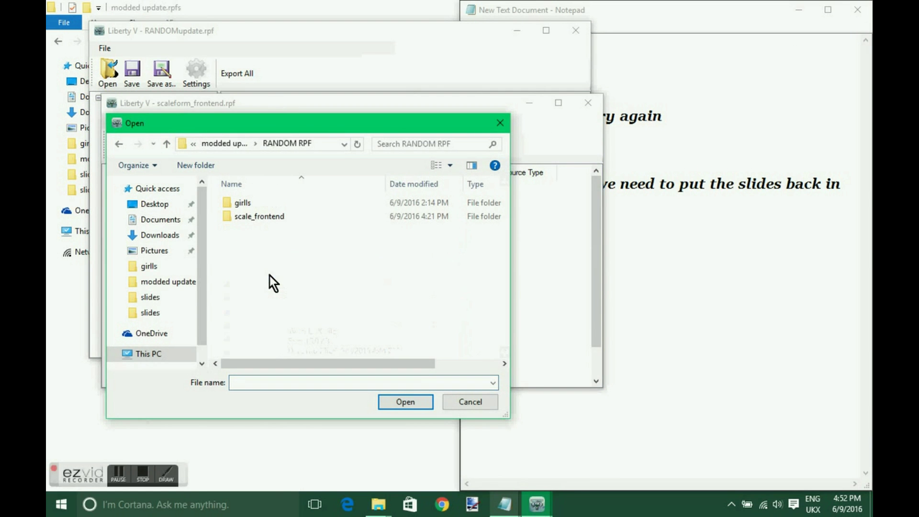
double_click(254, 220)
left_click(243, 204)
double_click(243, 205)
left_click_drag(214, 186, 449, 331)
scroll(445, 329, "up", 3)
scroll(335, 292, "up", 2)
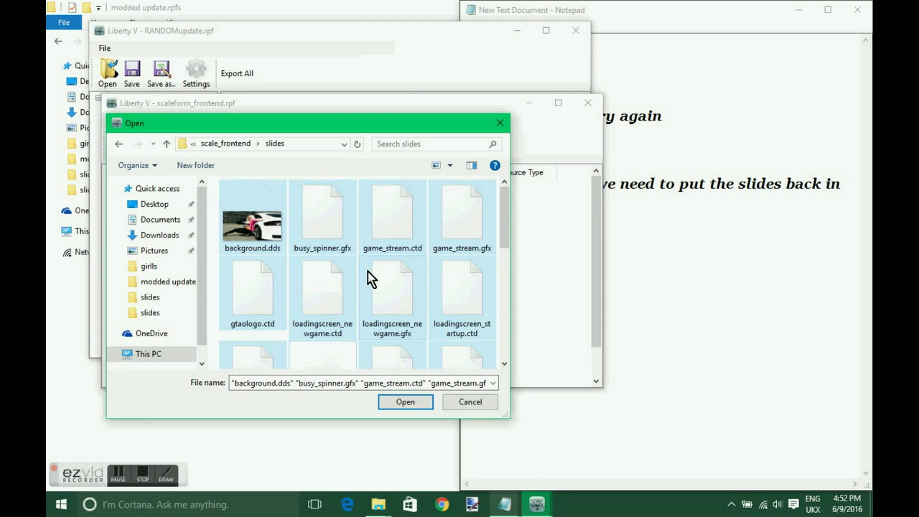
left_click(260, 220, "ctrl")
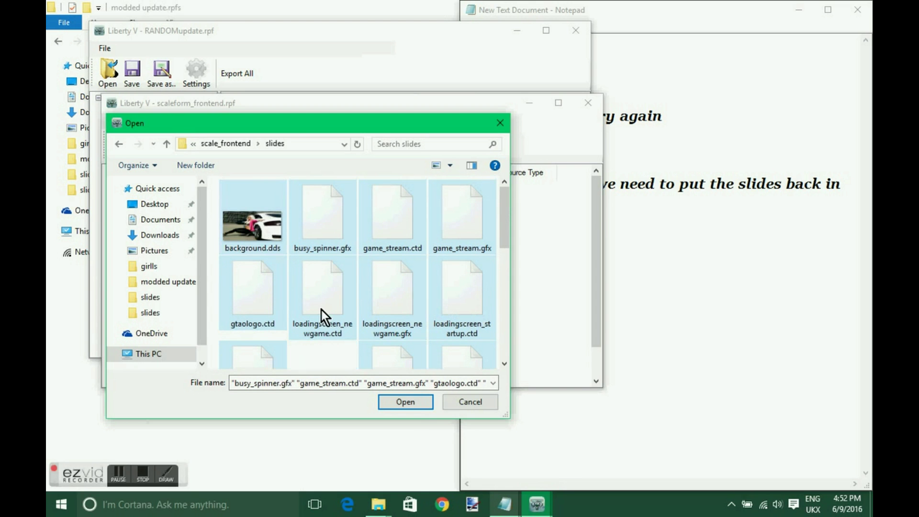
left_click(405, 402)
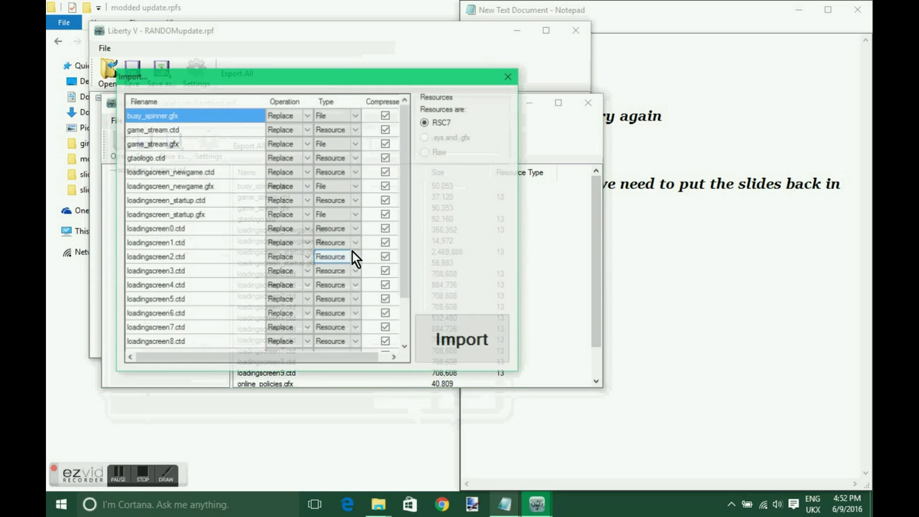
scroll(369, 206, "down", 2)
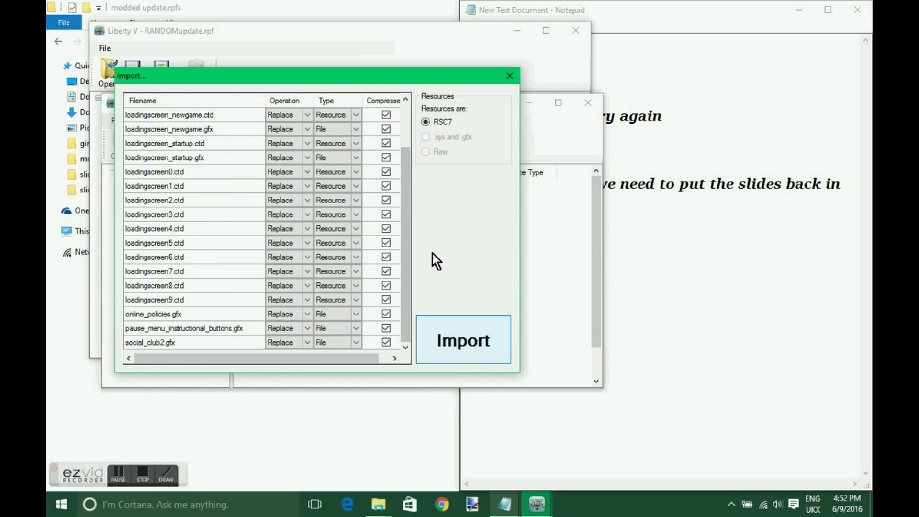
key("Return")
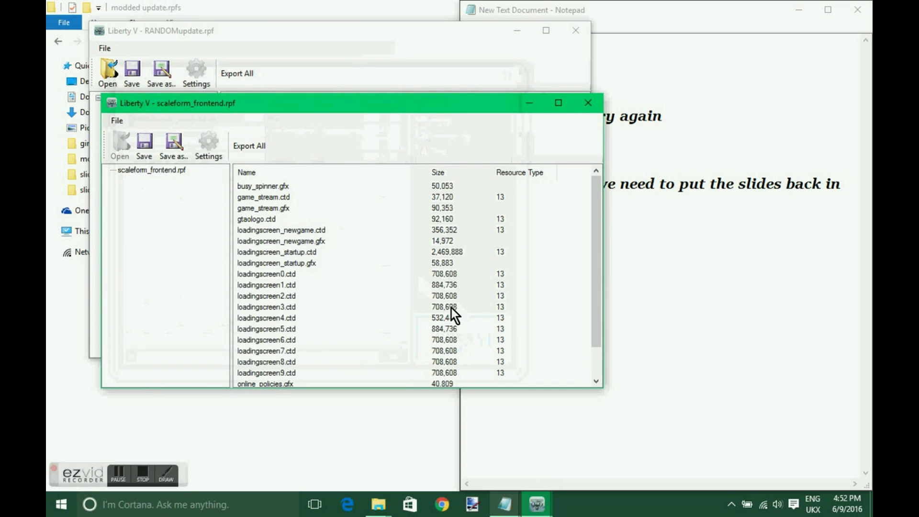
Save the edited archive as scaleform_frontend.rpf in the RANDOM RPF folder.
left_click(181, 146)
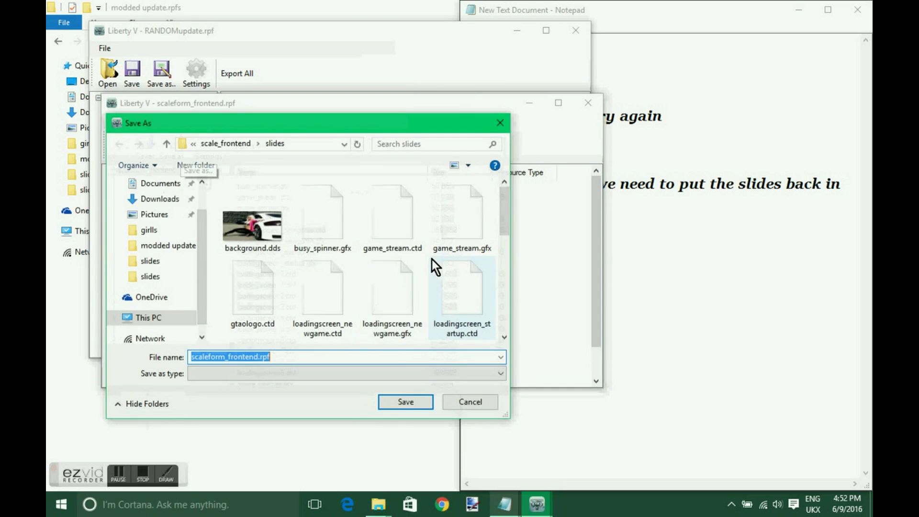
left_click(223, 144)
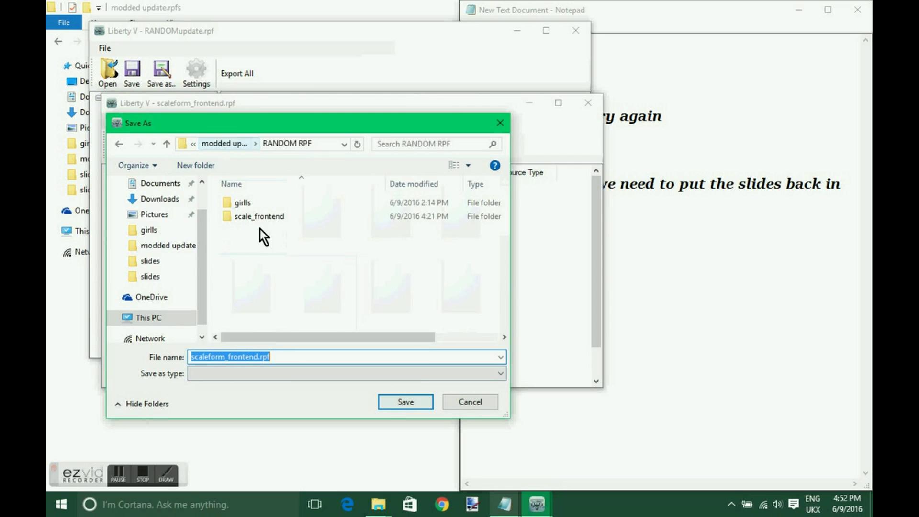
left_click(389, 403)
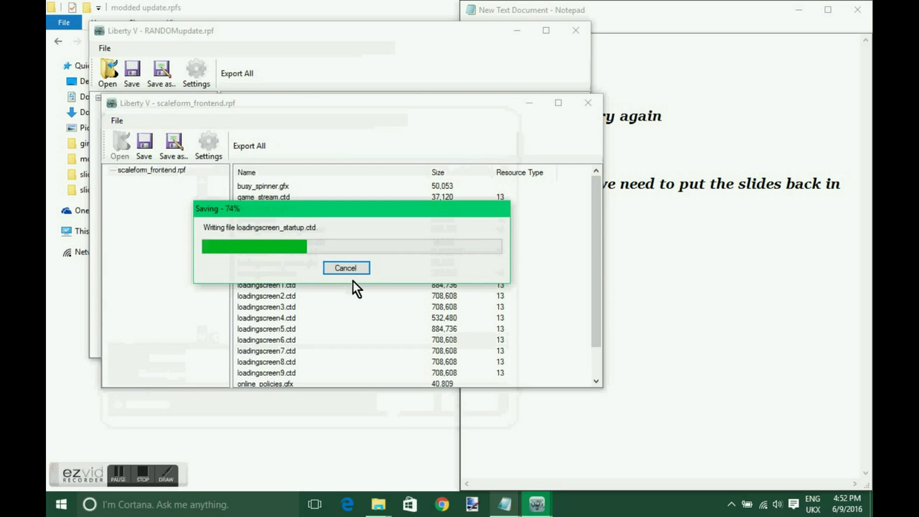
Save all changes to the open scaleform_frontend.rpf archive and close its window.
left_click(142, 147)
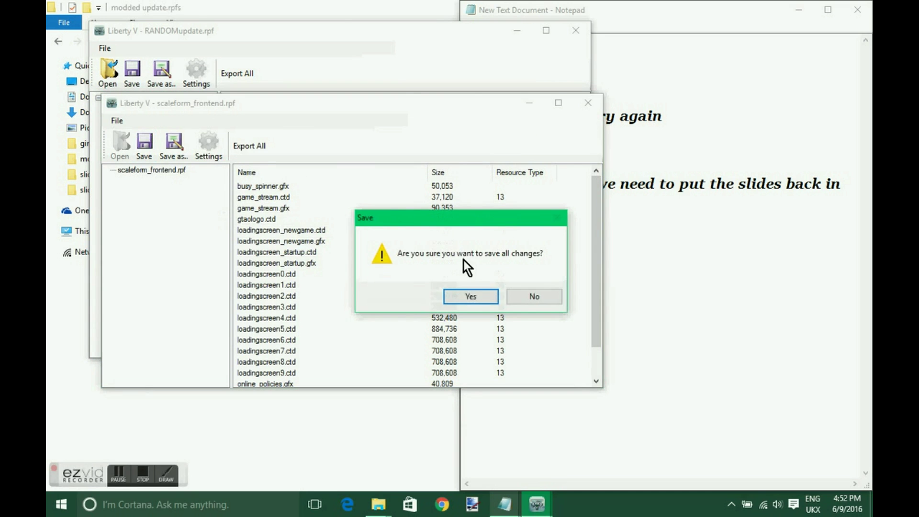
left_click(467, 290)
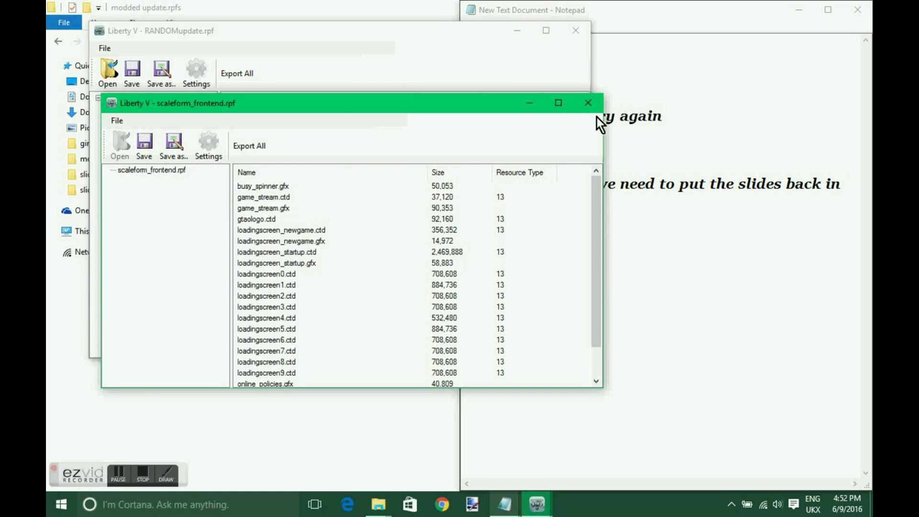
left_click(588, 103)
Import scaleform_frontend.rpf from the RANDOM RPF folder into cdimages of RANDOMupdate.rpf, replacing the existing entry.
right_click(355, 245)
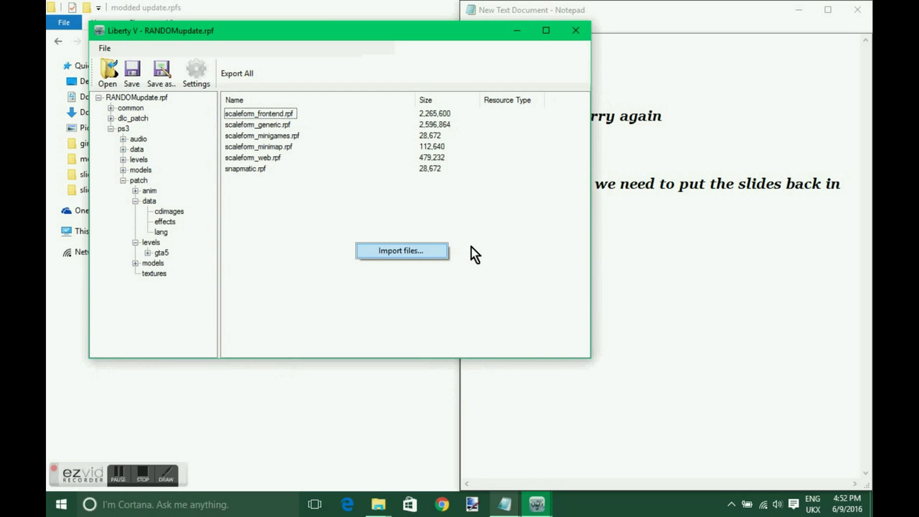
left_click(414, 254)
left_click(314, 163)
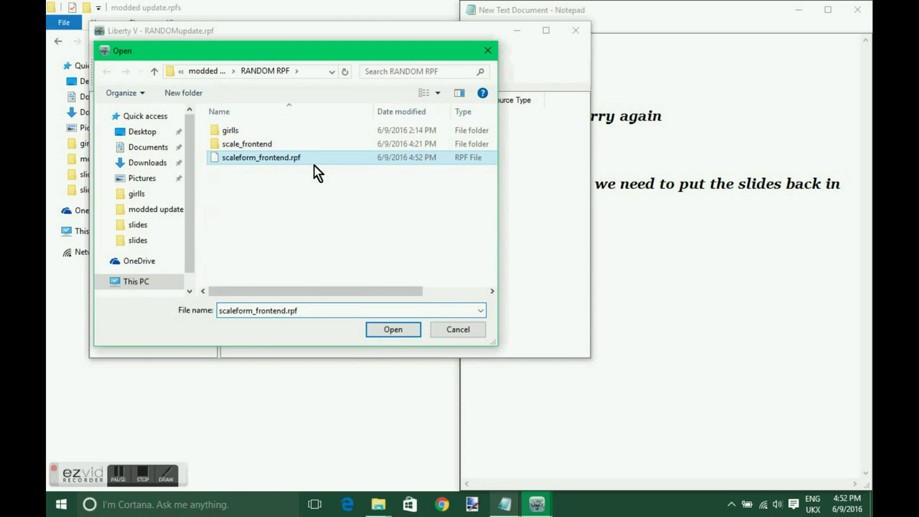
left_click(392, 330)
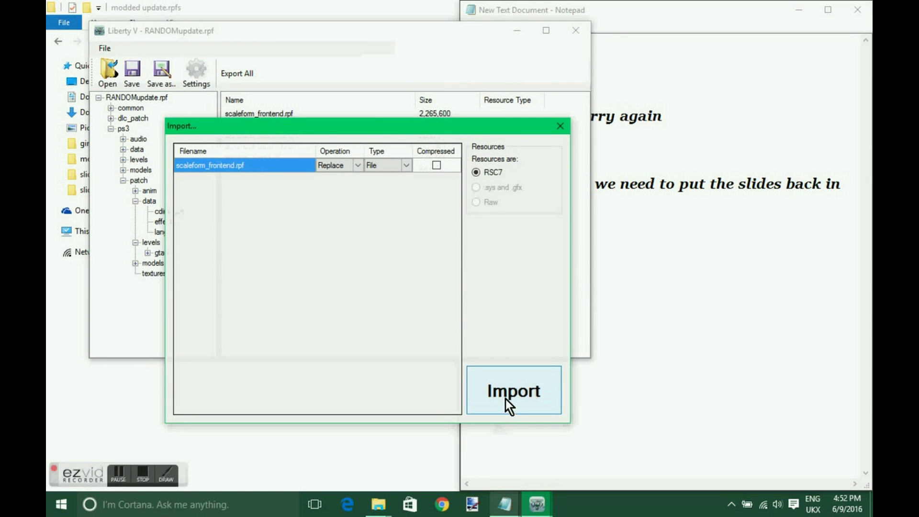
left_click(504, 398)
Save a copy of the RANDOMupdate.rpf archive, save all changes to the open archive, and close its window.
left_click(157, 82)
left_click(387, 333)
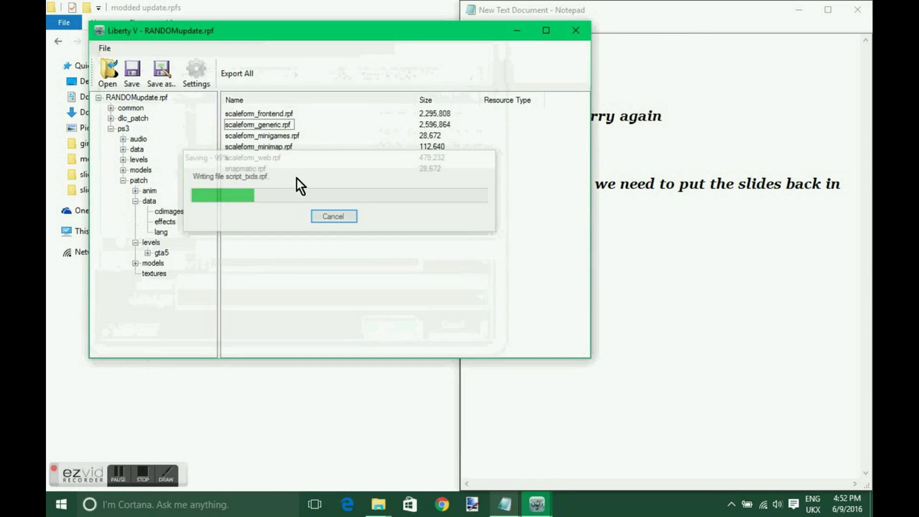
left_click(135, 77)
left_click(491, 298)
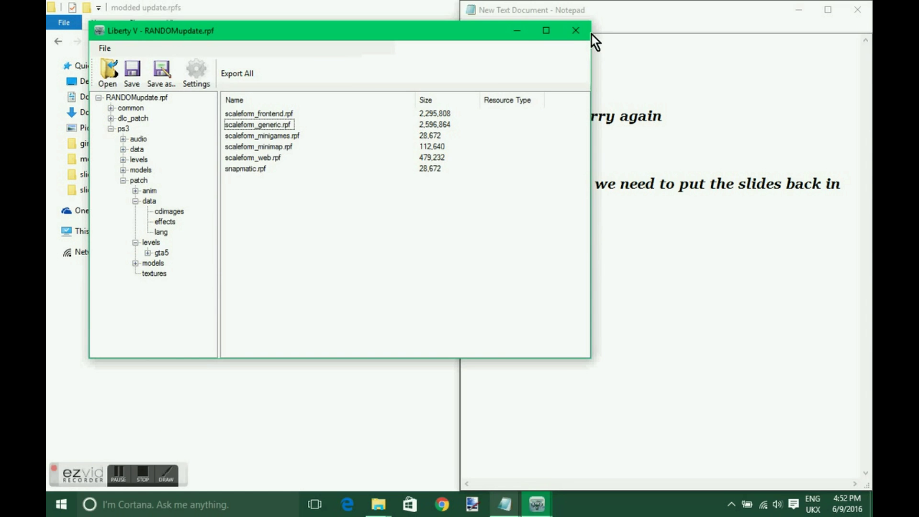
left_click(576, 31)
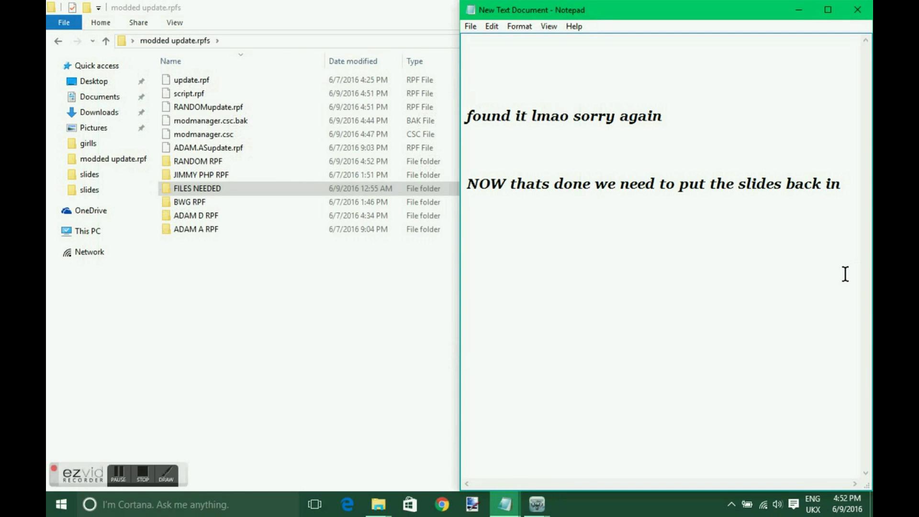
Add the line "and wherre done i hoped this helps" below the slides line in the Notepad notes.
left_click(839, 186)
type("and whe")
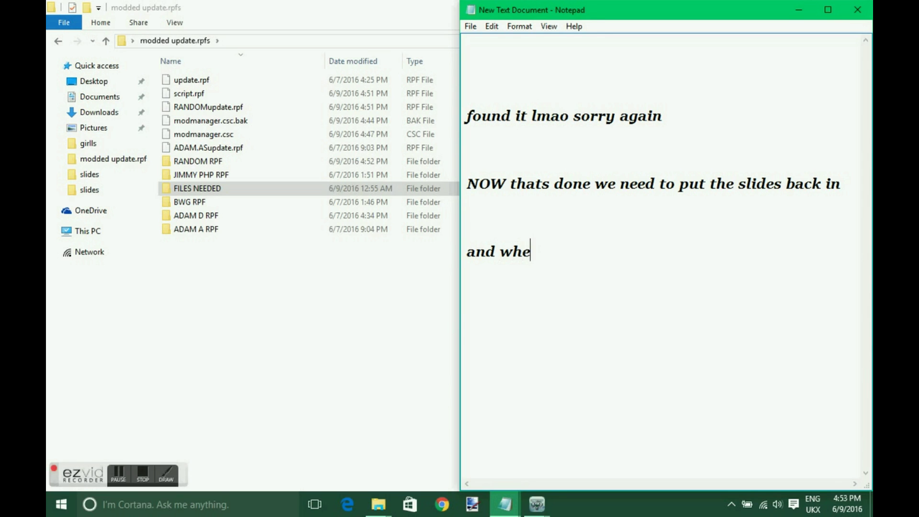
type("rre done i")
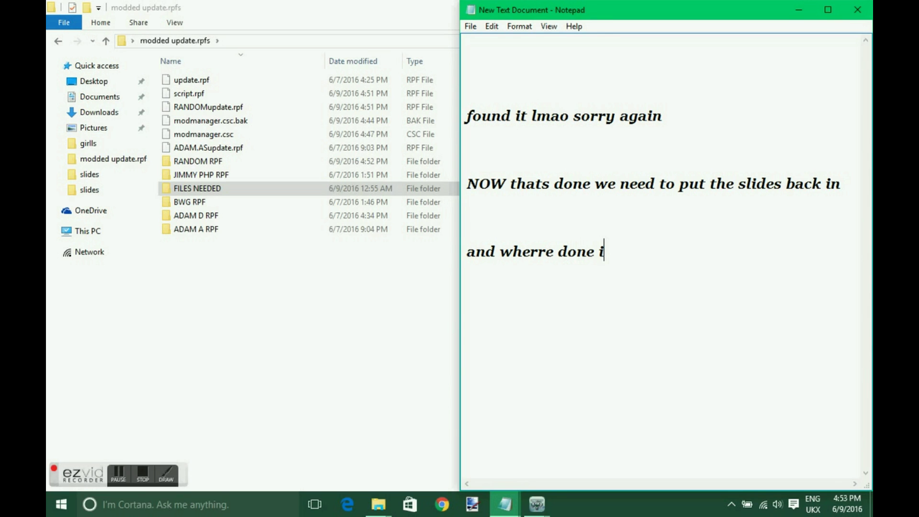
type(" hoped t")
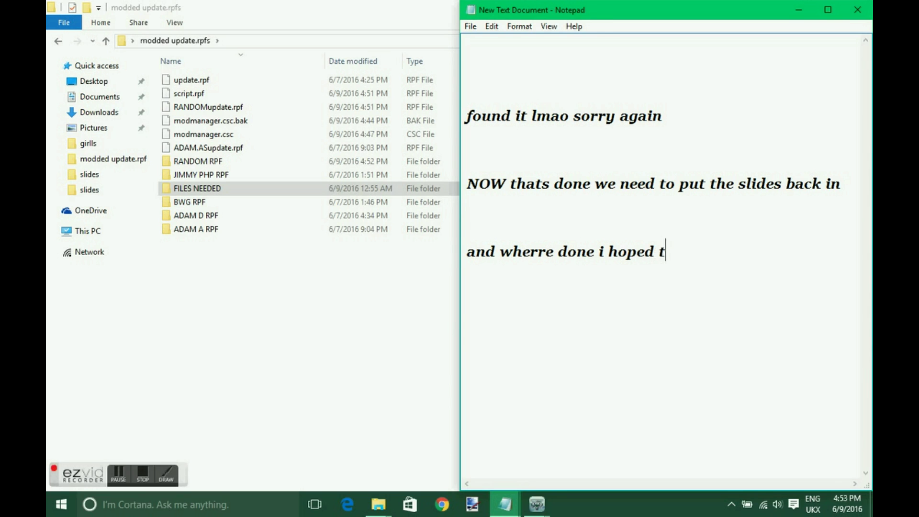
type("his helps")
Add the line "ill add a couple off downloads" to the Notepad notes.
key("Return")
type("ill add a c")
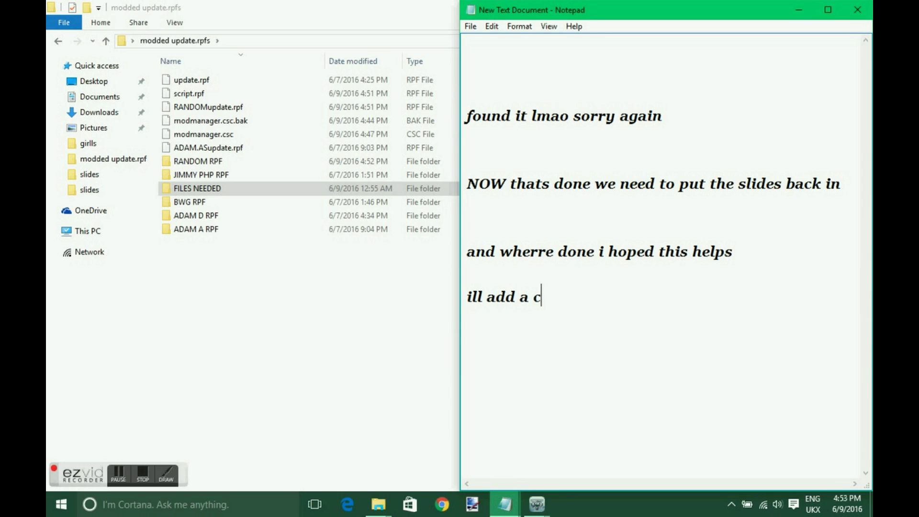
type("ouple off downloads in")
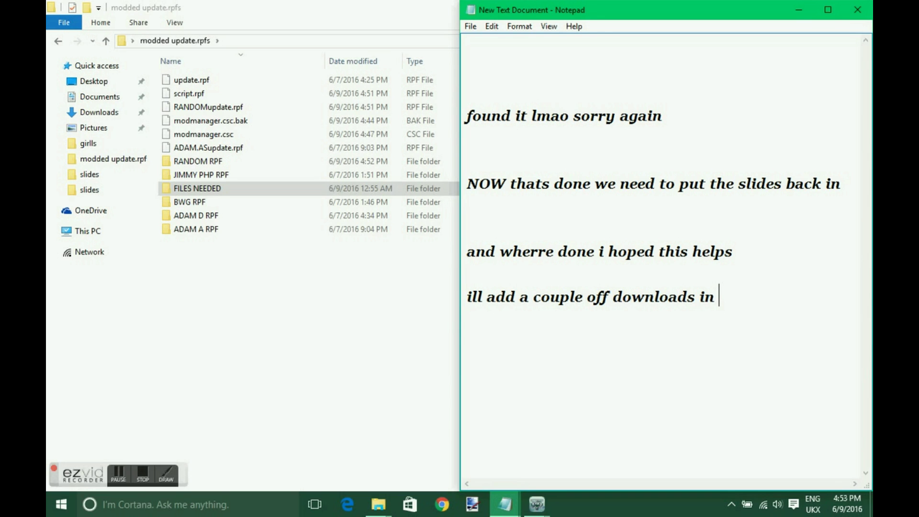
key("BackSpace")
Add the line "ill add the slides and a update.rpf" to the Notepad notes.
key("Return")
type("ill add the")
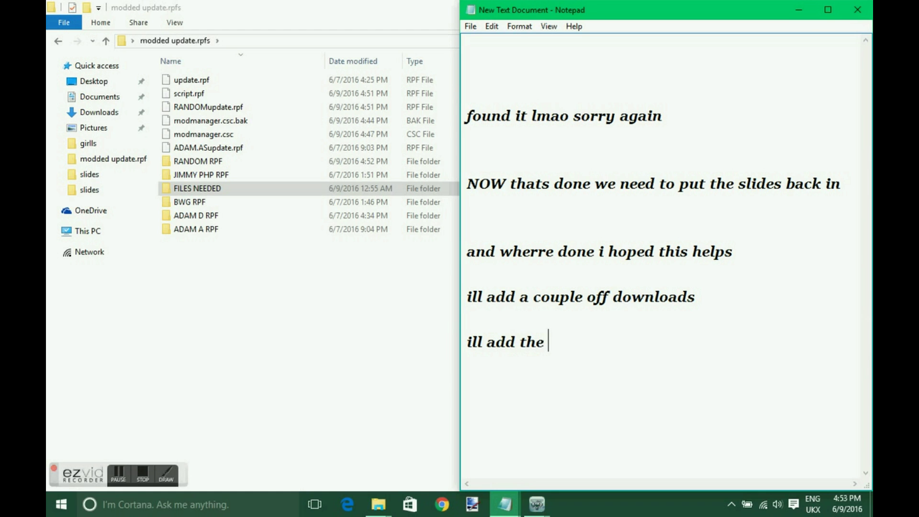
type(" slides and a updt")
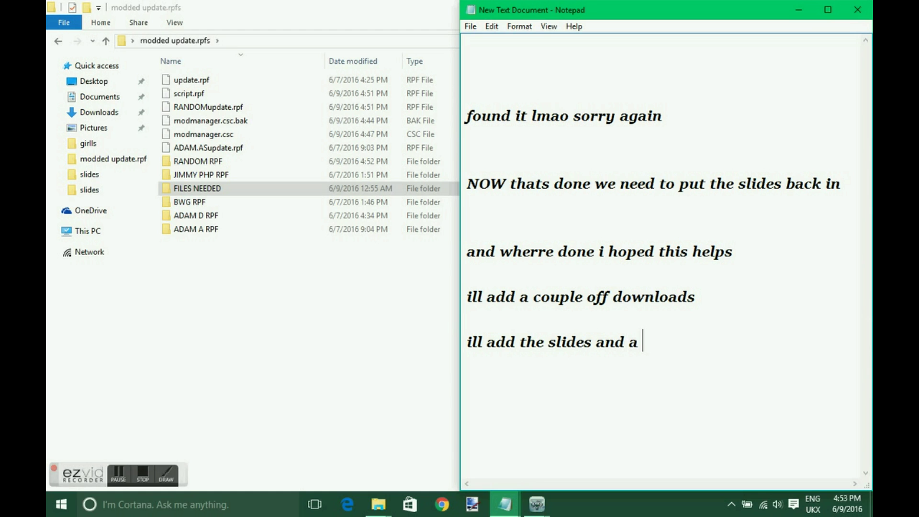
key("BackSpace")
type("ate")
key("BackSpace")
type("te.rpf")
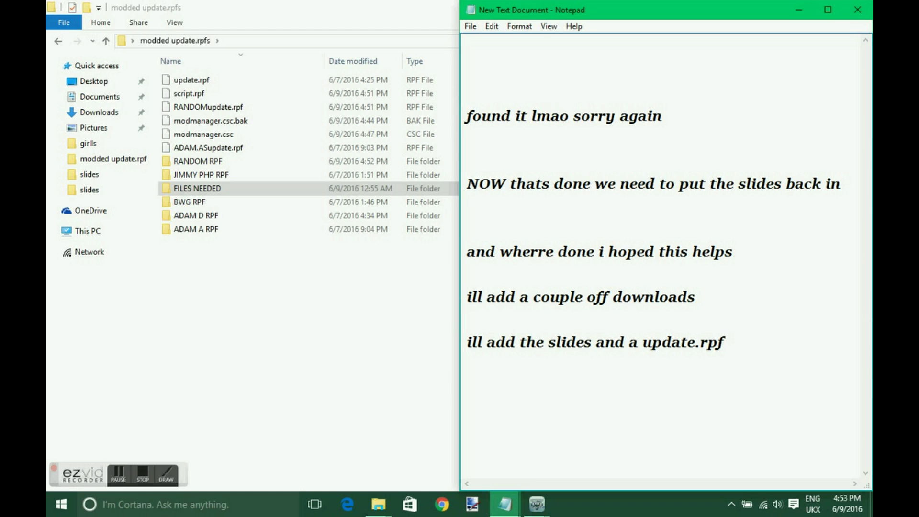
Add the line "and ill also try and get the programs needed for yo" to the Notepad notes.
key("Return")
type("and ill")
key("BackSpace")
key("BackSpace")
type("ill als")
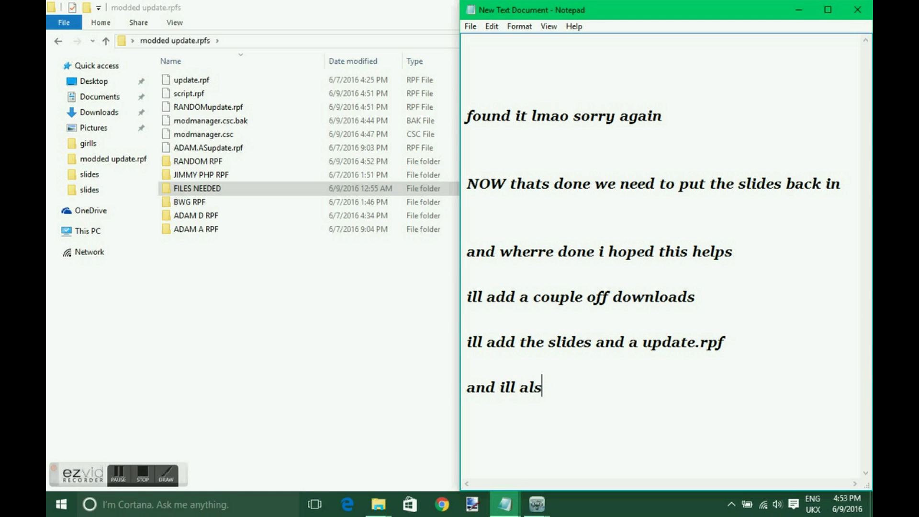
type("o try and ")
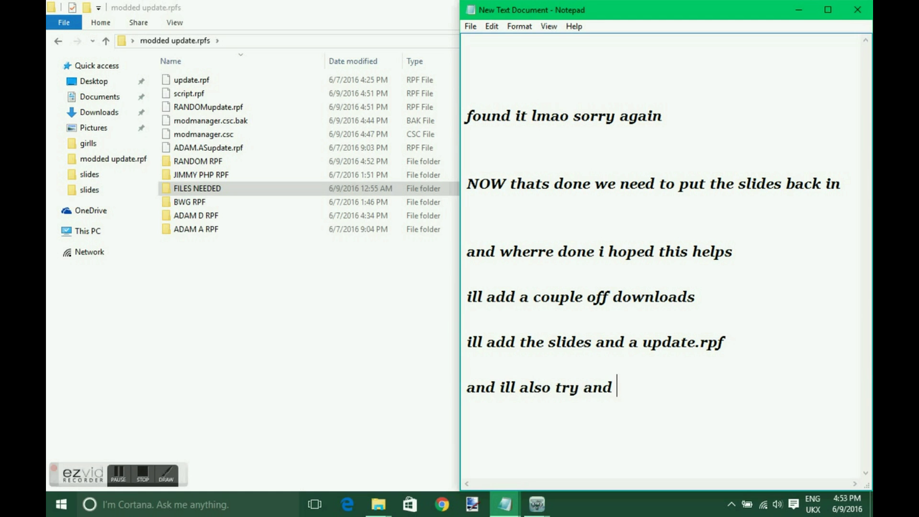
type("get the prog")
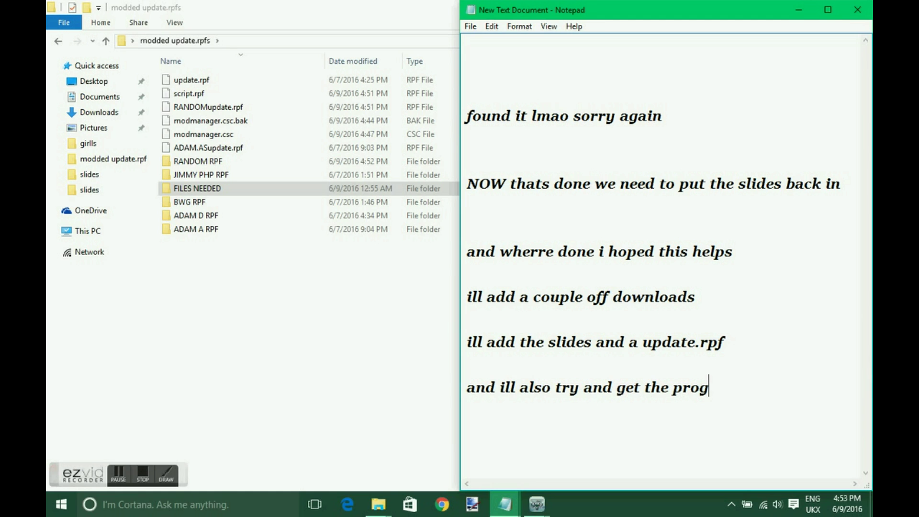
type("rams need")
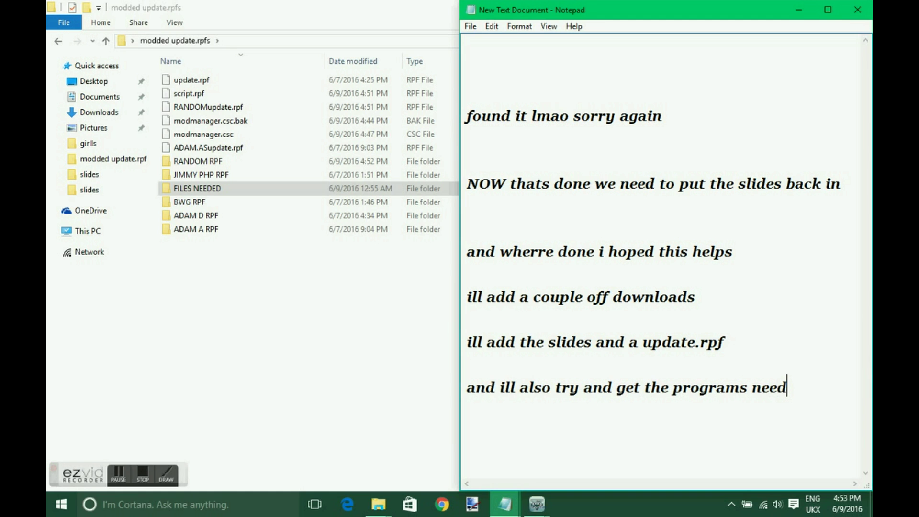
type("ed")
type("for you")
Continue the sentence on a new line with "aswell and there will also be a txt tuto".
key("Return")
type("\\")
key("BackSpace")
type("aswe")
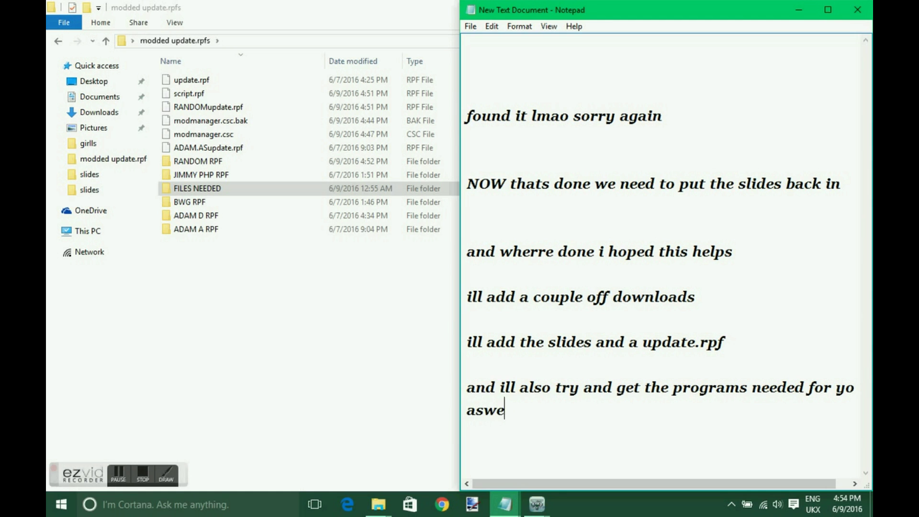
type("ll and there wi")
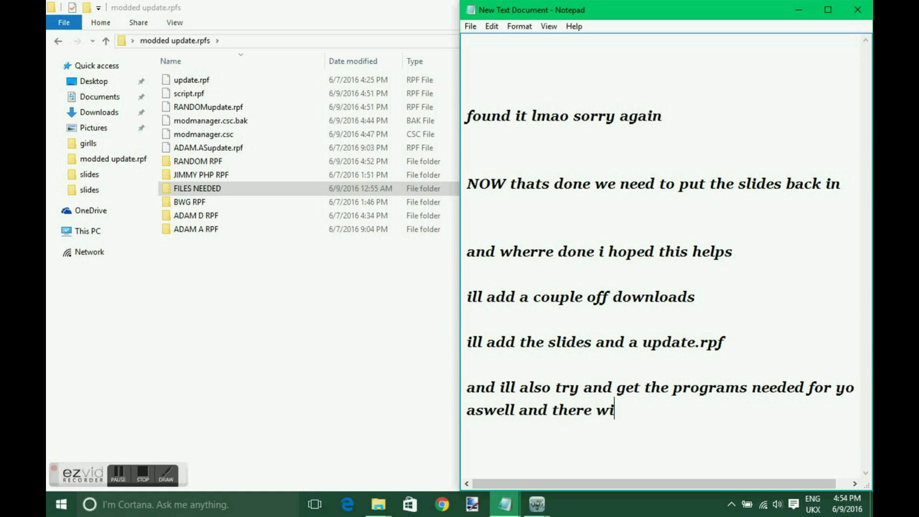
type("ll also be ")
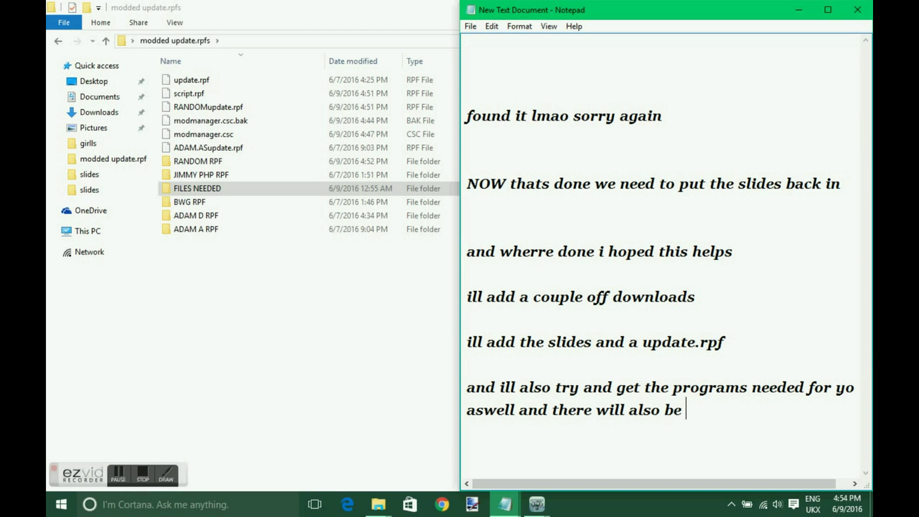
type("a txt tutp")
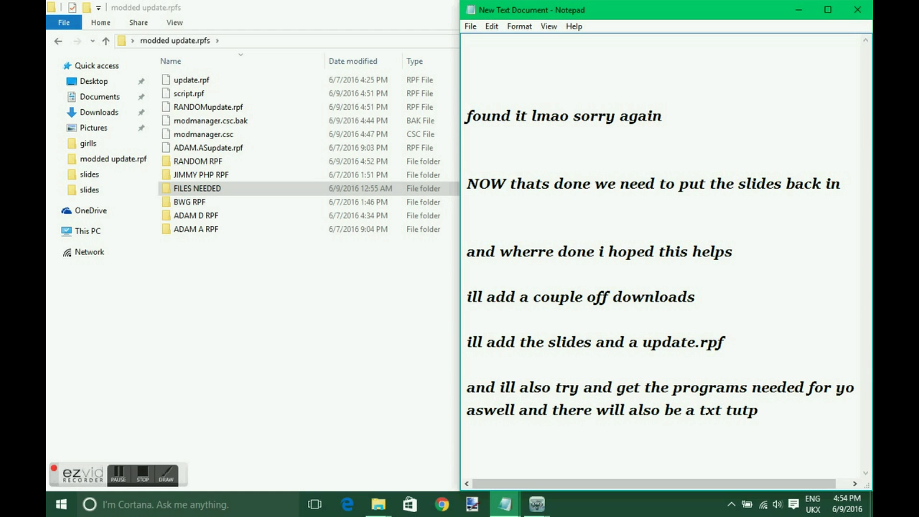
key("BackSpace")
type("o")
Add the closing line "thanks for watching" to the Notepad notes and stop the screen recording.
key("Return")
type("thanks for watching")
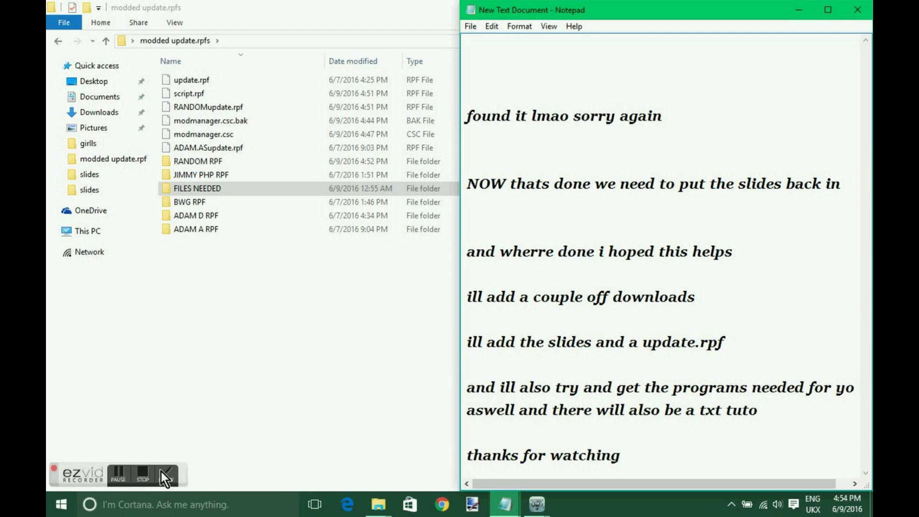
left_click(142, 477)
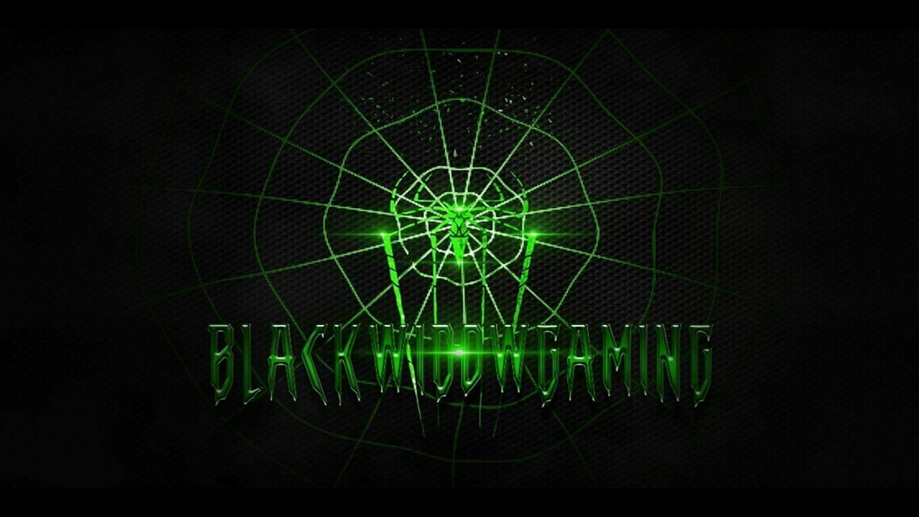